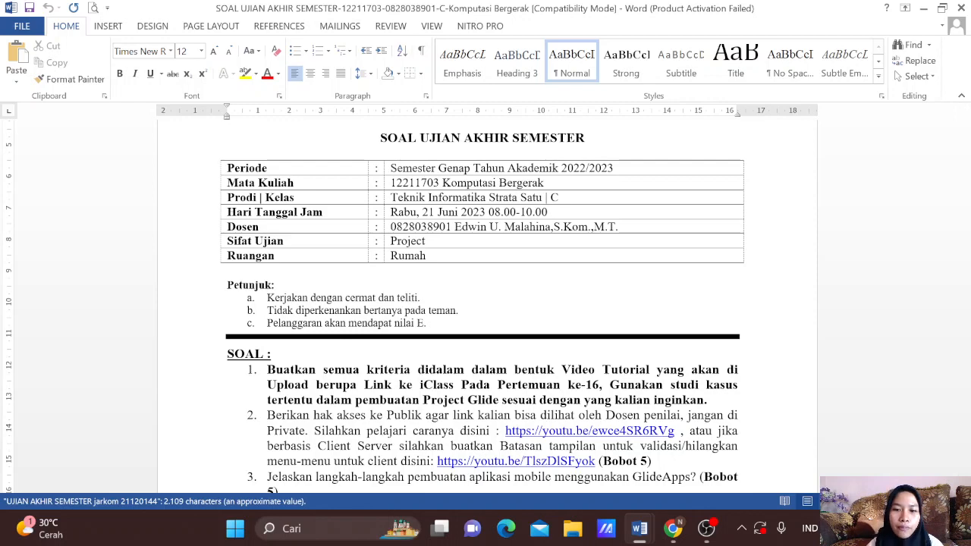
# Step: Scroll through the exam questions in Word, then bring the Glide website in Chrome to the front
pyautogui.scroll(-2, 485, 304)
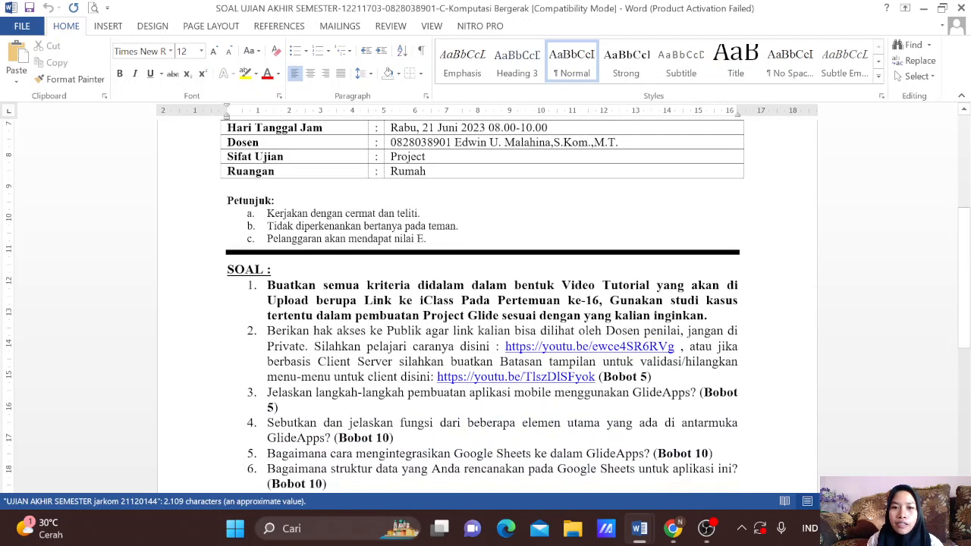
pyautogui.scroll(2, 486, 303)
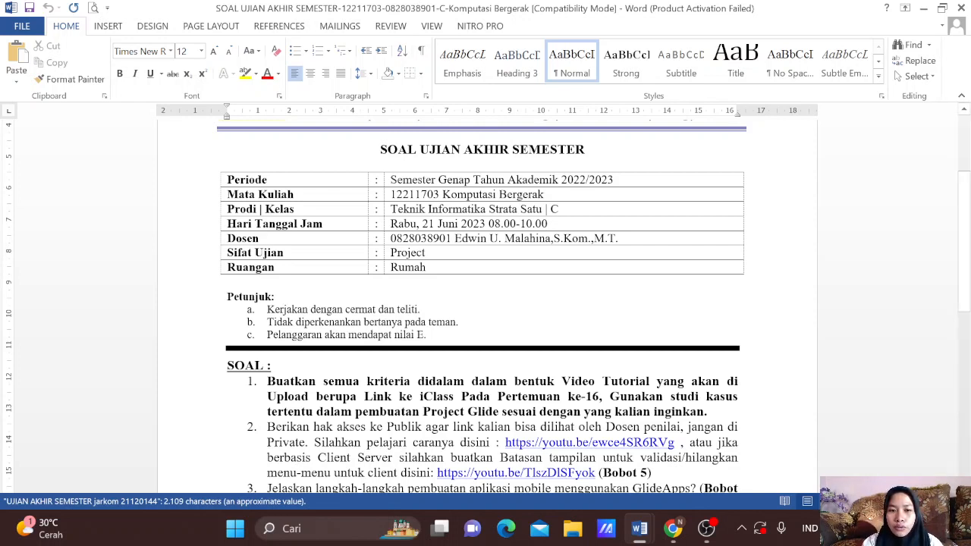
pyautogui.scroll(-1, 486, 303)
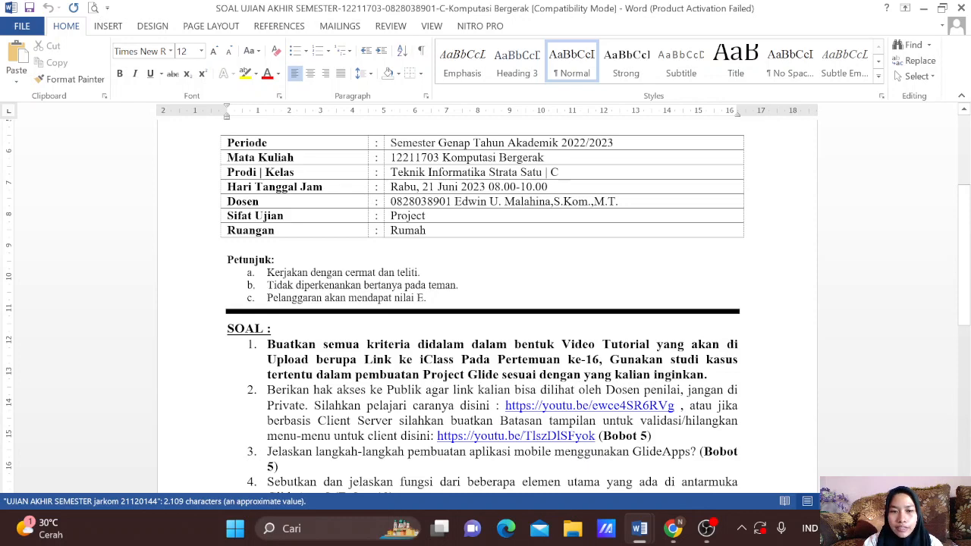
pyautogui.click(672, 526)
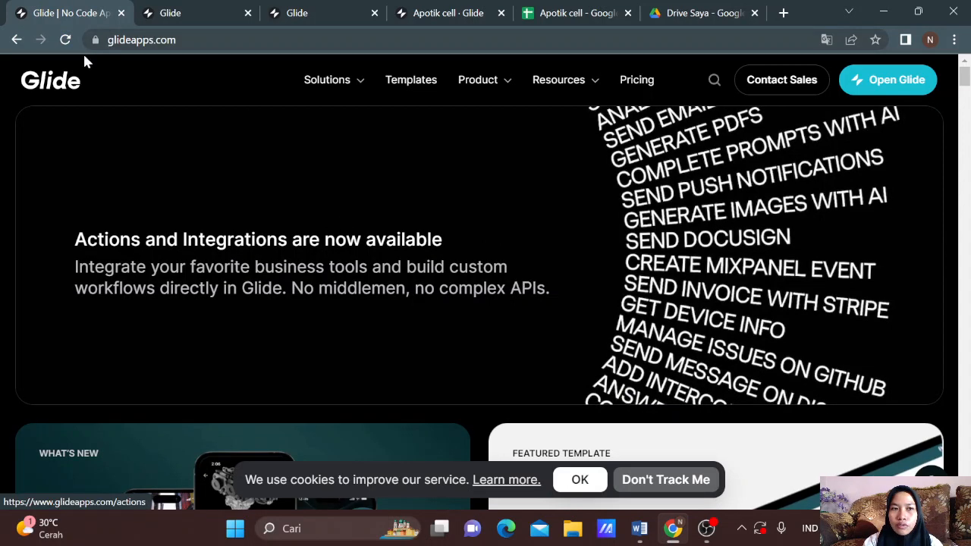
pyautogui.scroll(-8, 419, 296)
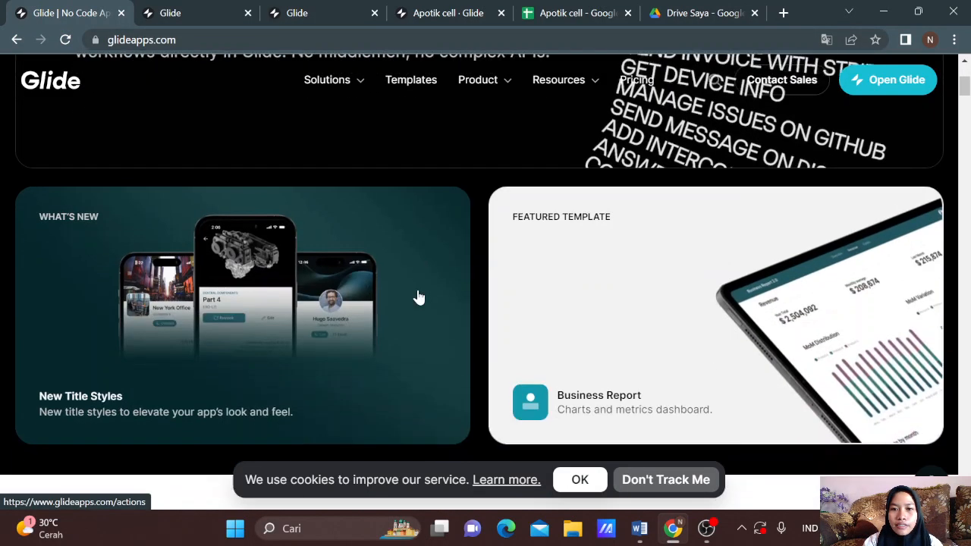
pyautogui.scroll(-8, 419, 296)
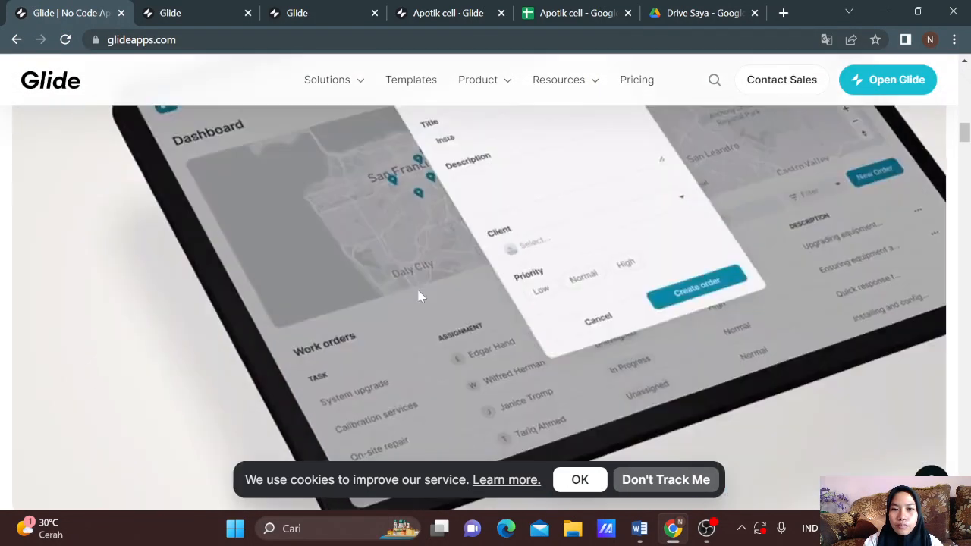
pyautogui.scroll(-15, 419, 295)
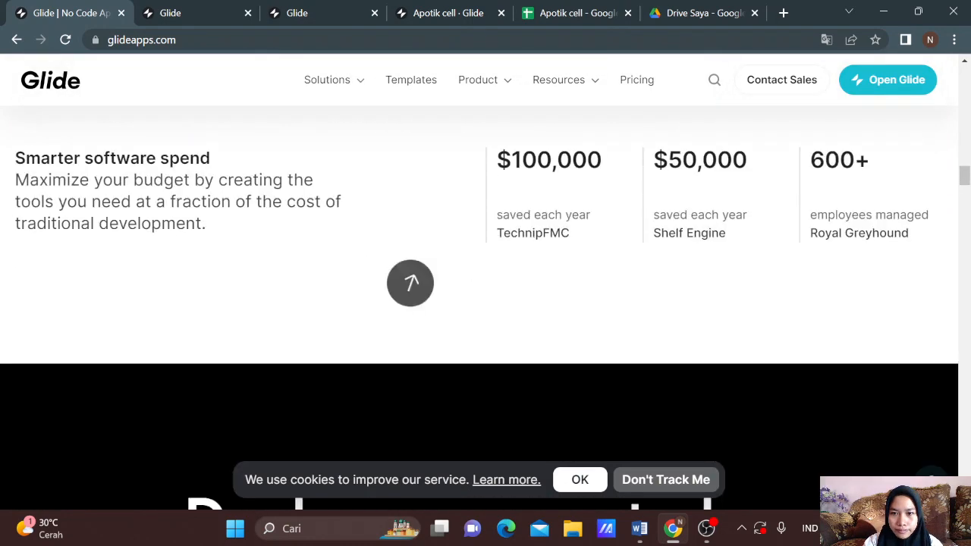
pyautogui.scroll(-10, 409, 282)
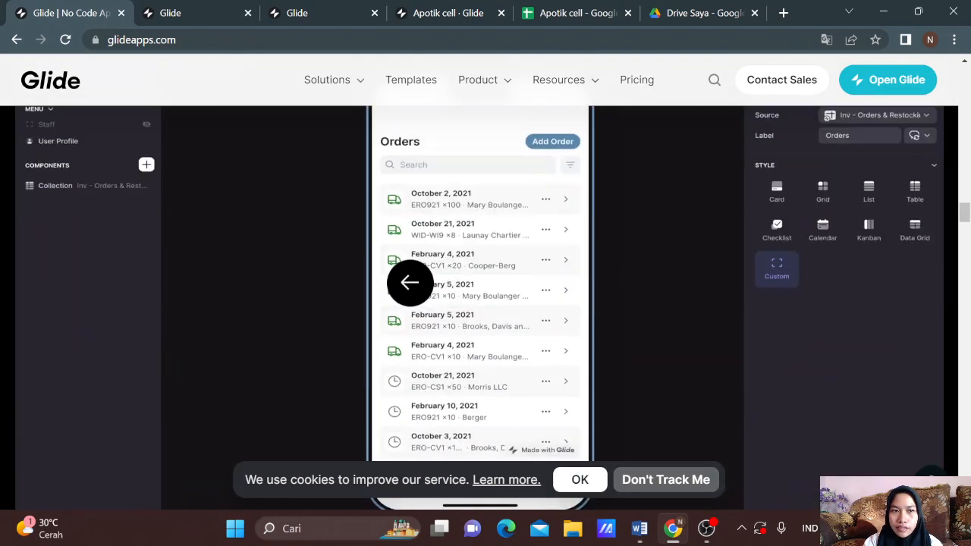
pyautogui.scroll(-10, 410, 282)
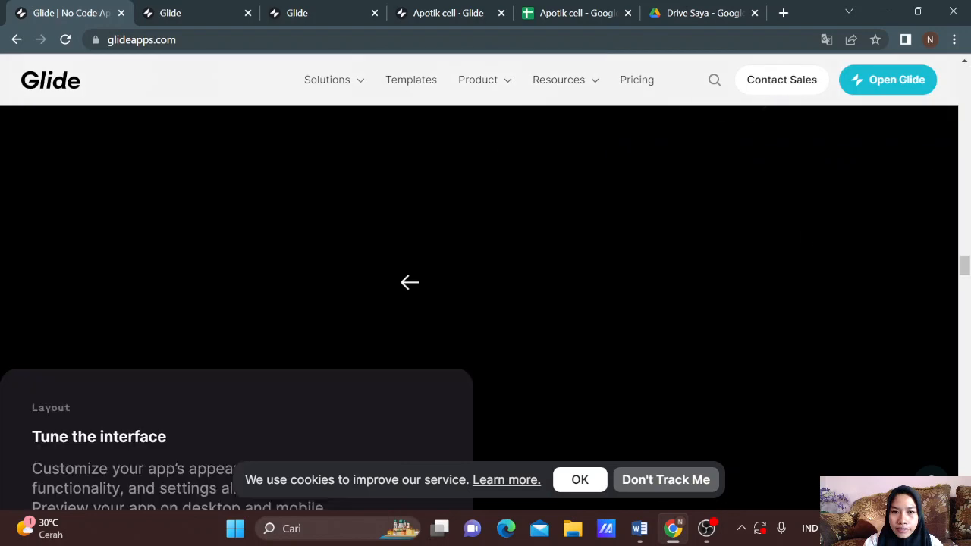
pyautogui.scroll(-15, 410, 282)
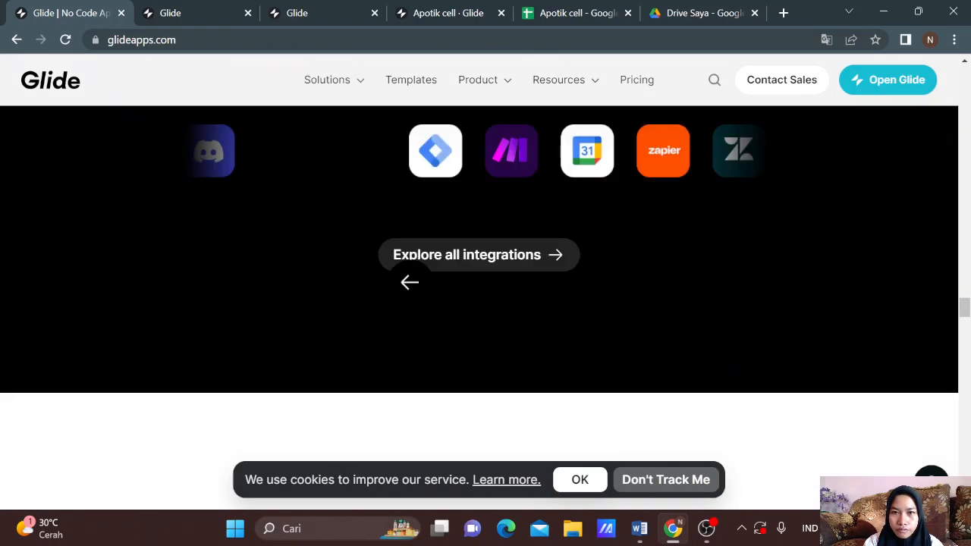
pyautogui.scroll(10, 410, 282)
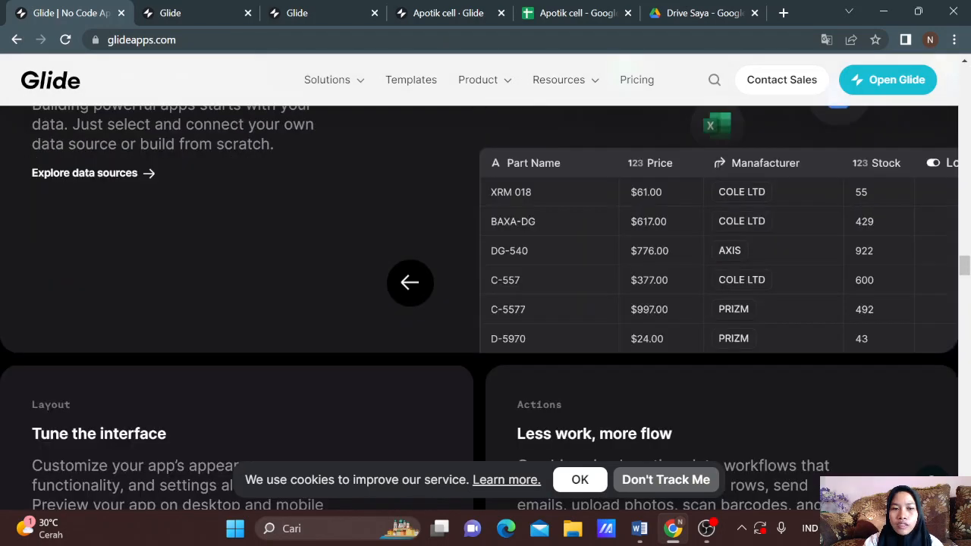
pyautogui.scroll(6, 409, 282)
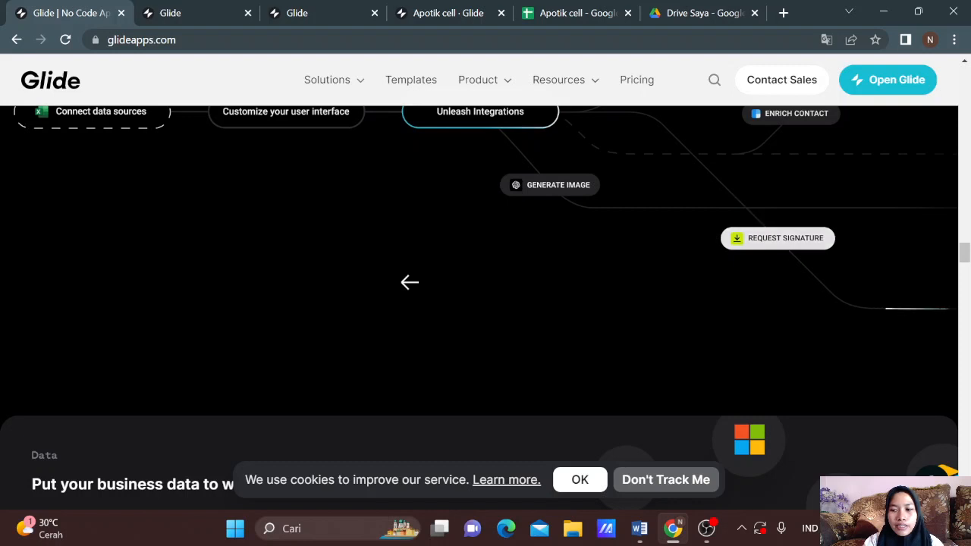
pyautogui.scroll(-2, 410, 282)
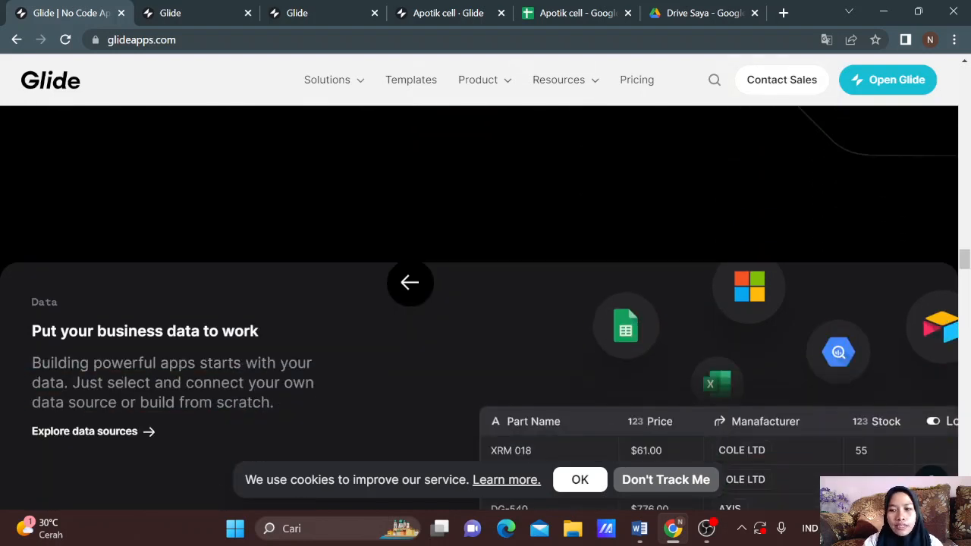
pyautogui.scroll(-2, 410, 283)
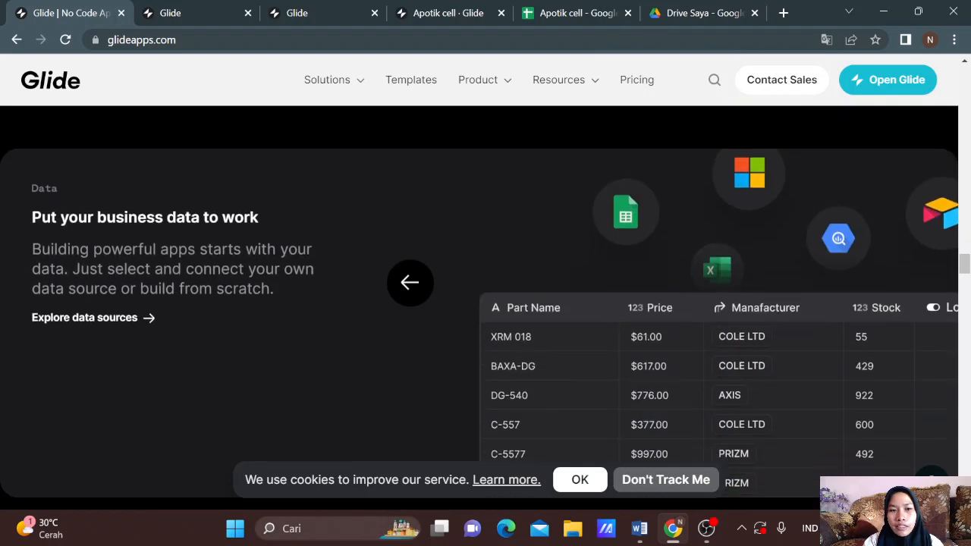
pyautogui.scroll(-2, 409, 282)
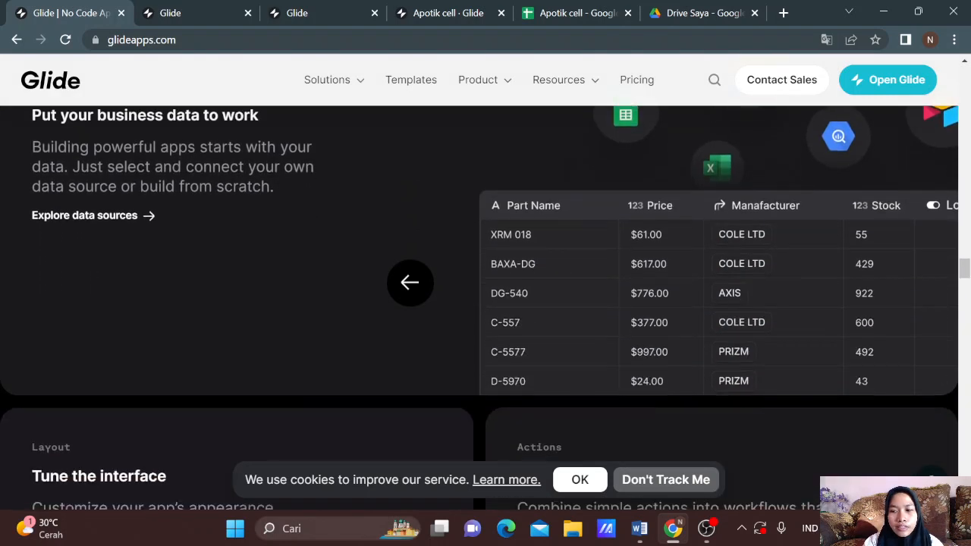
pyautogui.scroll(-1, 409, 282)
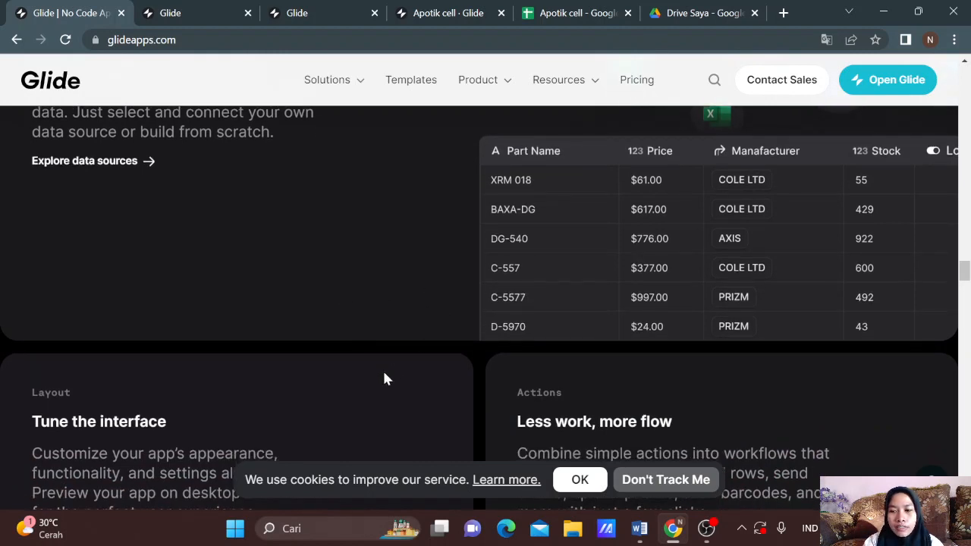
pyautogui.scroll(-1, 385, 378)
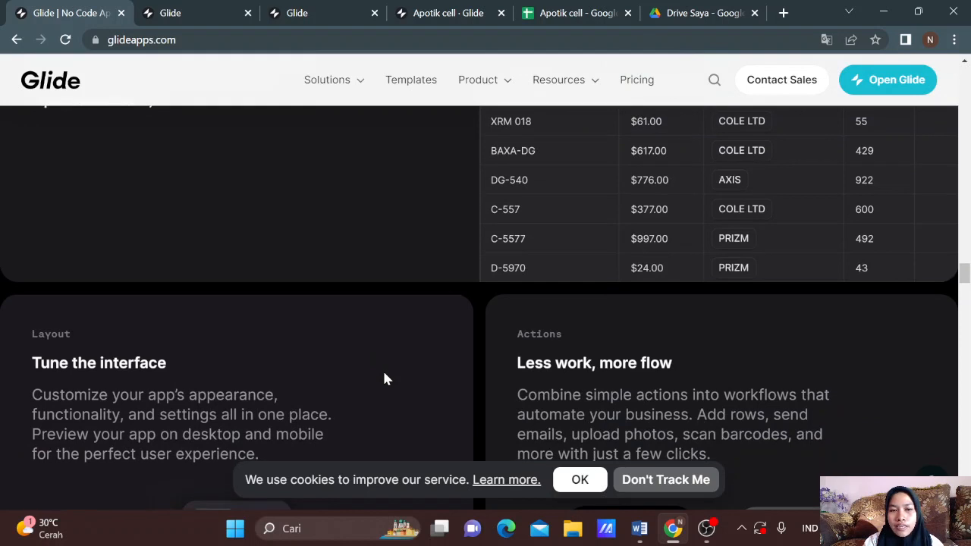
pyautogui.scroll(-1, 384, 378)
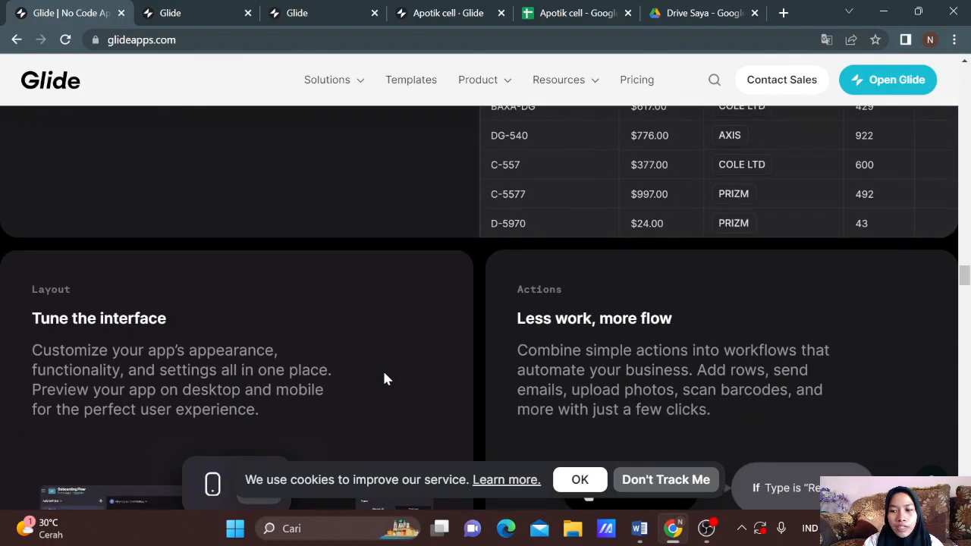
pyautogui.scroll(-1, 385, 378)
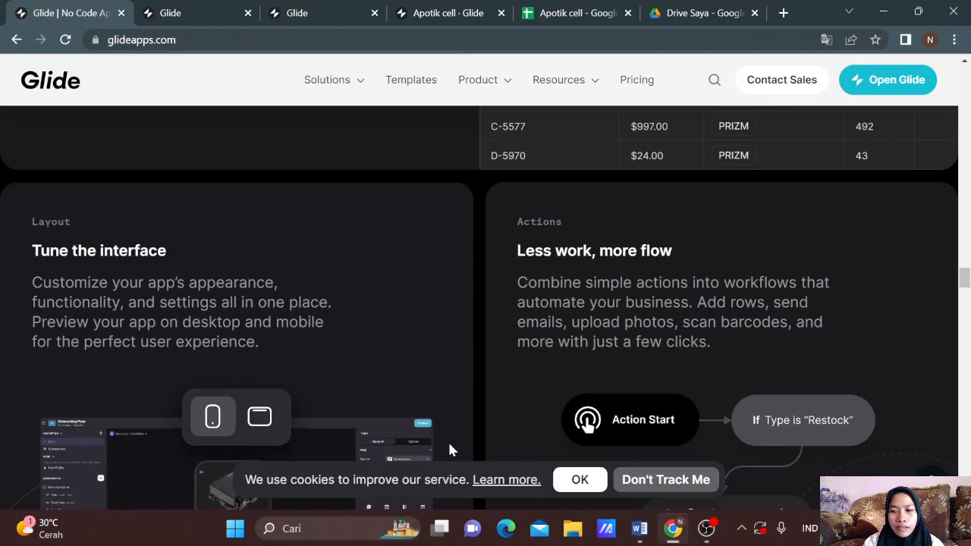
pyautogui.scroll(-1, 451, 450)
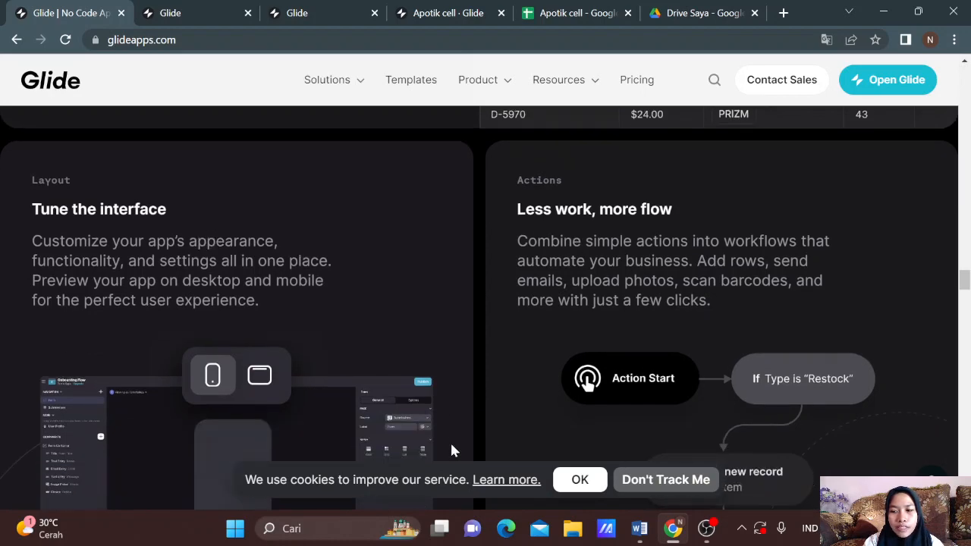
pyautogui.scroll(-1, 451, 451)
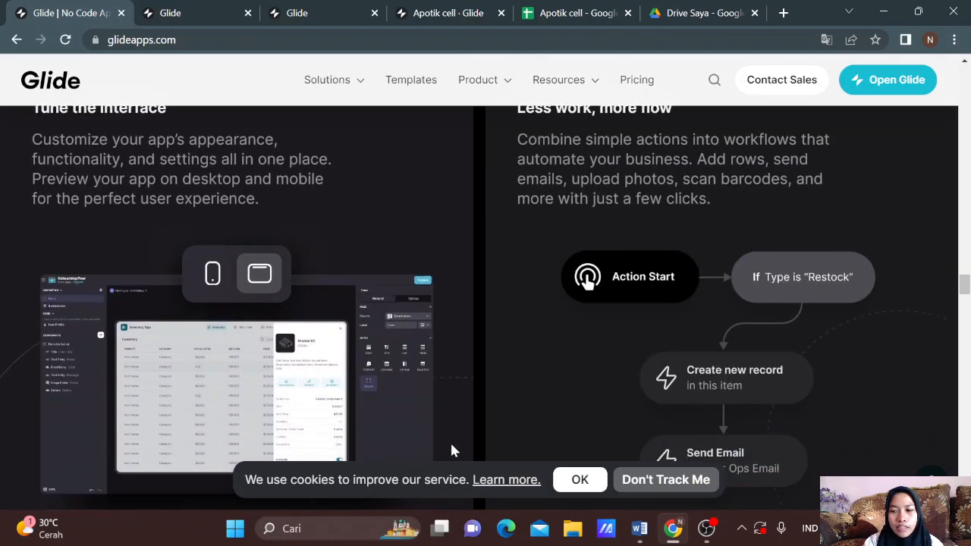
pyautogui.scroll(-1, 452, 451)
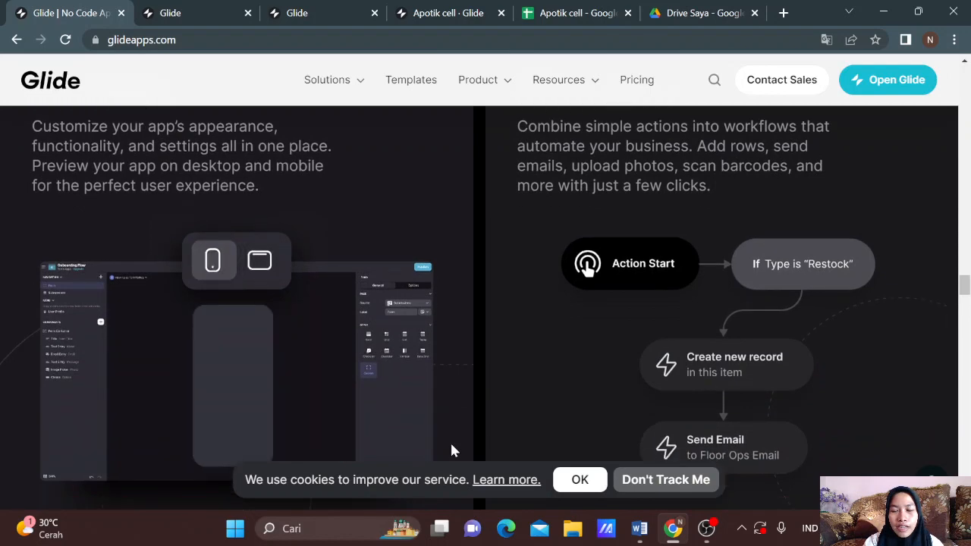
pyautogui.scroll(-2, 452, 450)
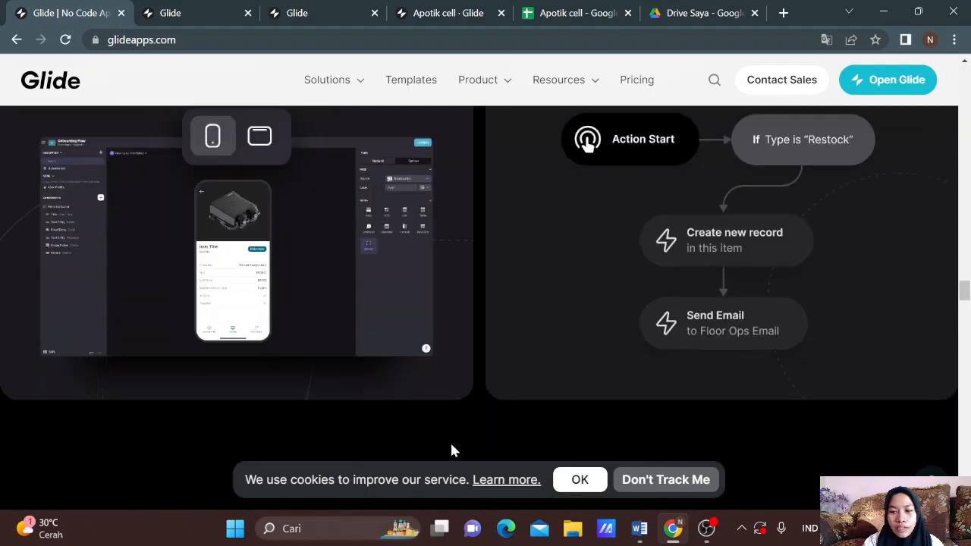
pyautogui.scroll(-1, 451, 450)
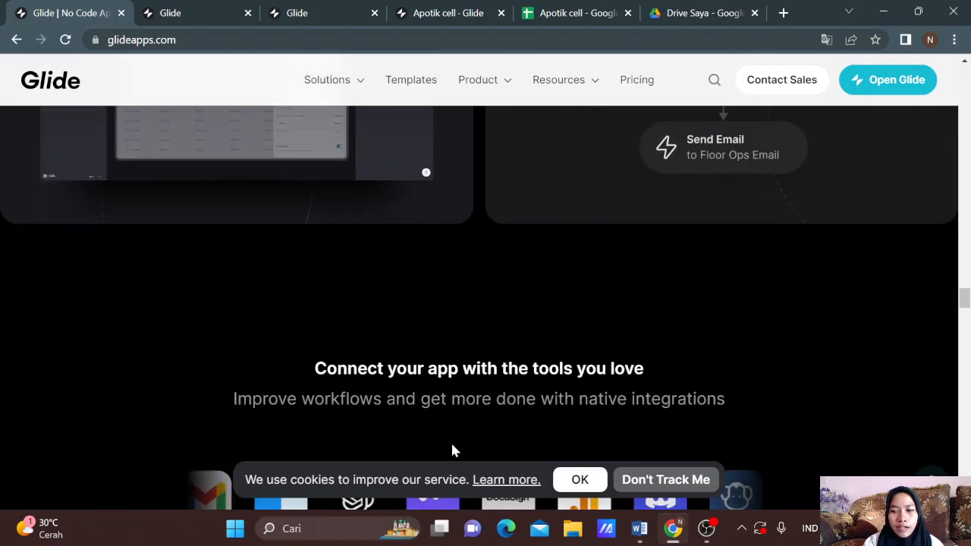
pyautogui.scroll(-2, 451, 450)
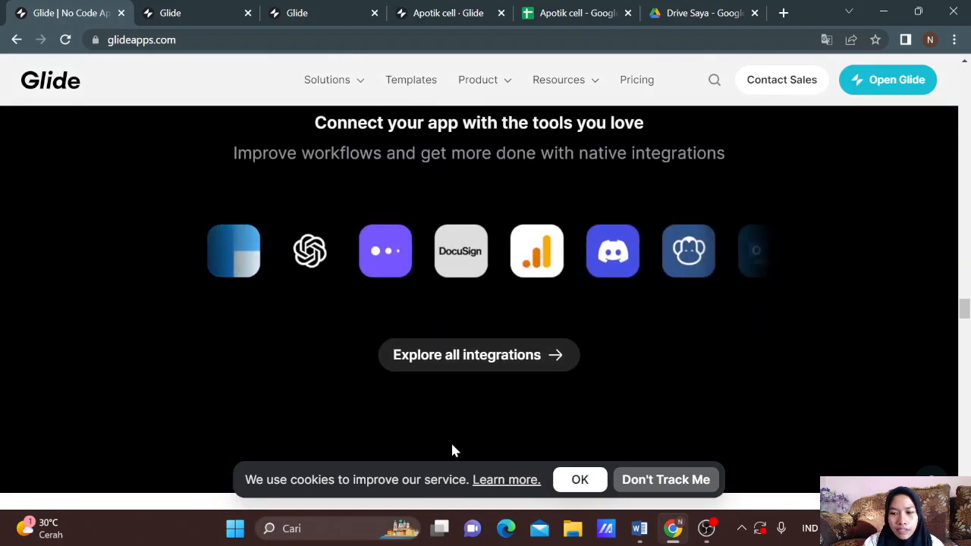
pyautogui.scroll(-2, 452, 451)
pyautogui.scroll(-8, 452, 451)
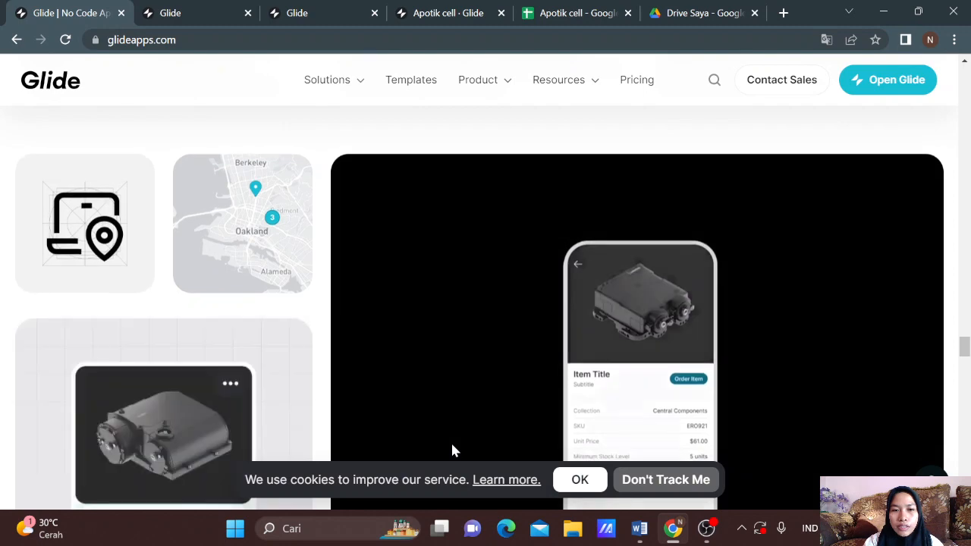
pyautogui.scroll(-1, 452, 450)
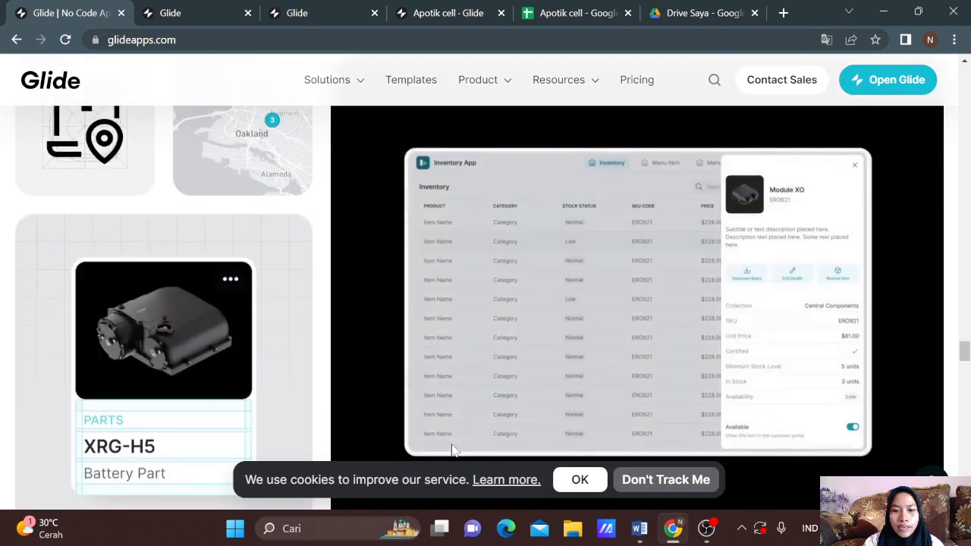
pyautogui.scroll(-1, 452, 450)
pyautogui.scroll(-1, 452, 450)
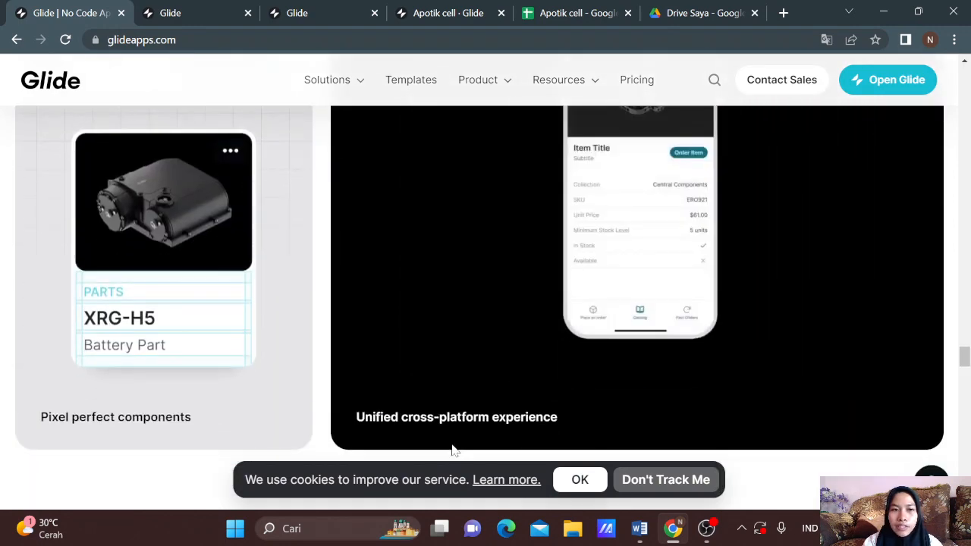
pyautogui.scroll(-5, 451, 450)
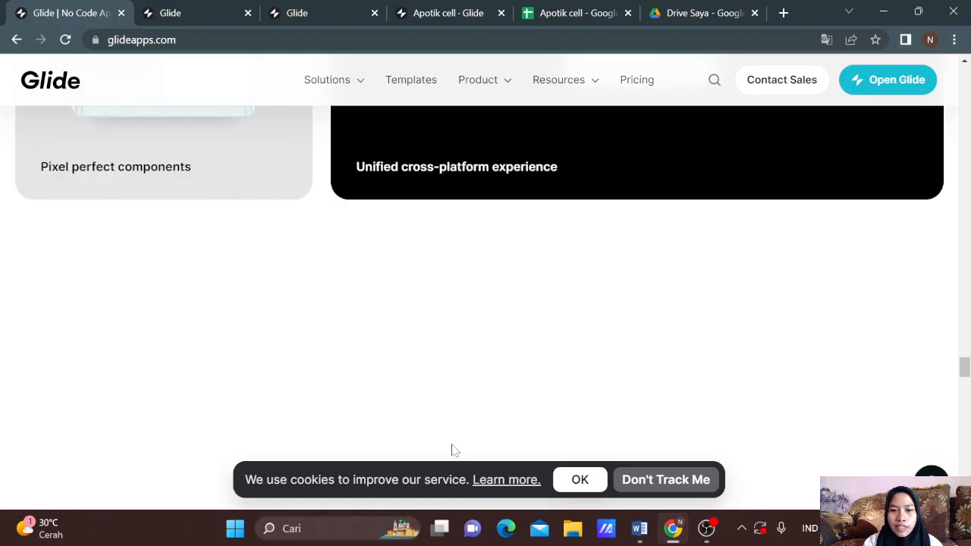
pyautogui.scroll(-12, 452, 450)
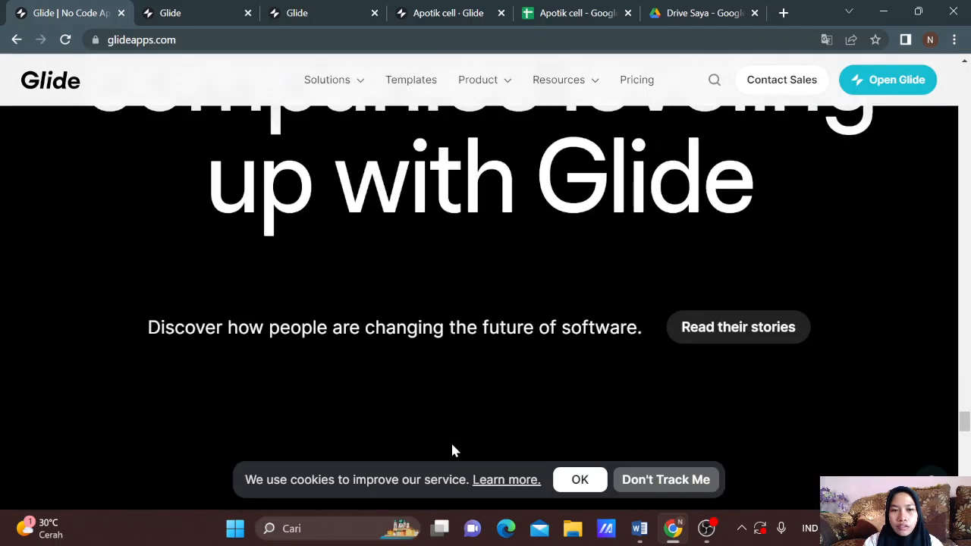
pyautogui.scroll(-10, 452, 450)
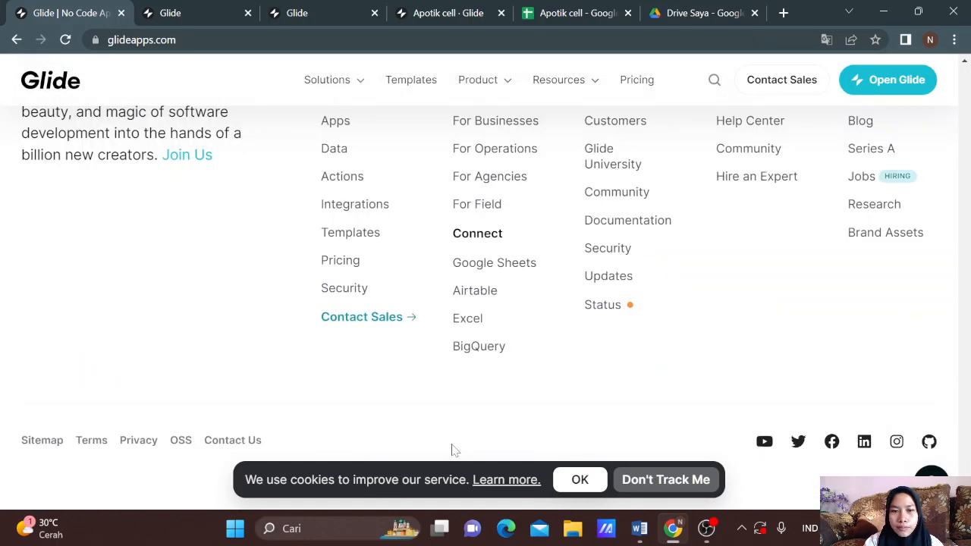
pyautogui.scroll(10, 452, 450)
pyautogui.scroll(15, 452, 451)
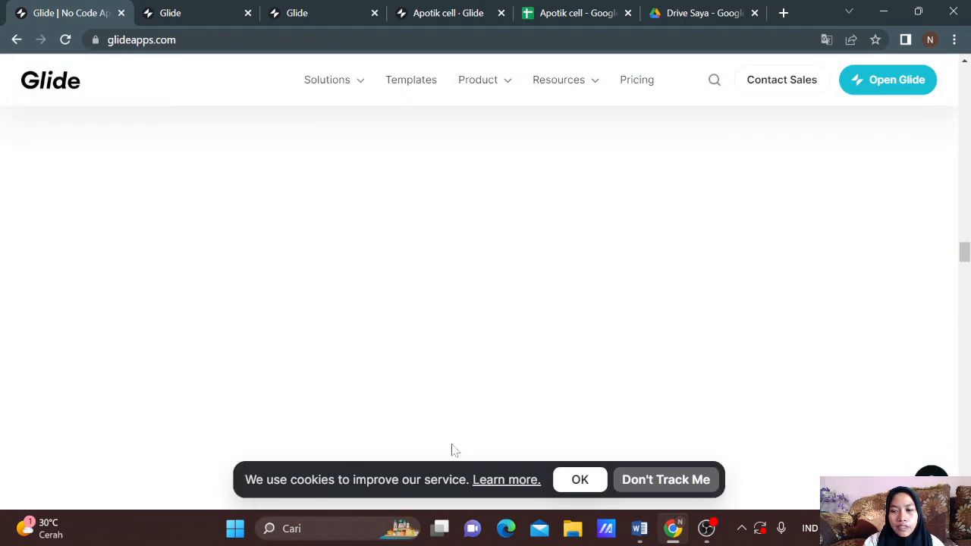
pyautogui.scroll(10, 456, 311)
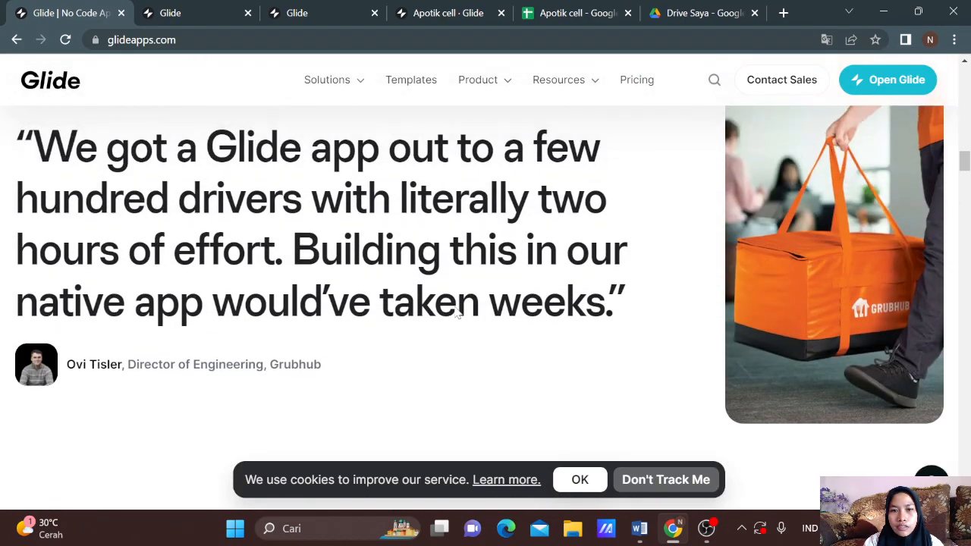
pyautogui.scroll(5, 456, 311)
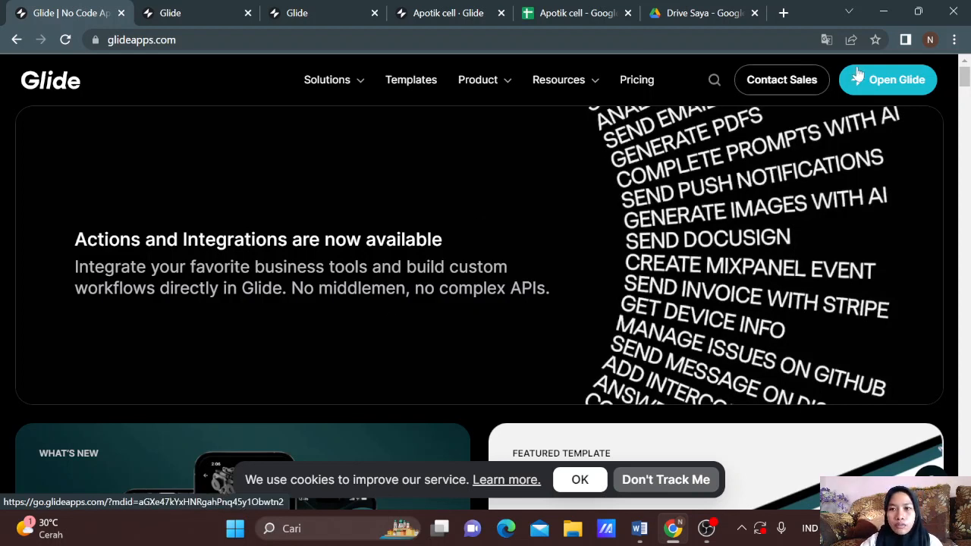
# Step: Open the Glide team Projects dashboard from the website header's Open Glide link
pyautogui.click(886, 82)
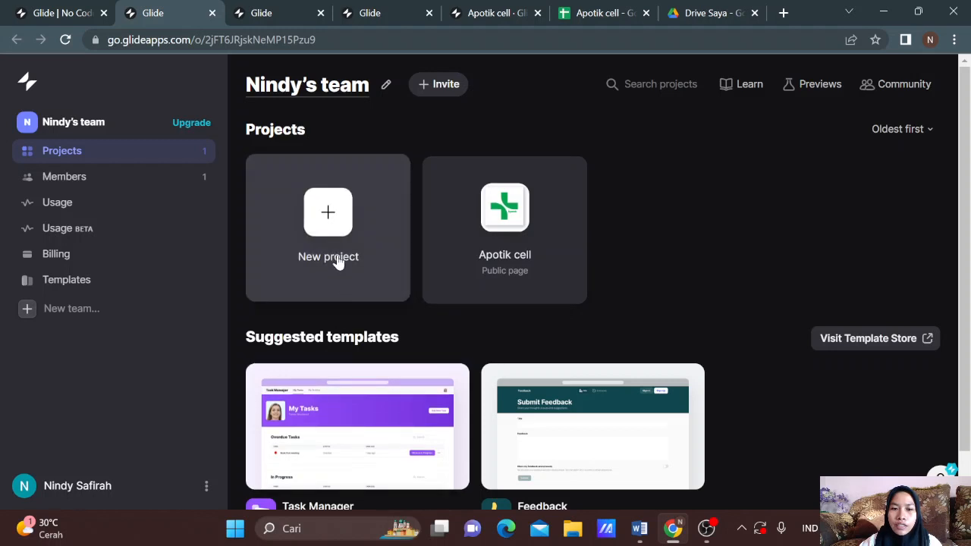
# Step: Create a new Mobile project with the default name, using the Apotik cell Google Sheet as data
pyautogui.click(338, 258)
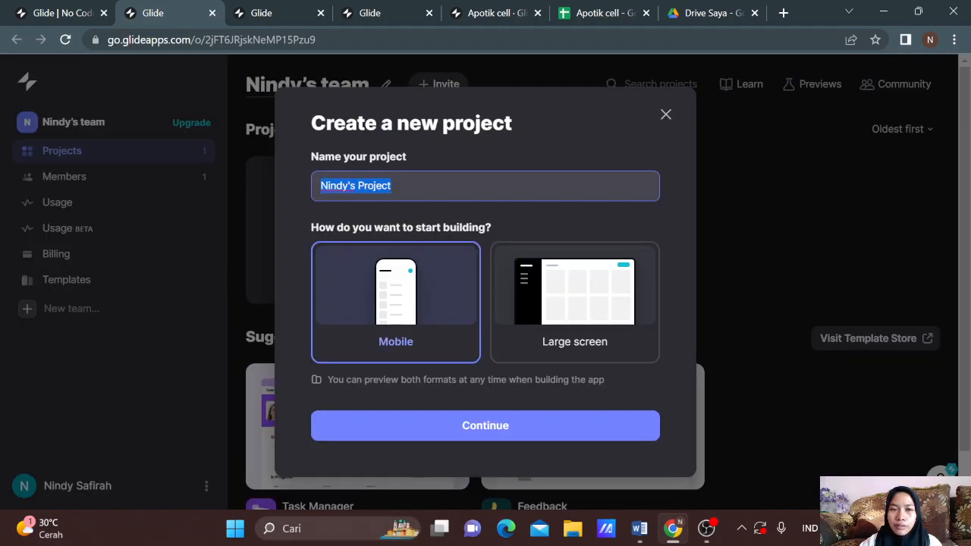
pyautogui.click(393, 186)
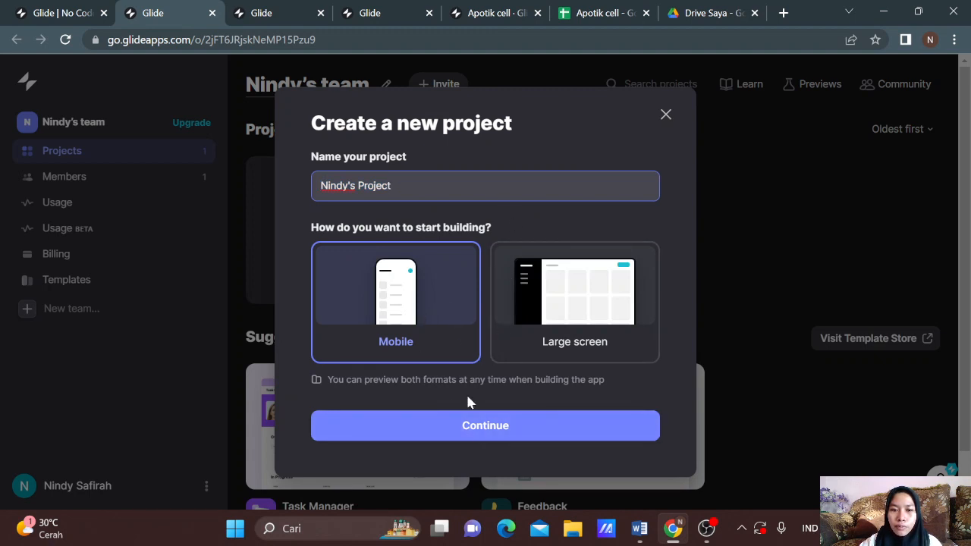
pyautogui.click(481, 437)
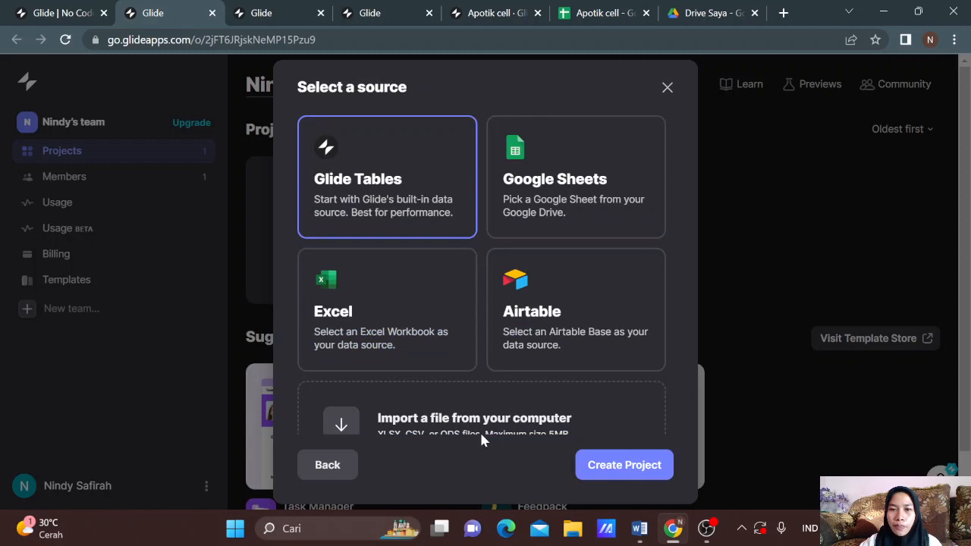
pyautogui.click(545, 193)
pyautogui.scroll(-1, 545, 193)
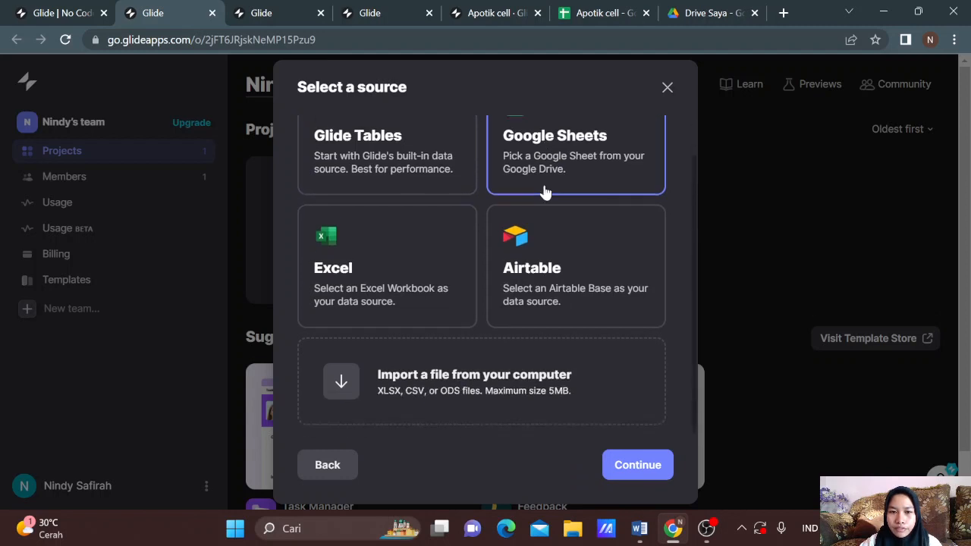
pyautogui.click(626, 469)
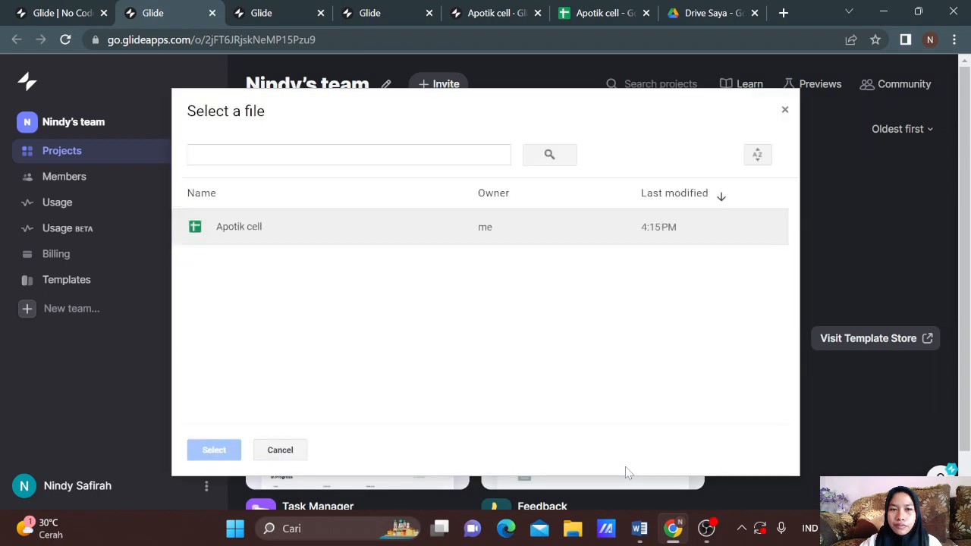
pyautogui.click(403, 237)
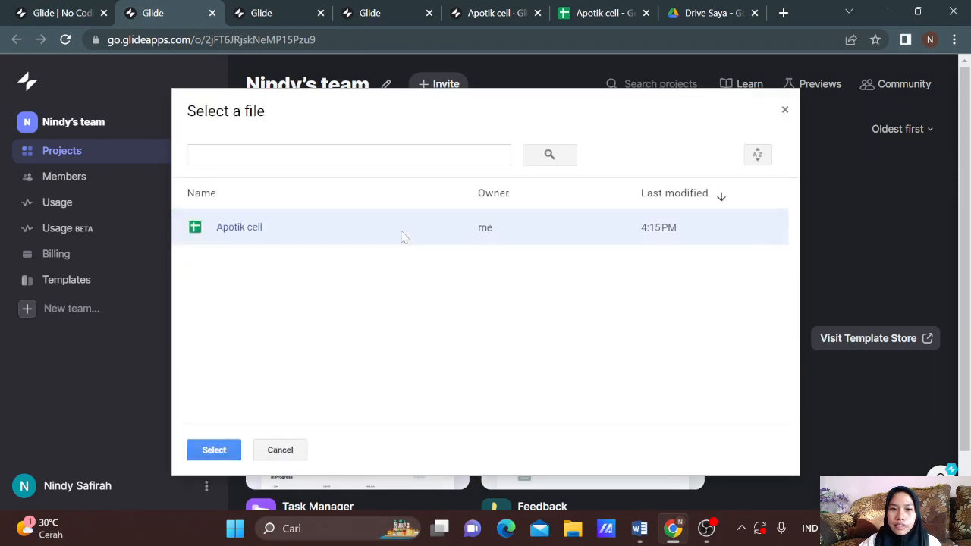
pyautogui.click(212, 450)
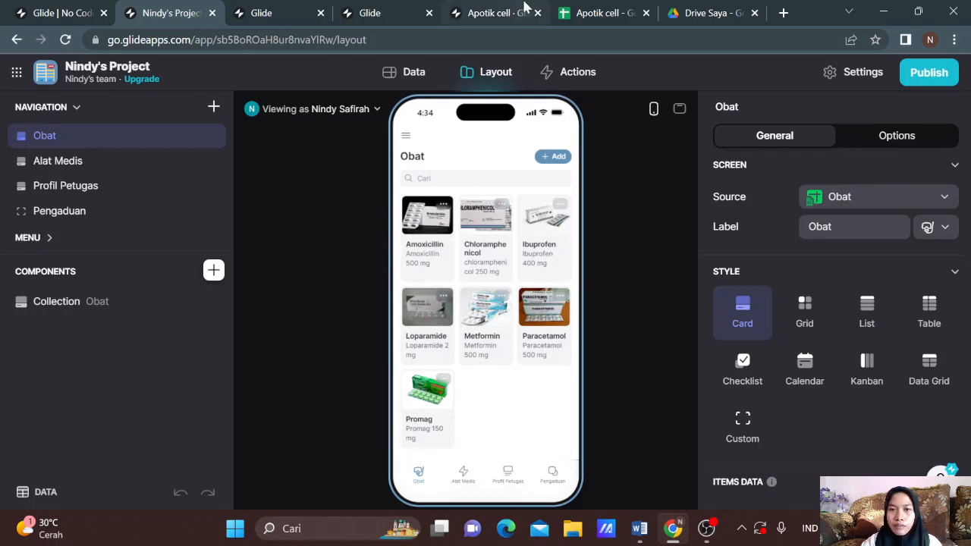
# Step: Switch to the Apotik cell spreadsheet and browse the Obat, Alat Medis, Profil Petugas, Pengaduan, Jenis Kelamin and Jabatan sheets
pyautogui.moveTo(580, 6)
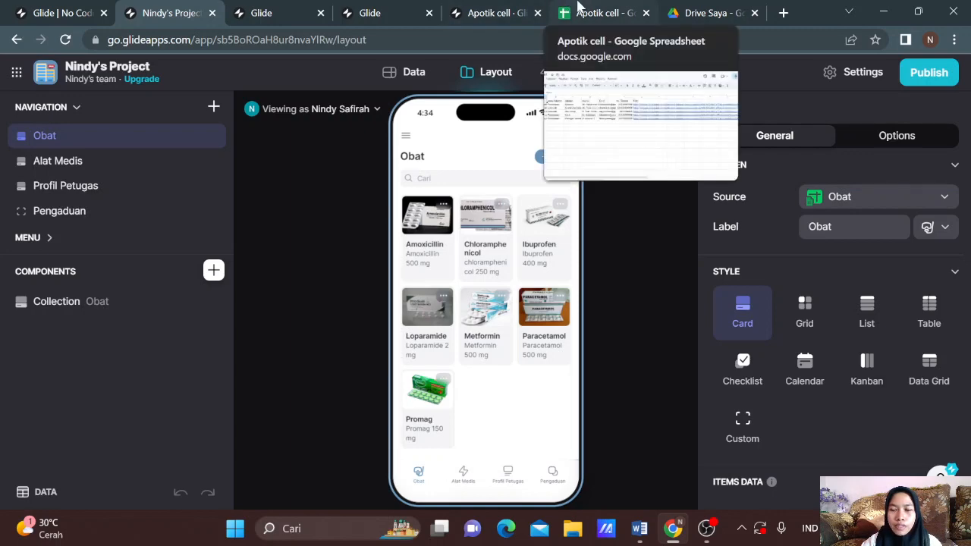
pyautogui.click(581, 9)
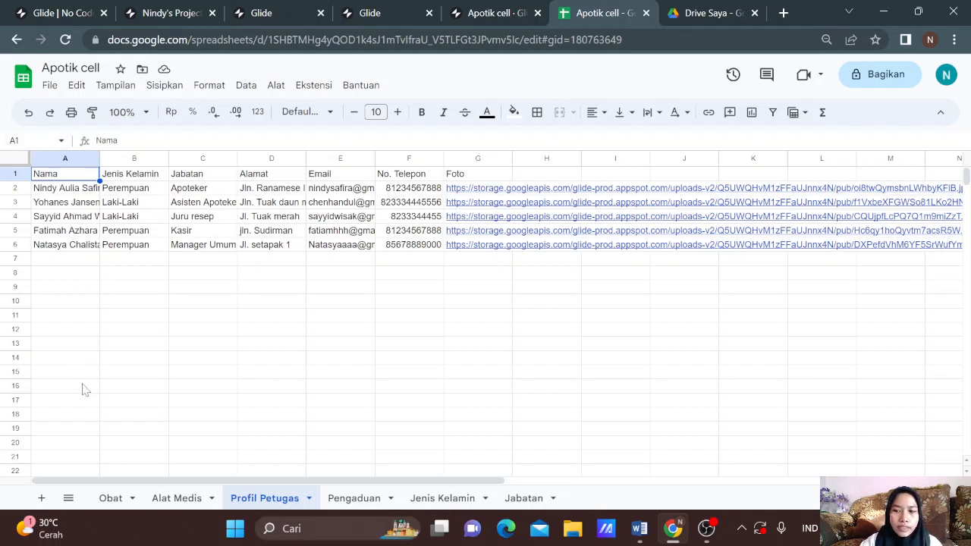
pyautogui.click(114, 501)
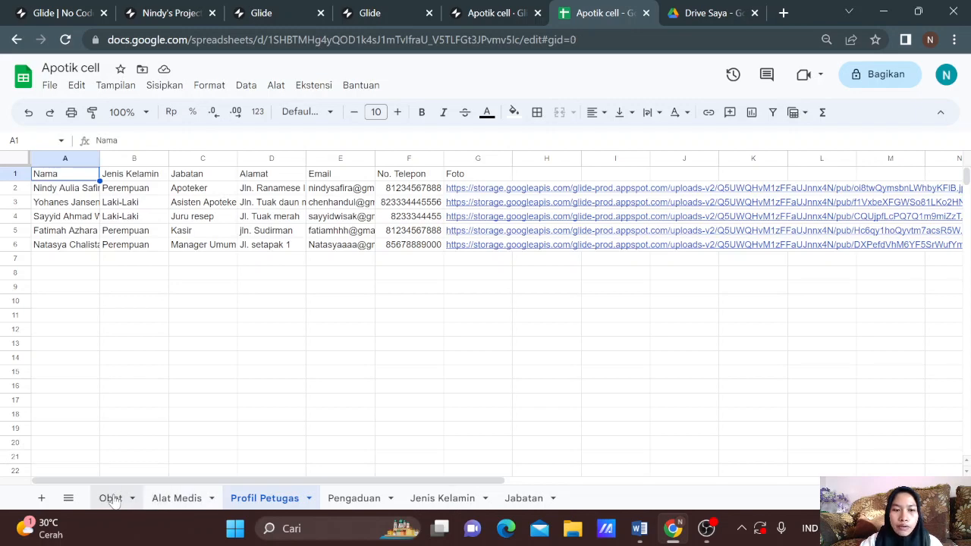
pyautogui.click(167, 503)
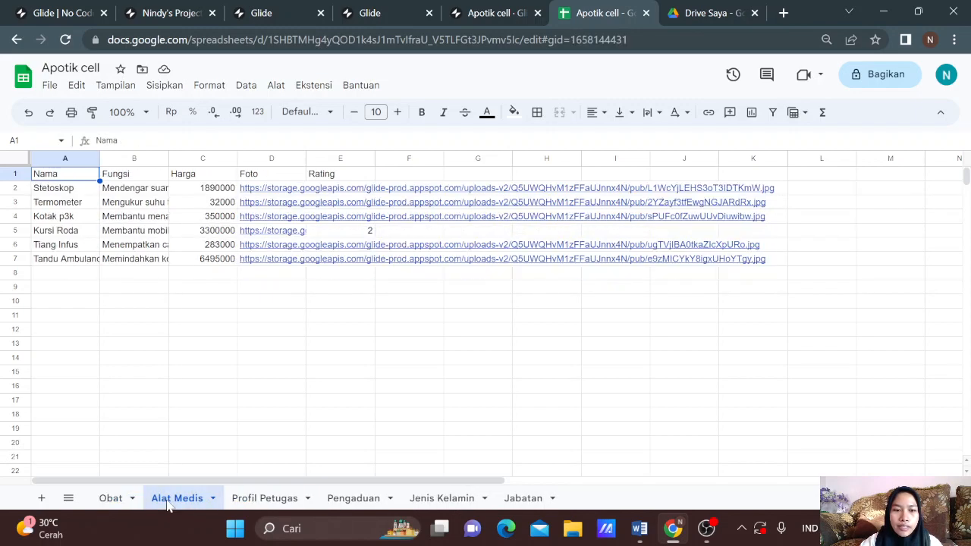
pyautogui.click(277, 504)
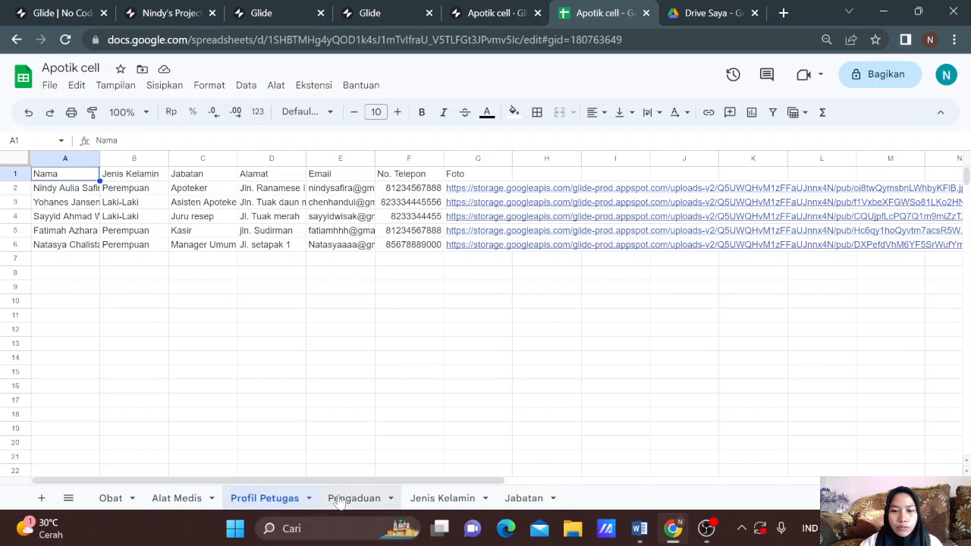
pyautogui.click(353, 502)
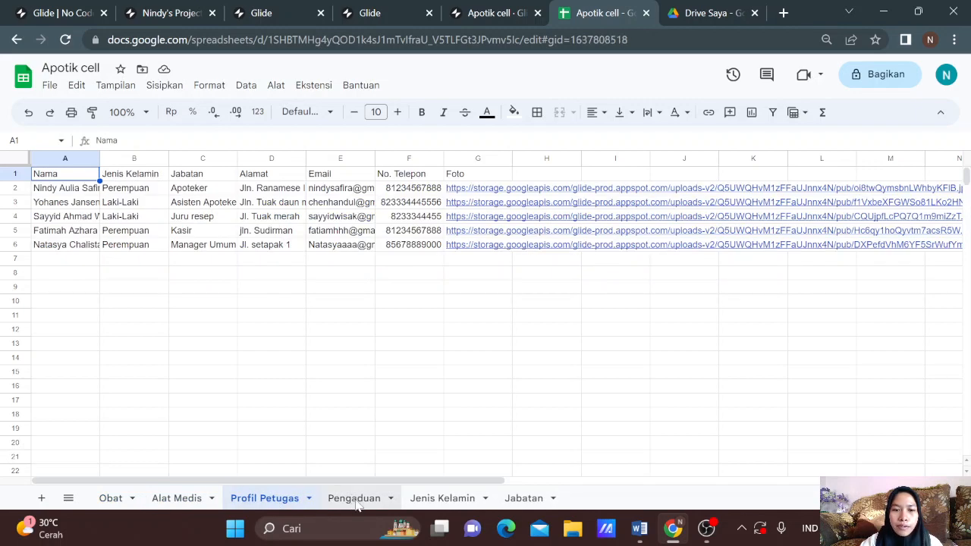
pyautogui.click(426, 504)
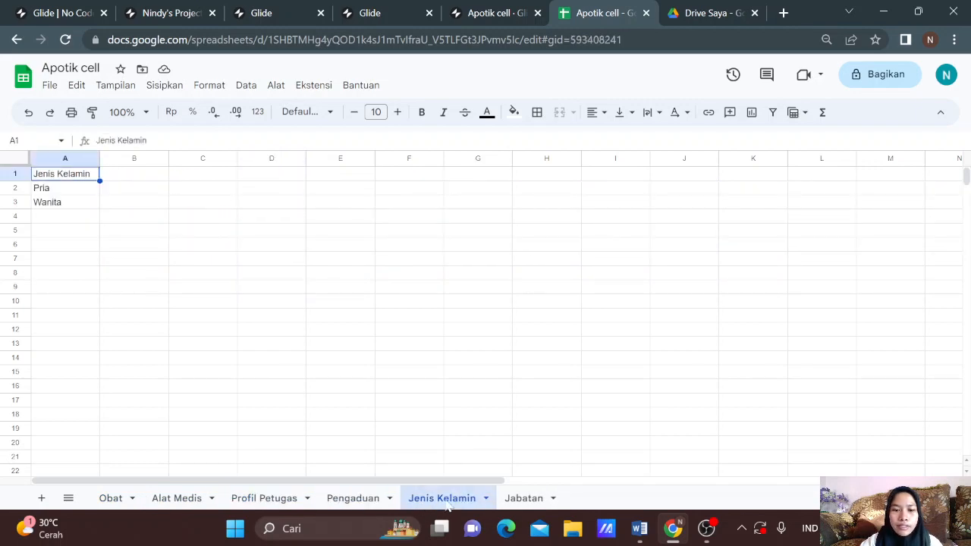
pyautogui.click(519, 501)
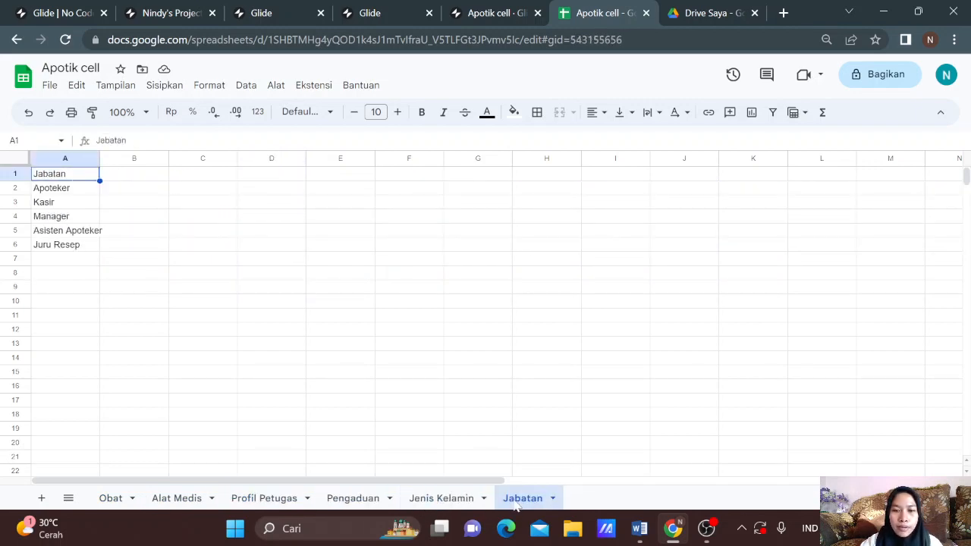
pyautogui.click(106, 500)
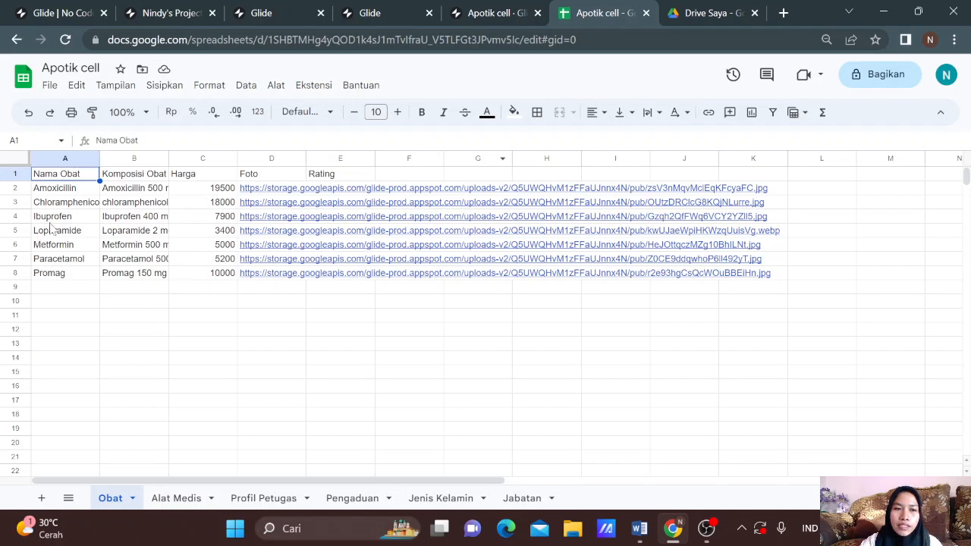
# Step: Cycle through all the sheets a second time, finishing on the Obat medicine sheet
pyautogui.click(189, 498)
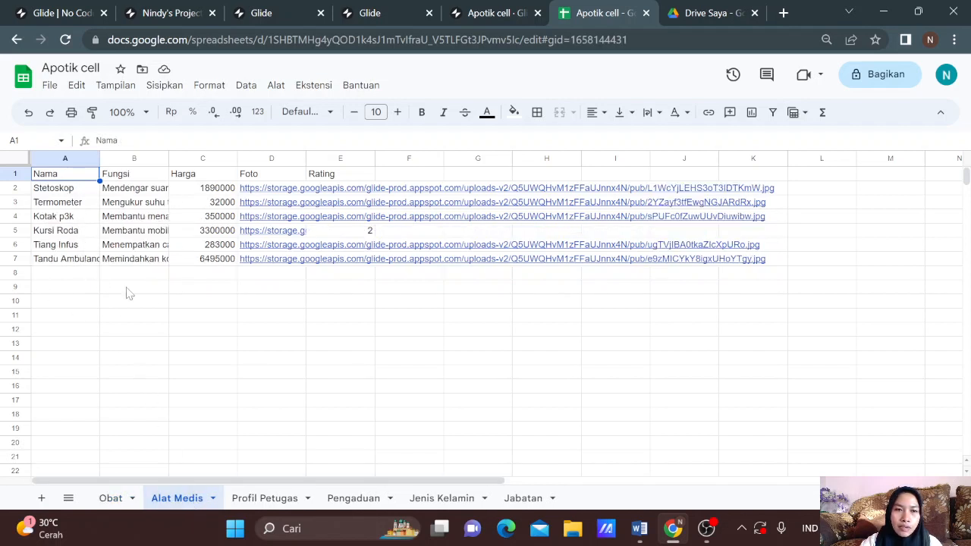
pyautogui.click(272, 499)
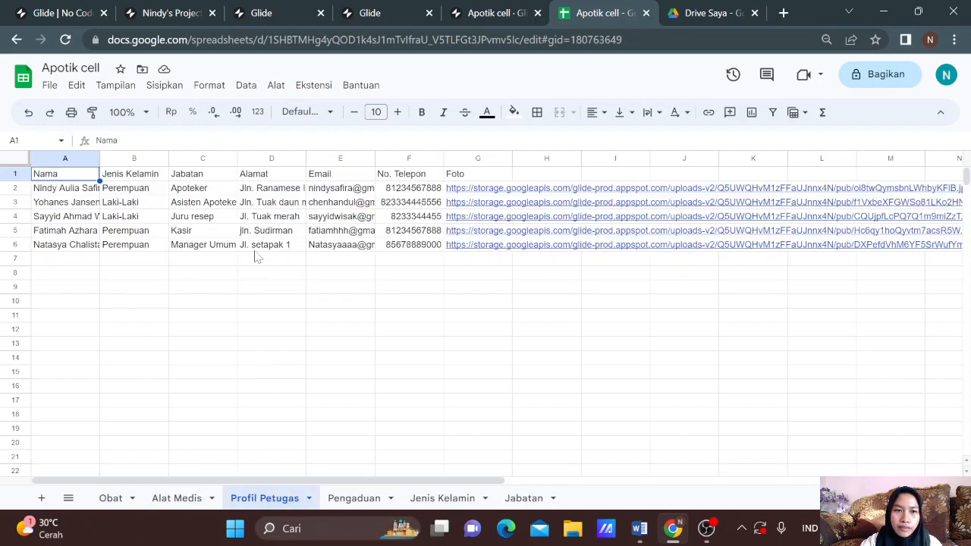
pyautogui.click(353, 498)
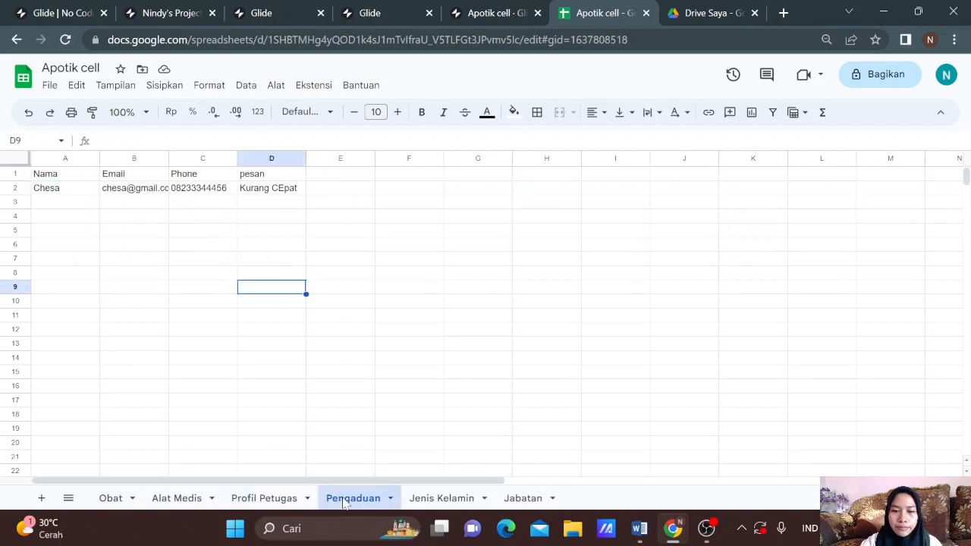
pyautogui.click(446, 498)
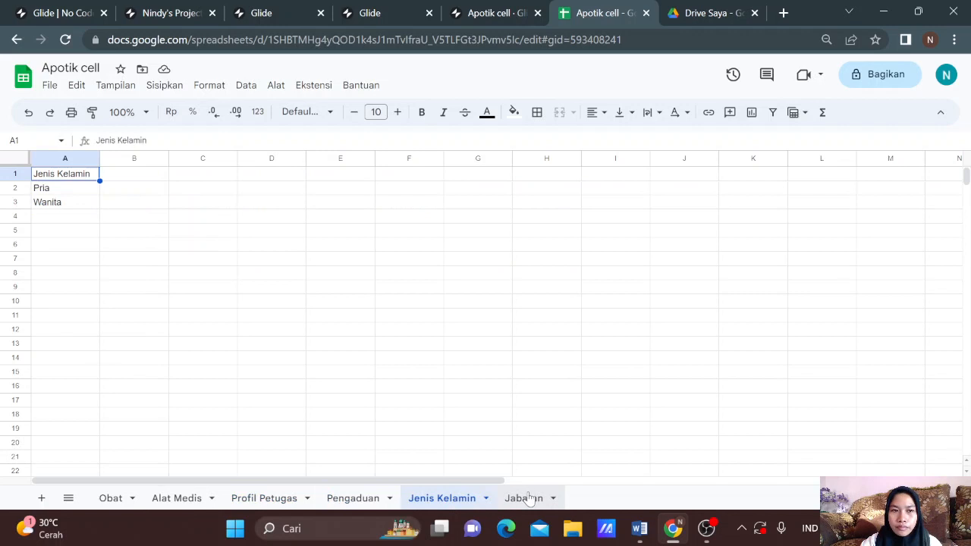
pyautogui.click(525, 498)
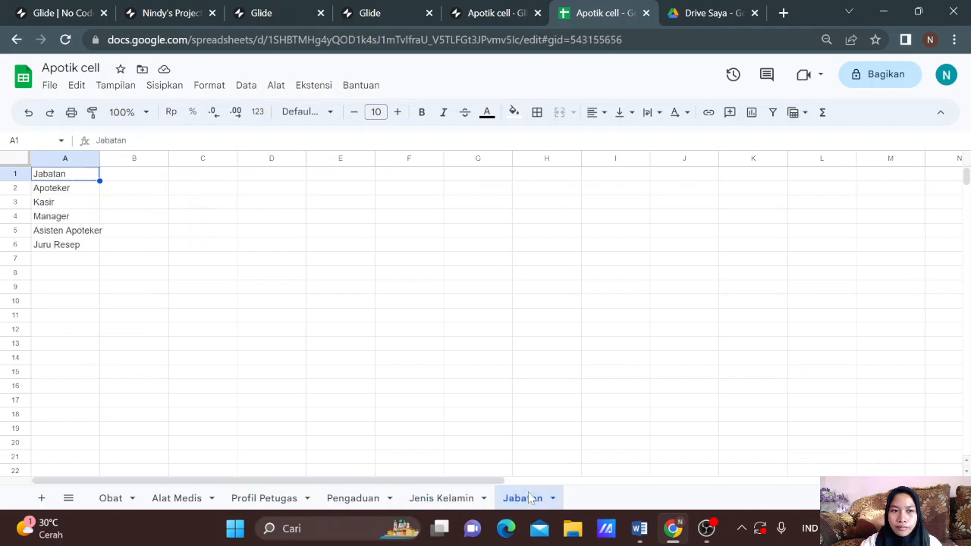
pyautogui.click(110, 502)
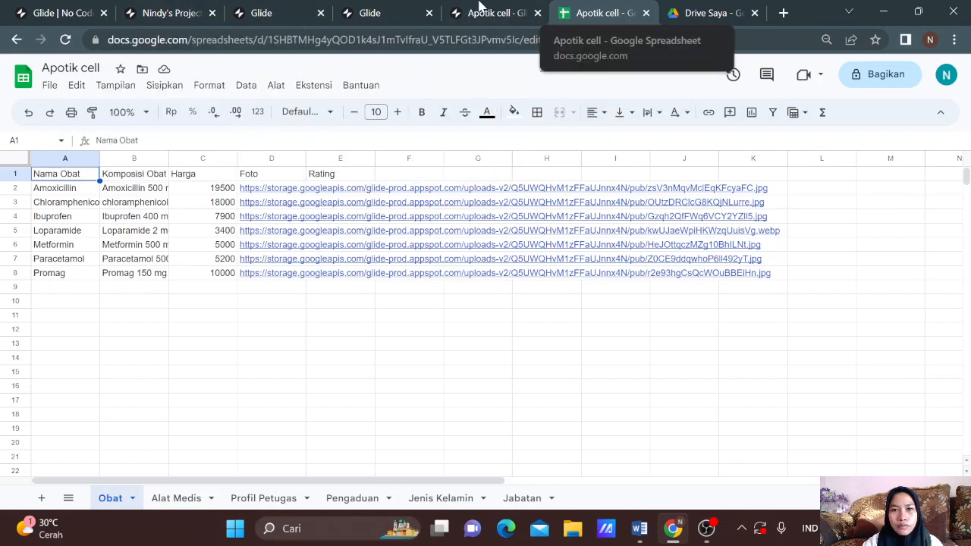
# Step: Return to the Glide editor, close the Share options, and preview the Alat Medis, Profil Petugas and Pengaduan screens
pyautogui.click(478, 8)
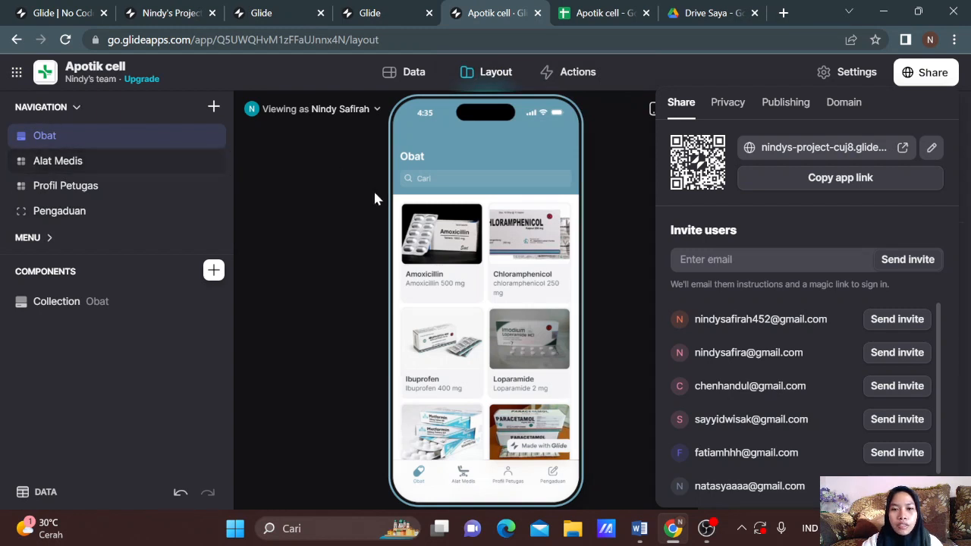
pyautogui.click(462, 479)
pyautogui.click(463, 479)
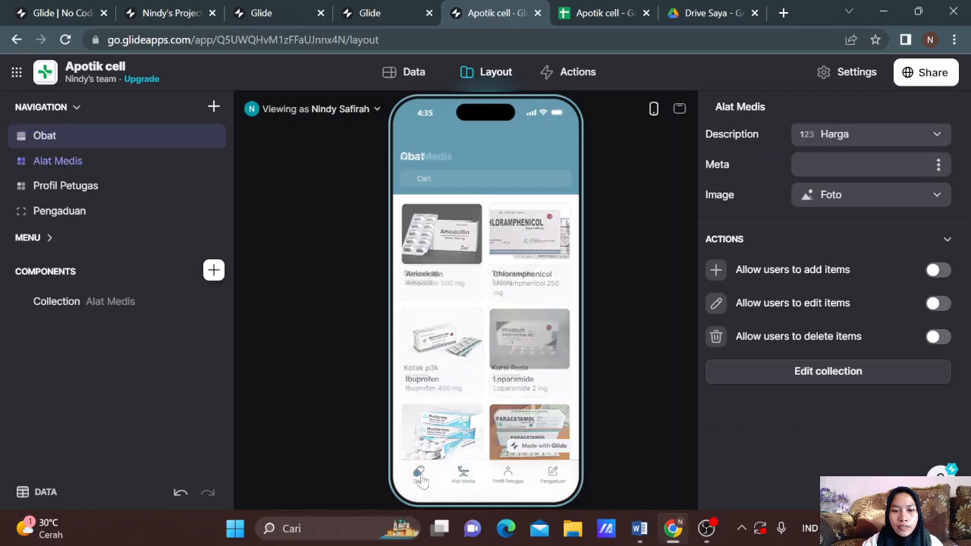
pyautogui.click(508, 477)
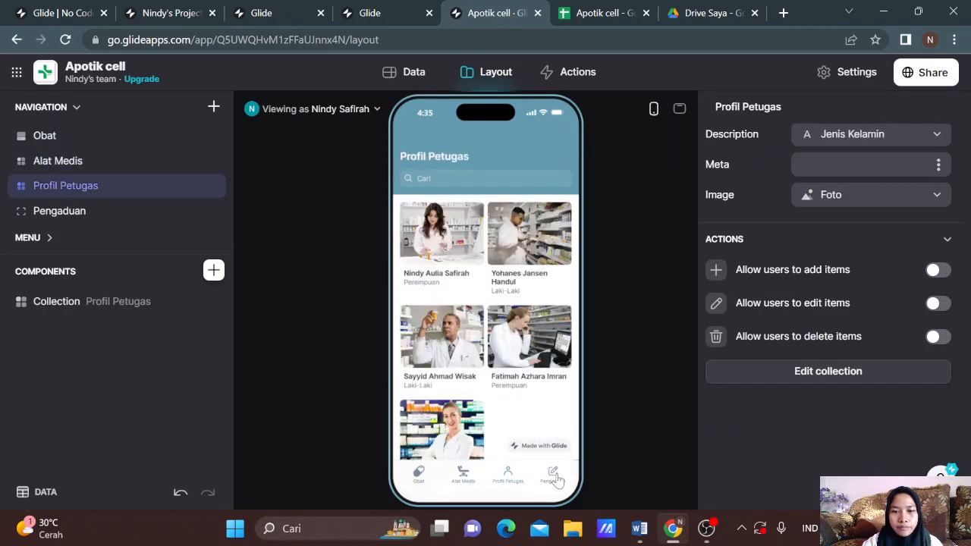
pyautogui.click(556, 476)
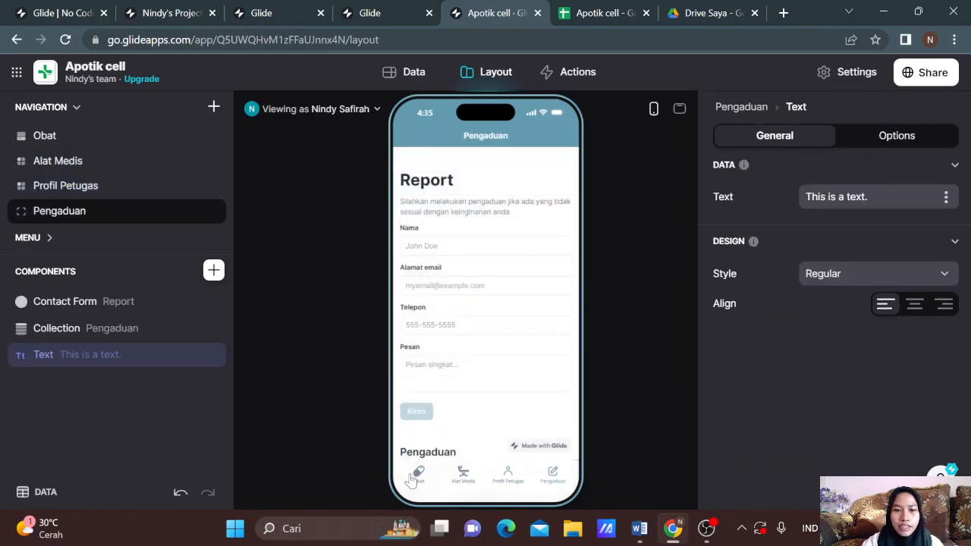
pyautogui.click(418, 476)
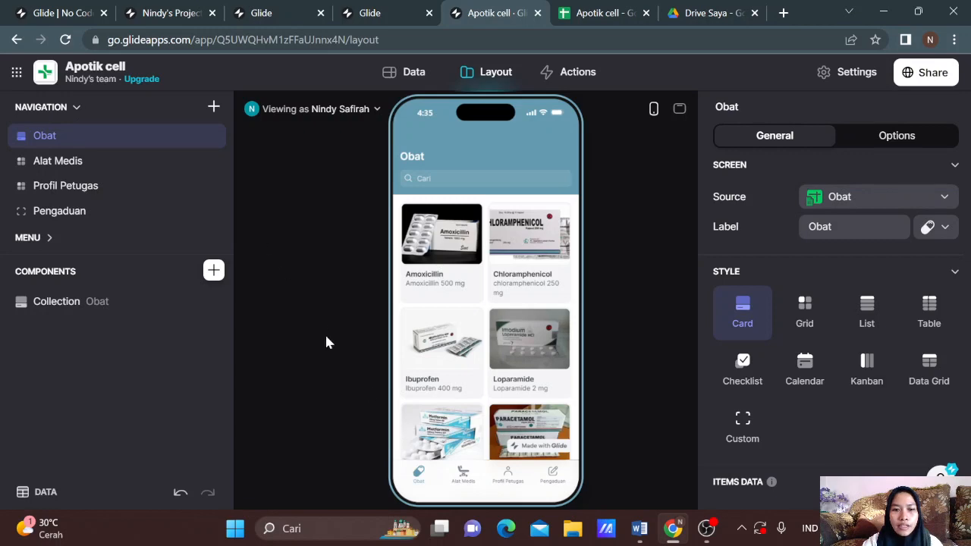
# Step: Preview the Alat Medis, Profil Petugas and Pengaduan screens again, ending on the Obat screen
pyautogui.click(462, 476)
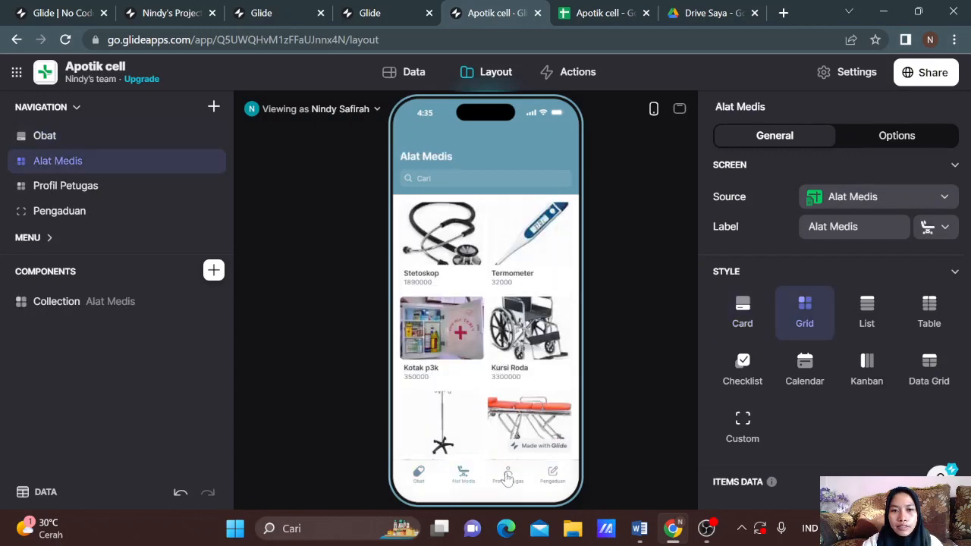
pyautogui.click(513, 486)
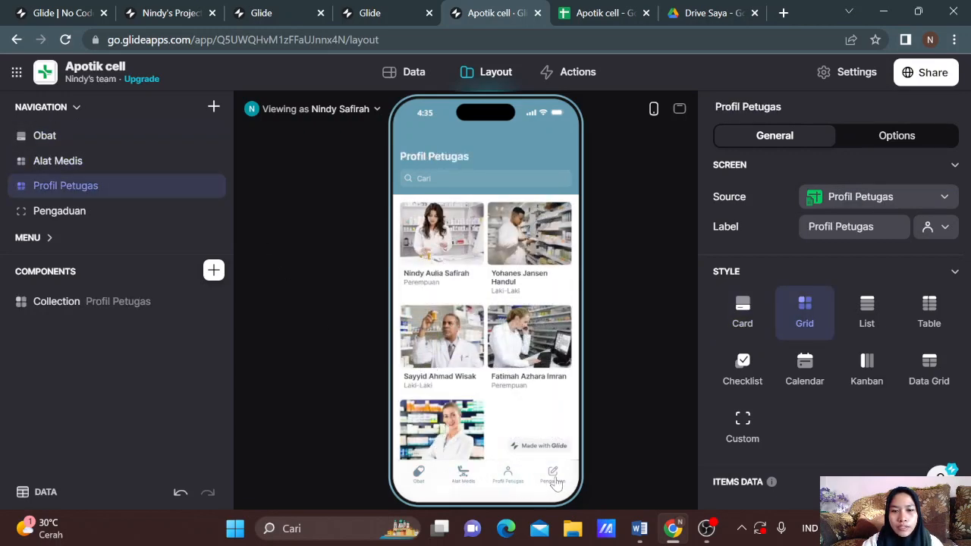
pyautogui.click(554, 478)
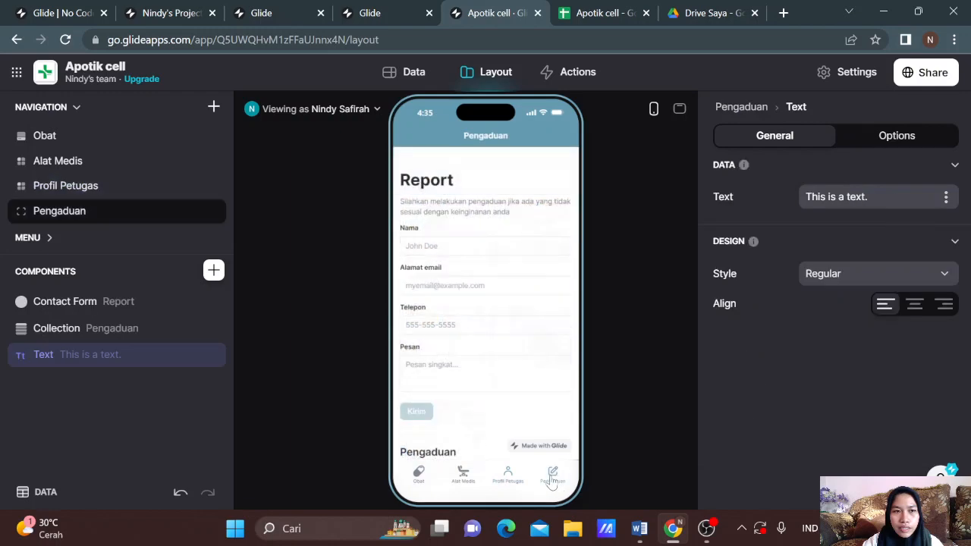
pyautogui.click(418, 478)
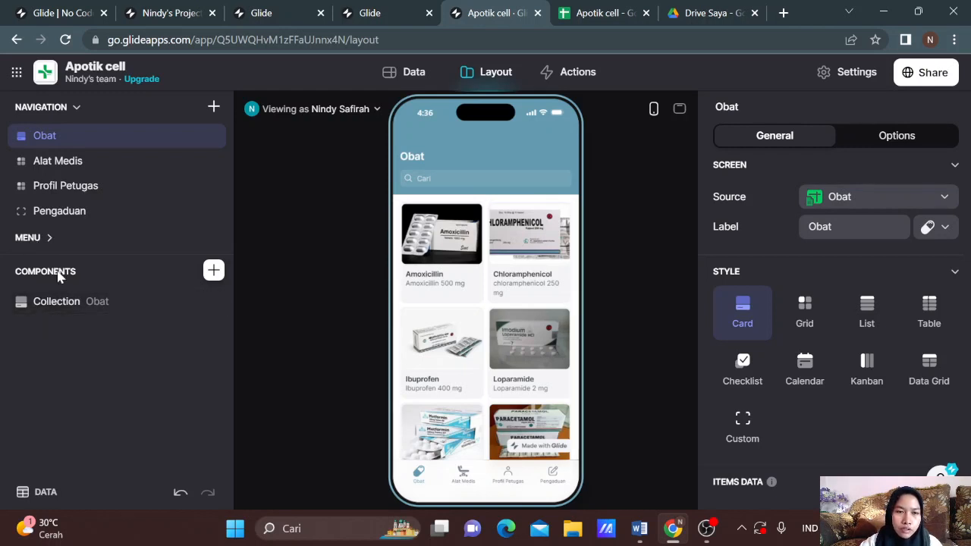
pyautogui.click(214, 272)
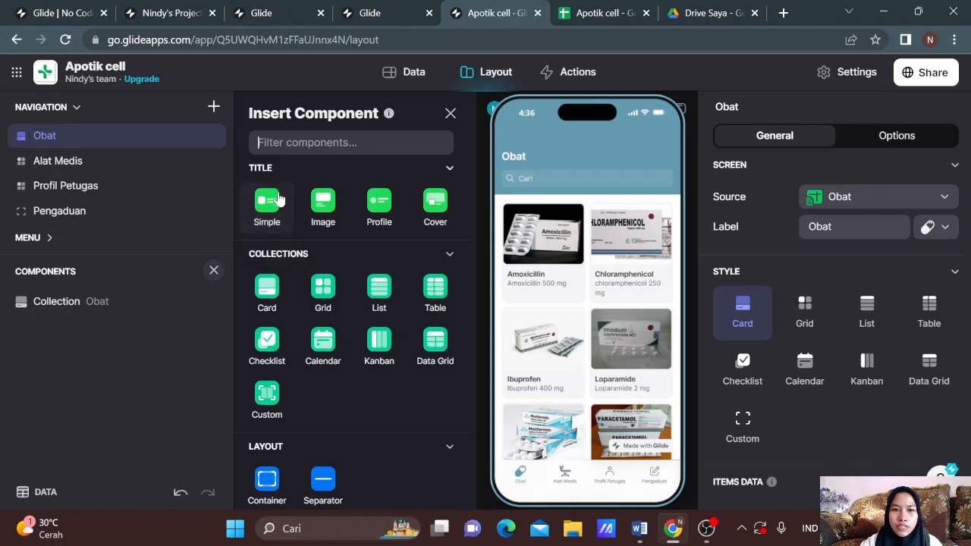
pyautogui.click(564, 250)
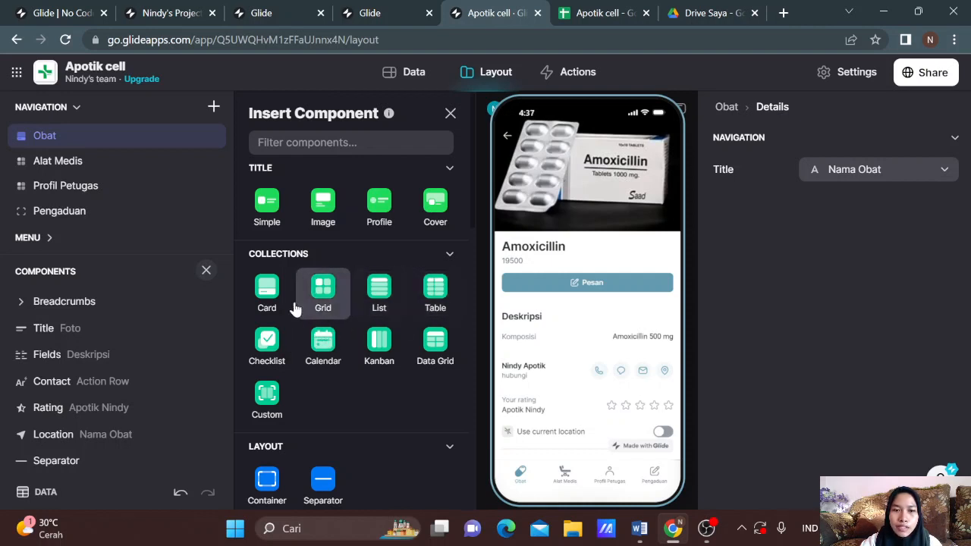
pyautogui.click(508, 139)
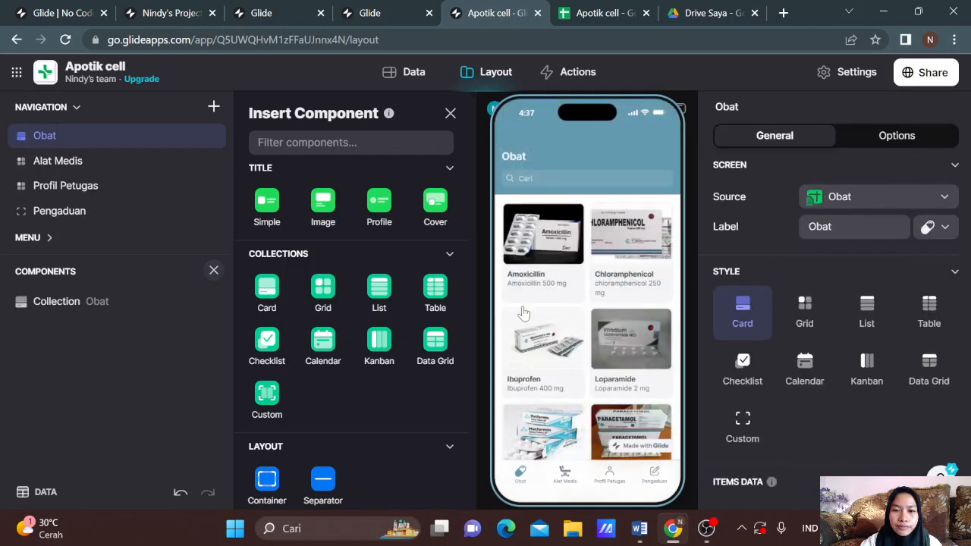
pyautogui.scroll(-3, 594, 306)
pyautogui.scroll(3, 599, 315)
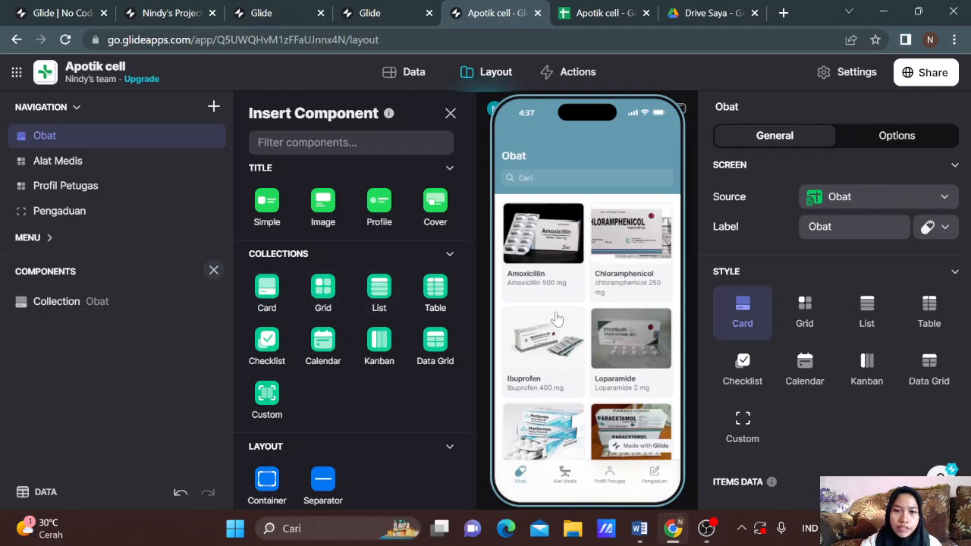
pyautogui.click(379, 289)
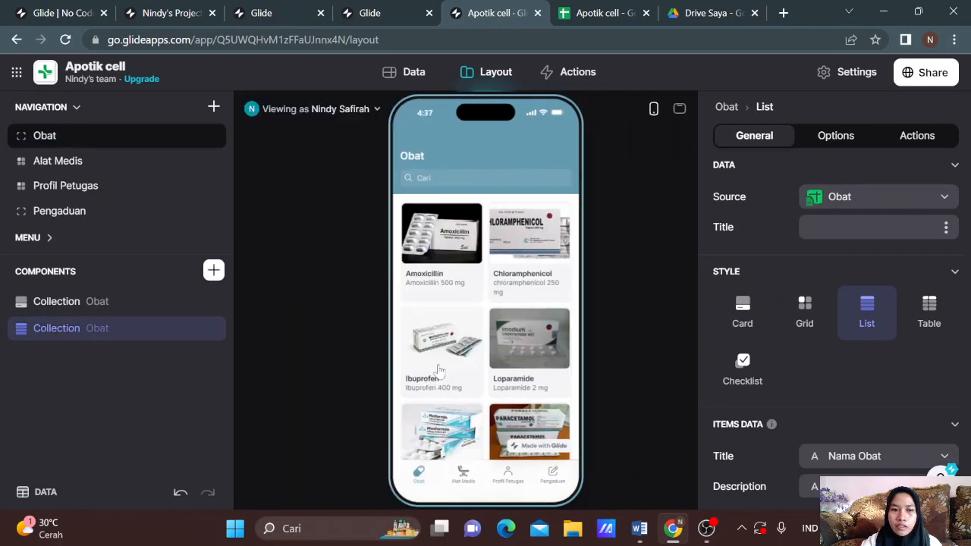
pyautogui.scroll(-5, 494, 369)
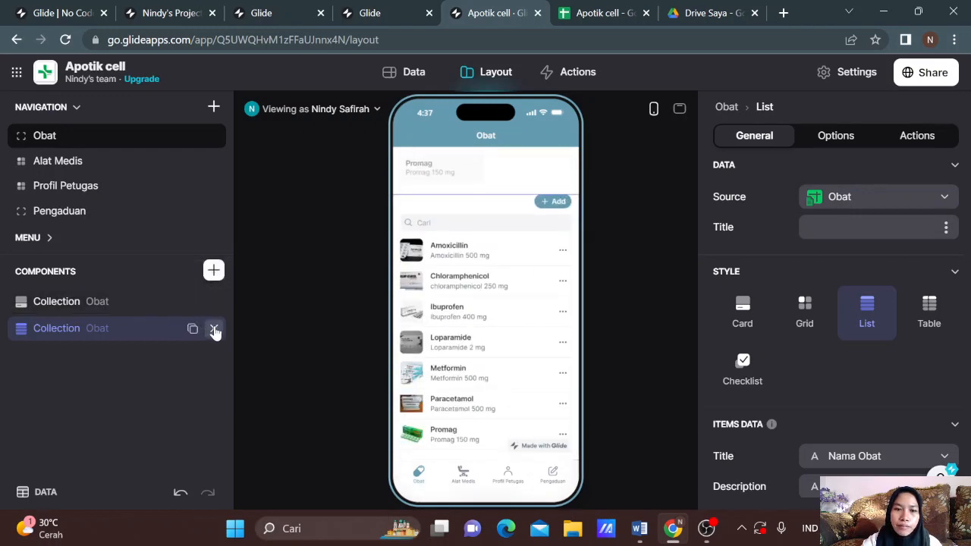
pyautogui.click(215, 330)
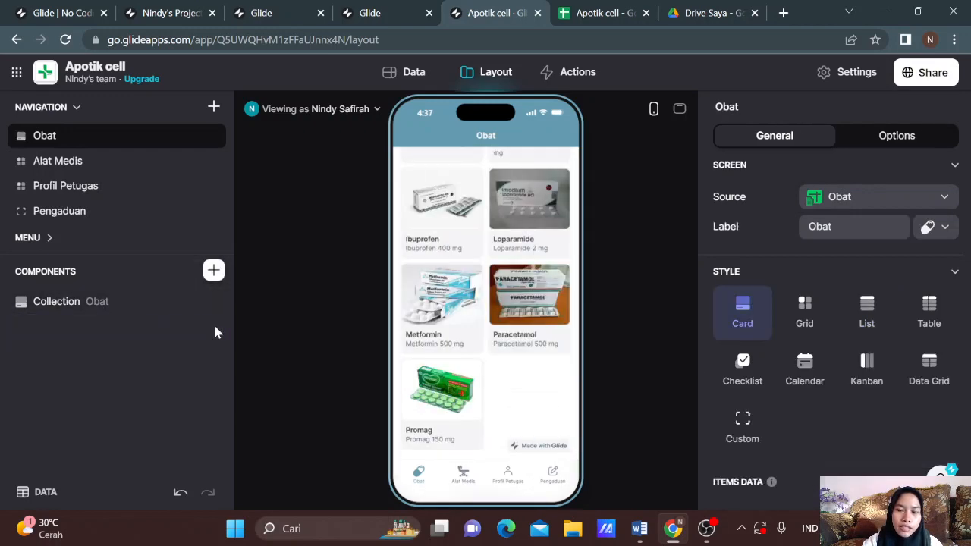
# Step: Browse the Insert Component list of available components
pyautogui.click(215, 278)
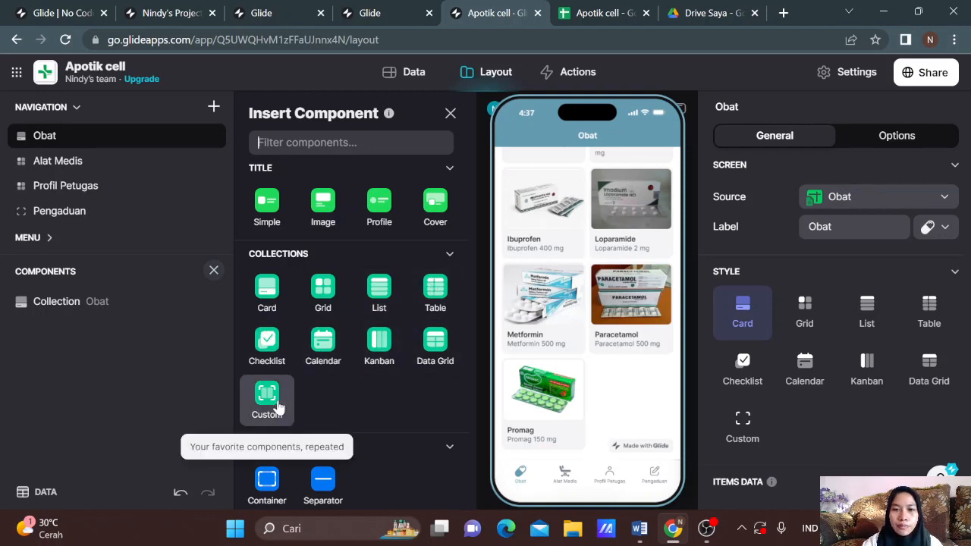
pyautogui.scroll(-1, 360, 438)
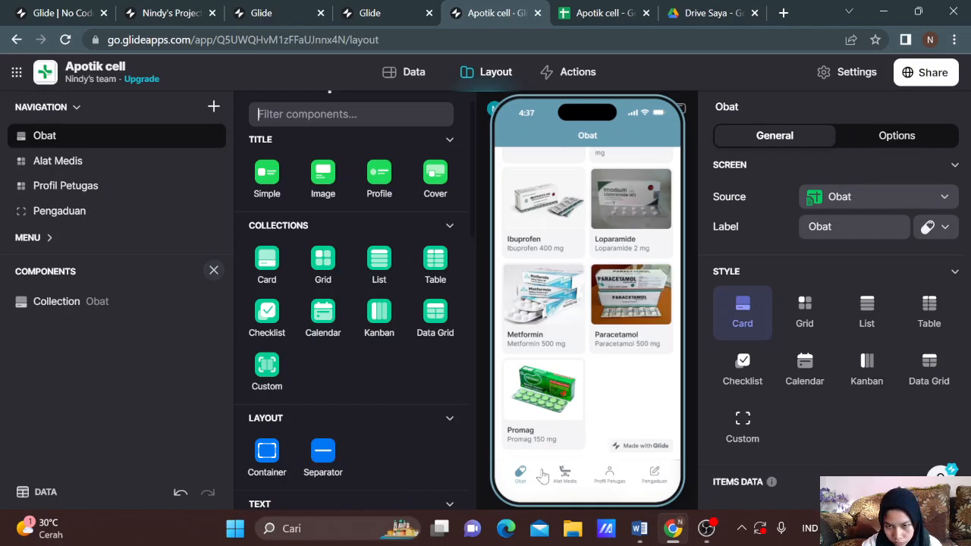
pyautogui.scroll(3, 552, 296)
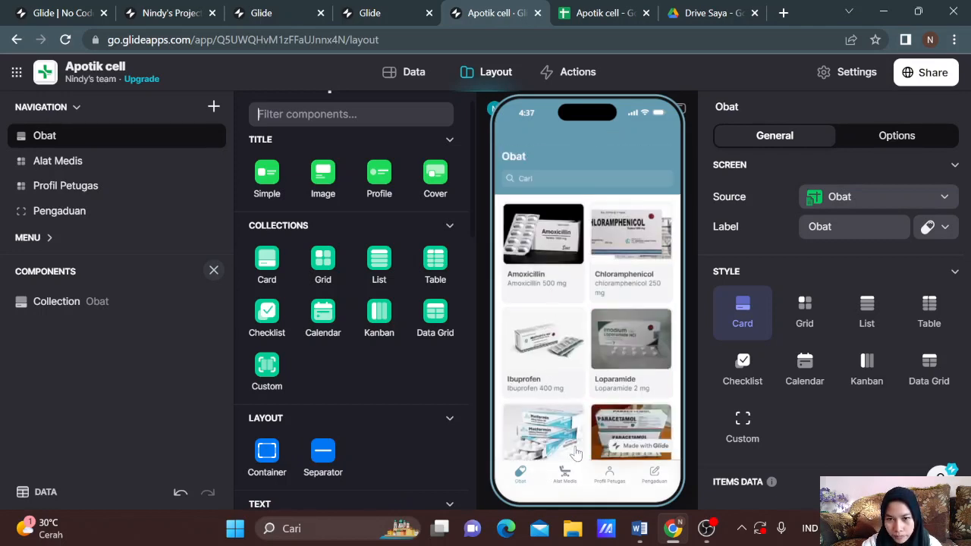
# Step: Open the Amoxicillin details screen in the preview and return to the Obat list, twice
pyautogui.click(558, 267)
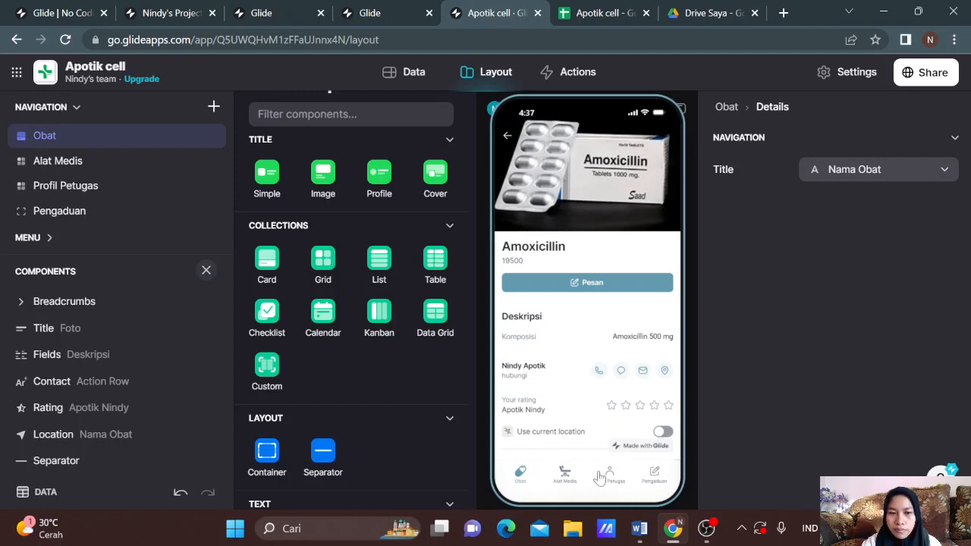
pyautogui.scroll(-1, 298, 428)
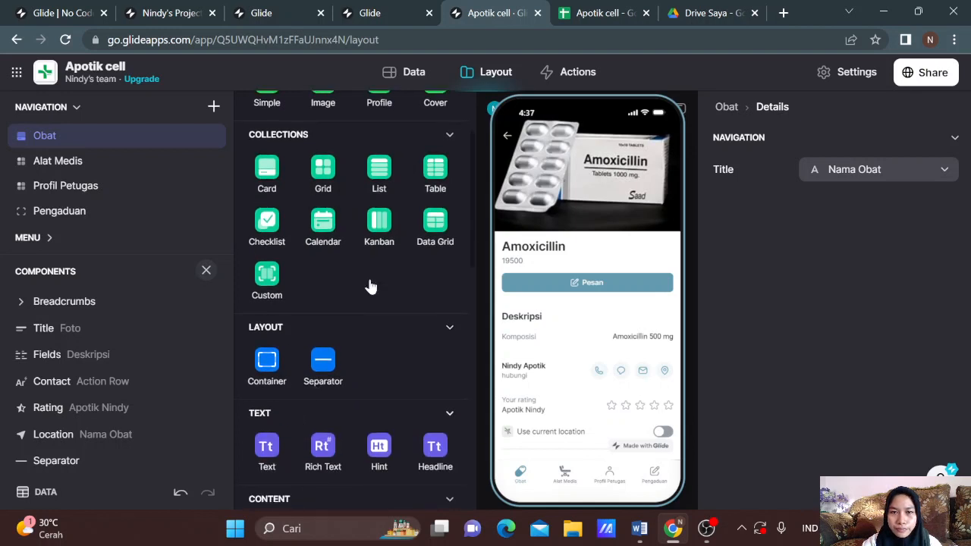
pyautogui.click(508, 139)
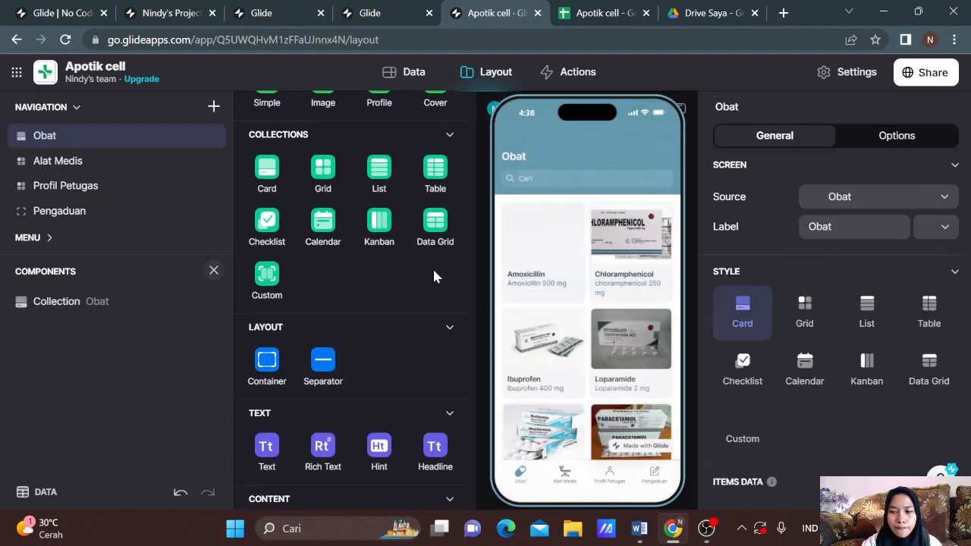
pyautogui.scroll(-1, 332, 398)
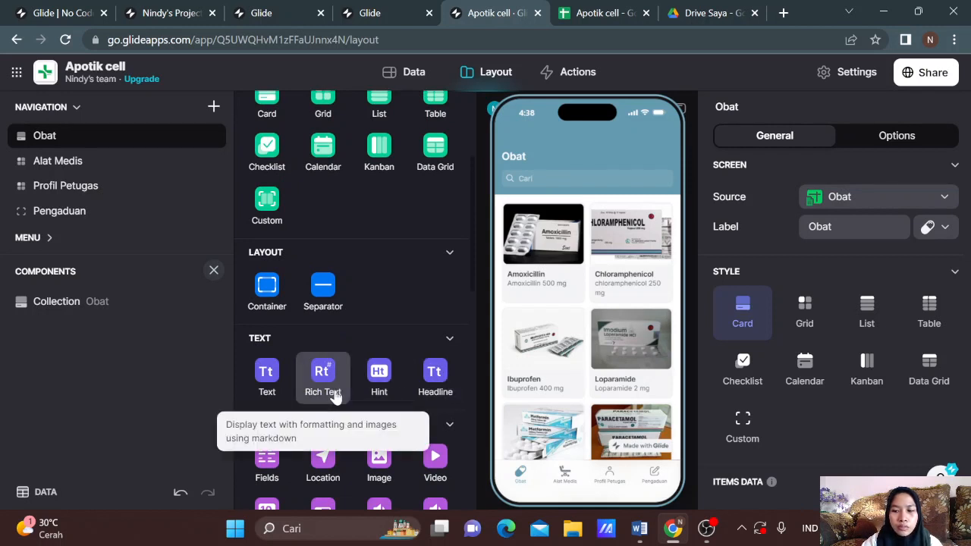
pyautogui.scroll(-1, 314, 393)
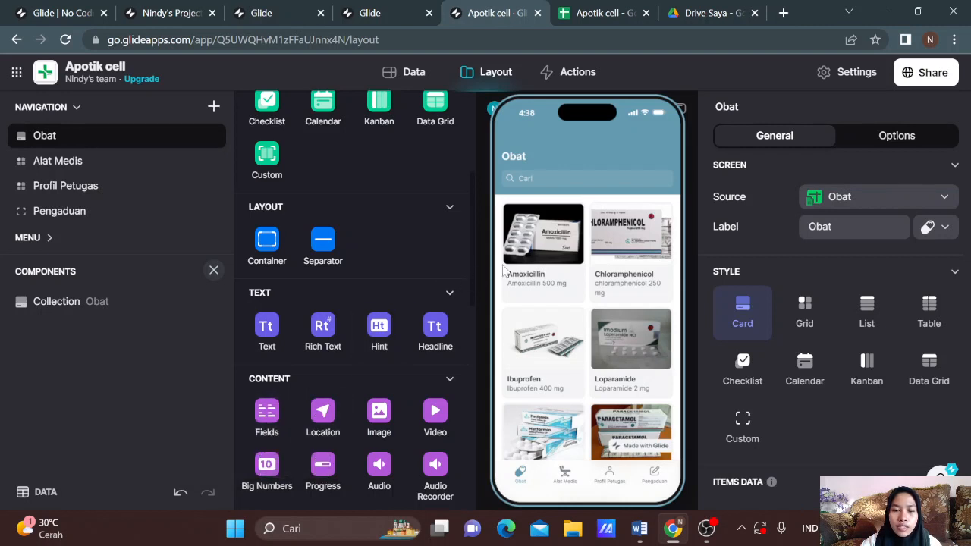
pyautogui.click(542, 254)
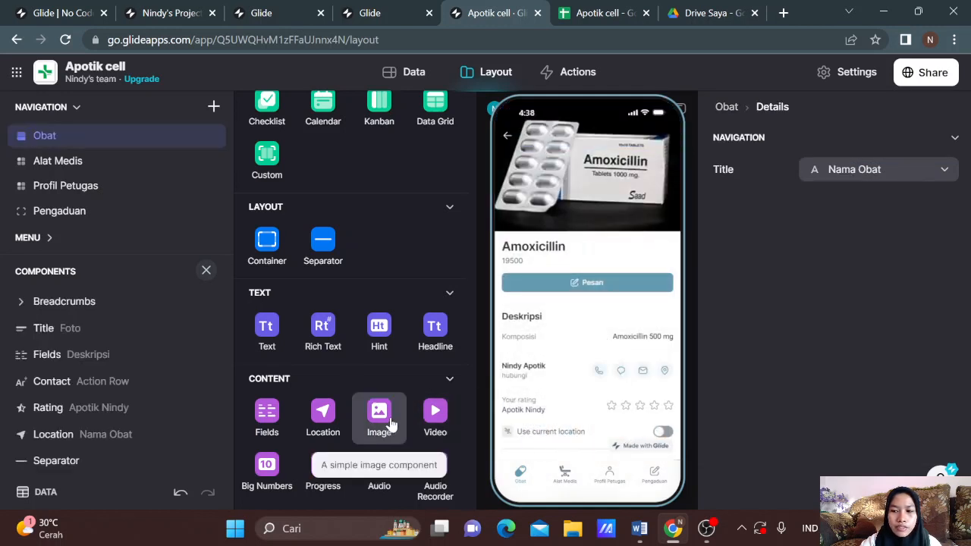
pyautogui.click(508, 136)
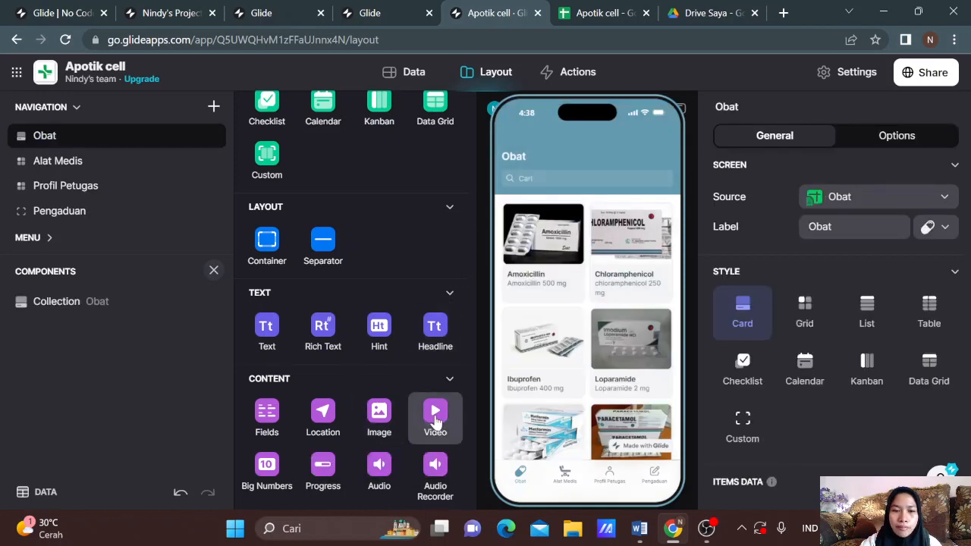
# Step: Scroll through the components further, then open the Amoxicillin details screen in the preview
pyautogui.scroll(-1, 377, 425)
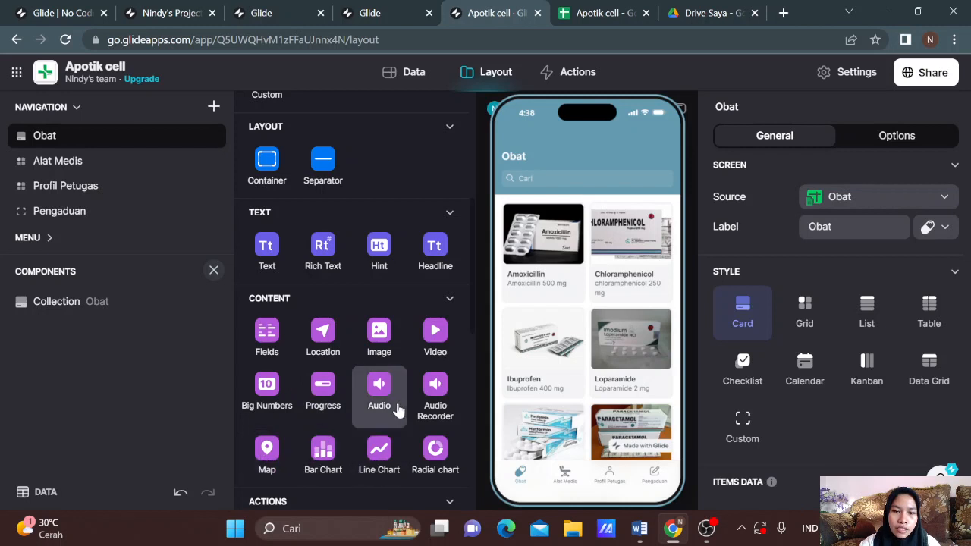
pyautogui.scroll(-2, 375, 413)
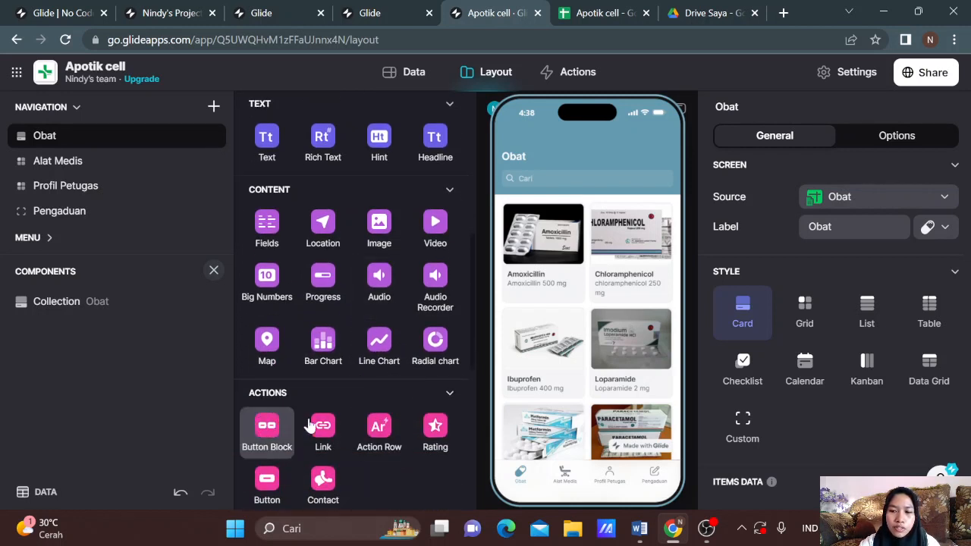
pyautogui.scroll(-1, 280, 429)
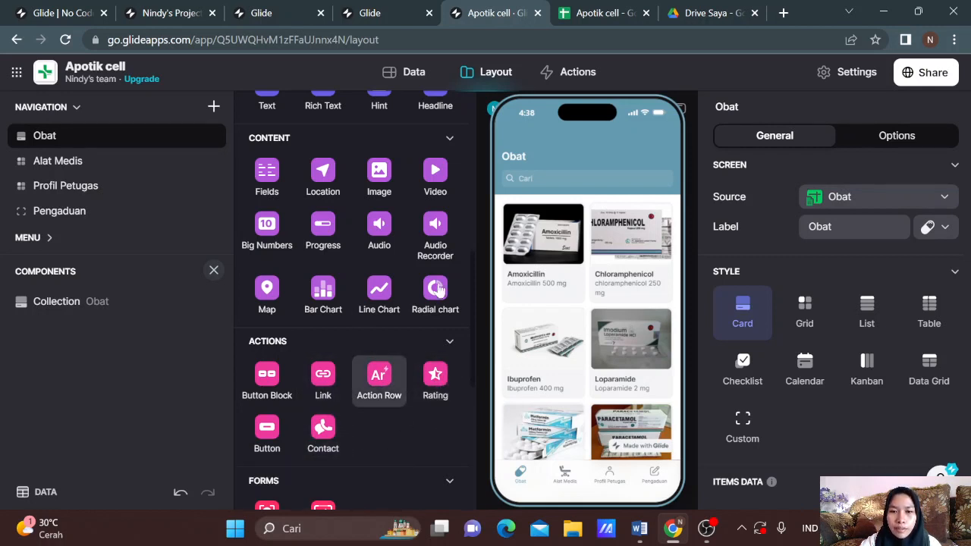
pyautogui.scroll(-3, 386, 402)
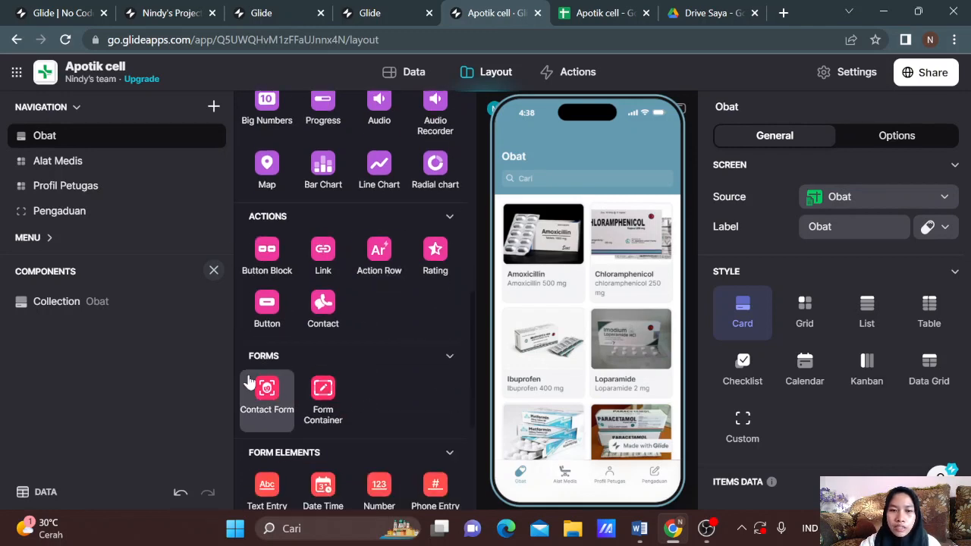
pyautogui.scroll(-3, 286, 396)
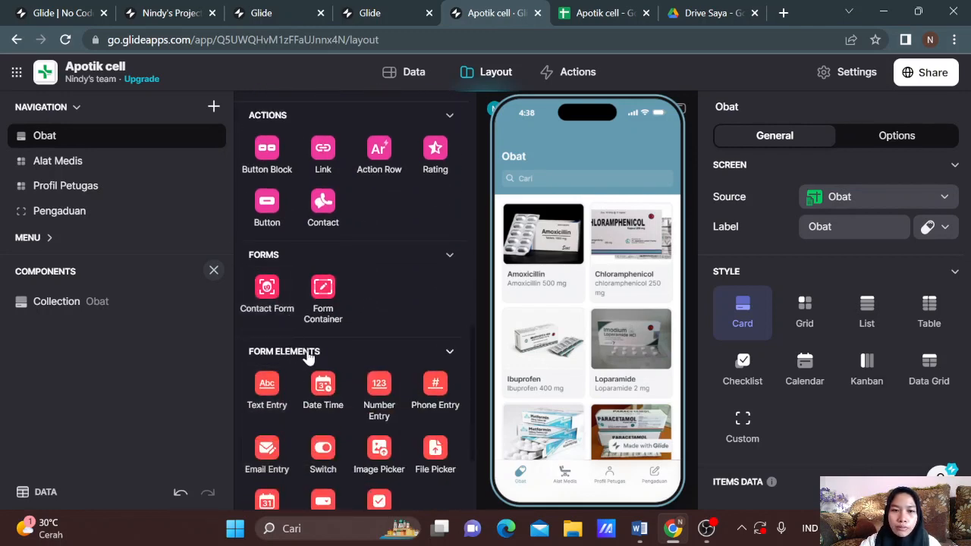
pyautogui.scroll(-3, 299, 376)
pyautogui.scroll(10, 310, 356)
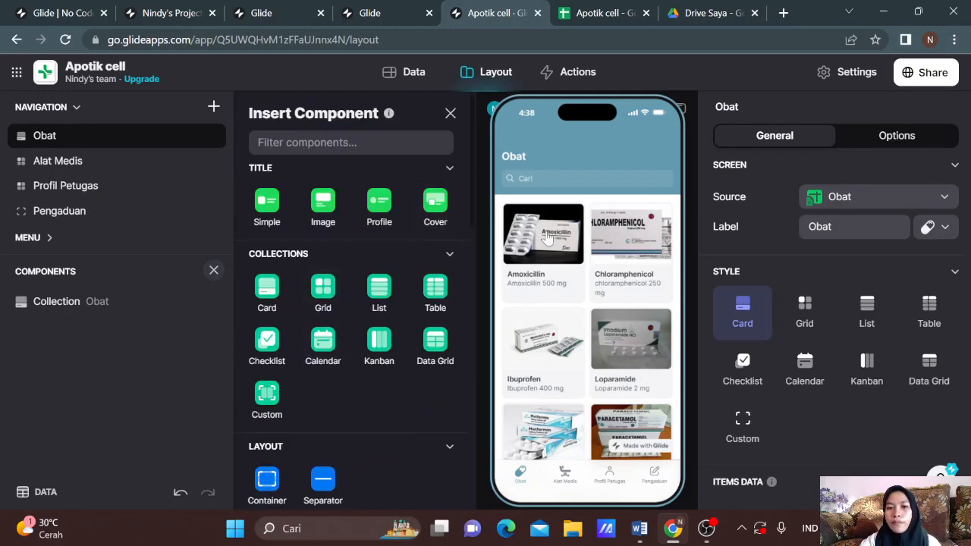
pyautogui.click(546, 237)
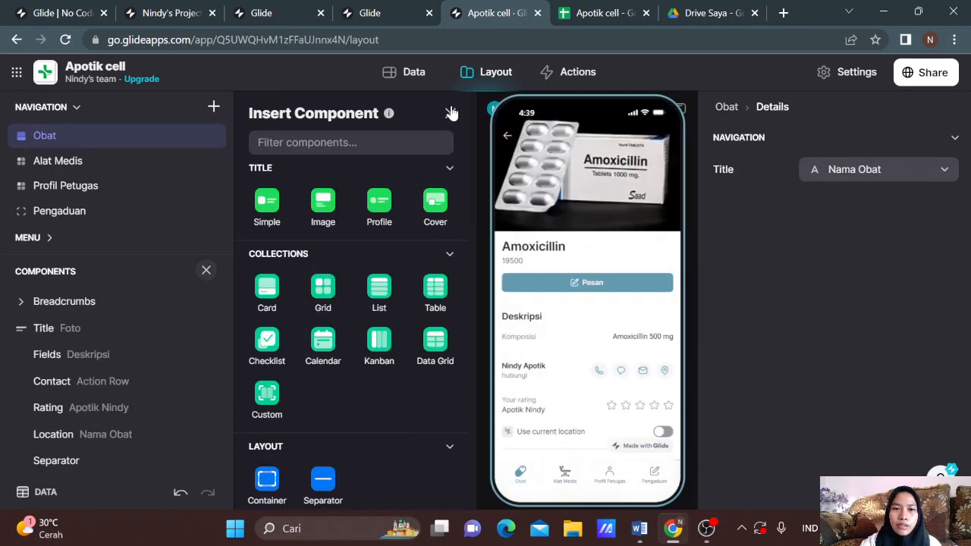
pyautogui.click(451, 112)
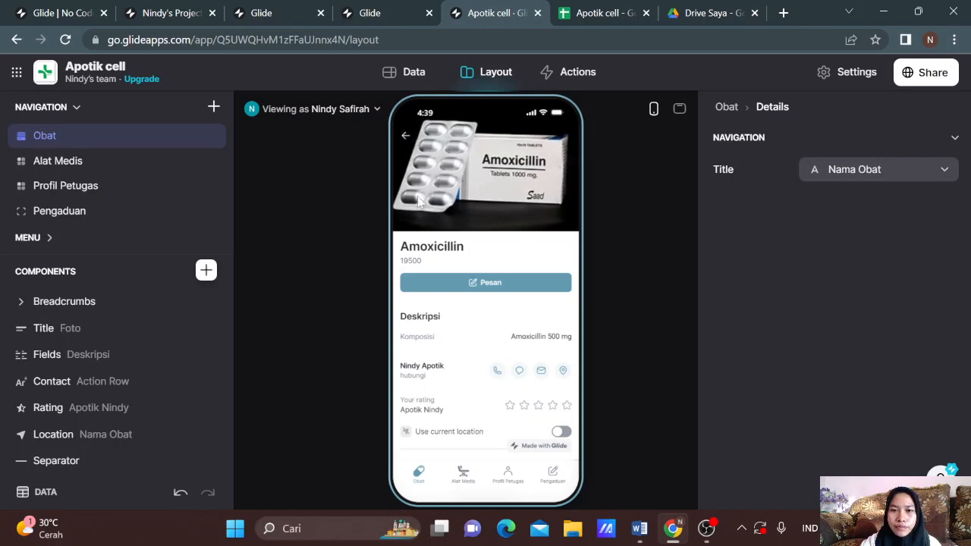
pyautogui.click(406, 138)
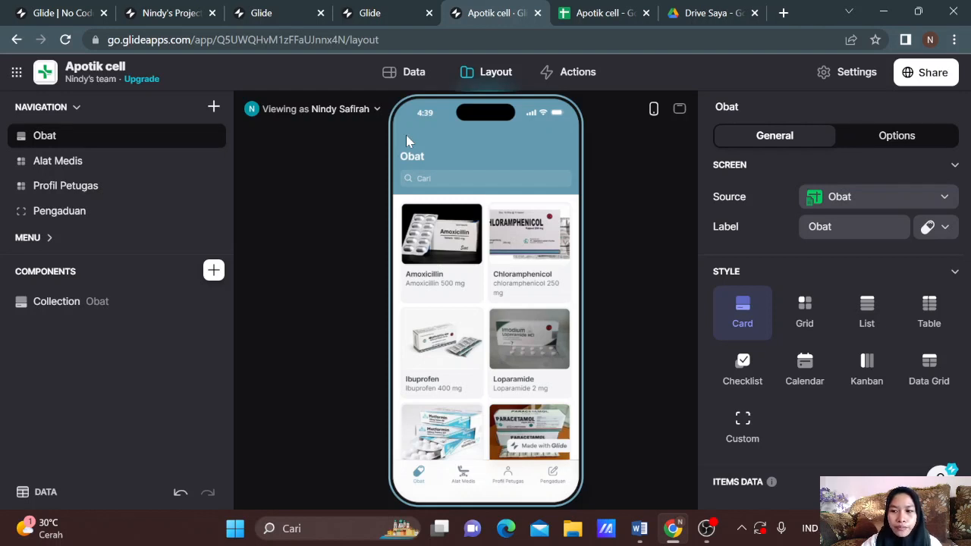
pyautogui.click(438, 243)
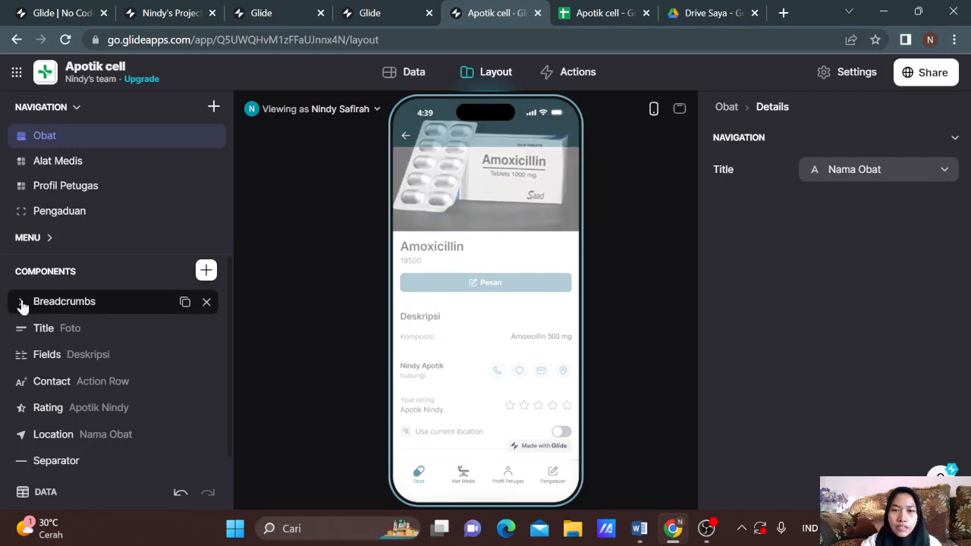
pyautogui.click(406, 138)
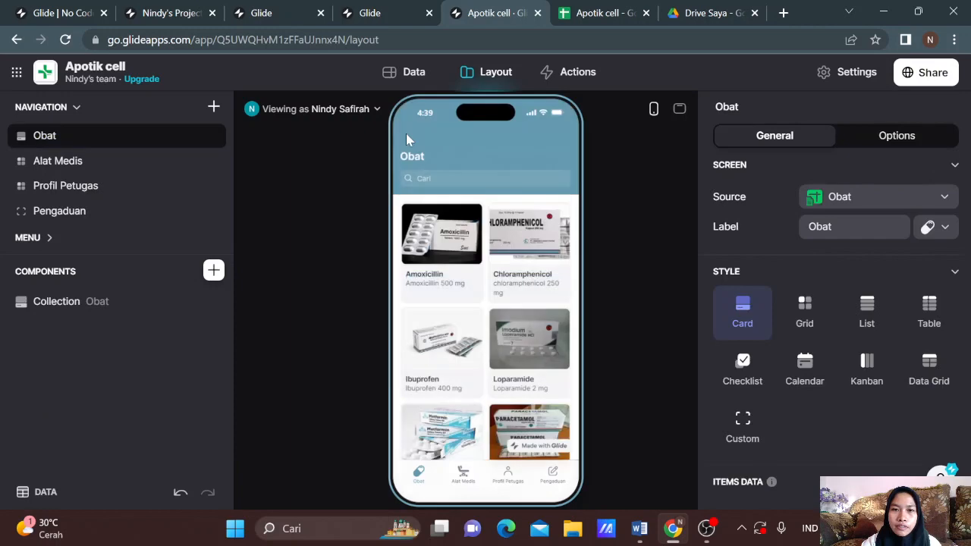
pyautogui.click(436, 262)
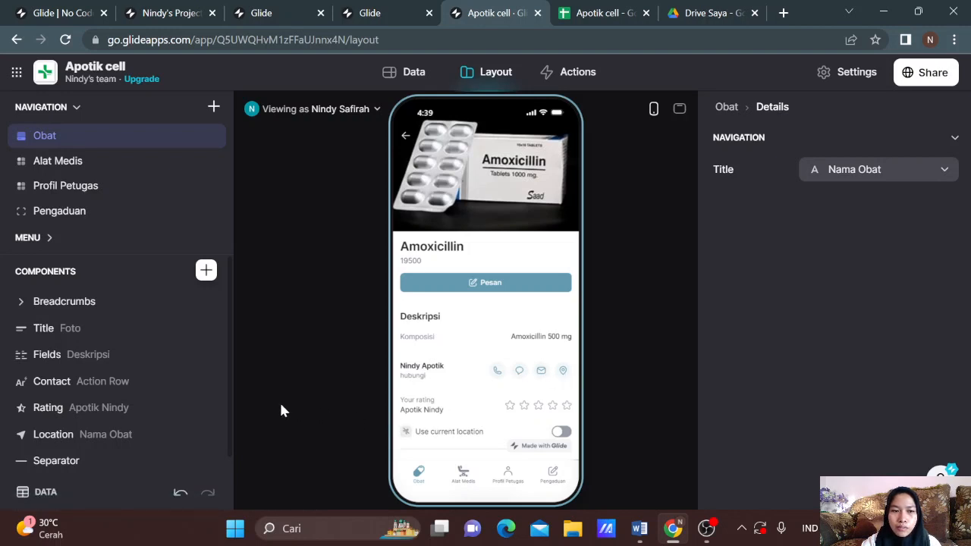
# Step: Rate Amoxicillin two stars, toggle current location on and off blocking Chrome's prompt, then inspect Separator and Title settings
pyautogui.click(510, 407)
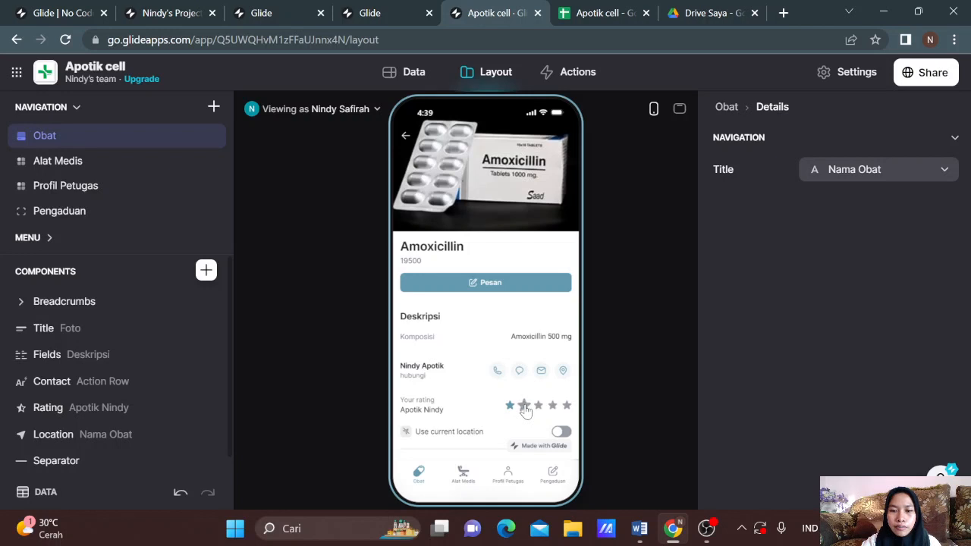
pyautogui.click(524, 407)
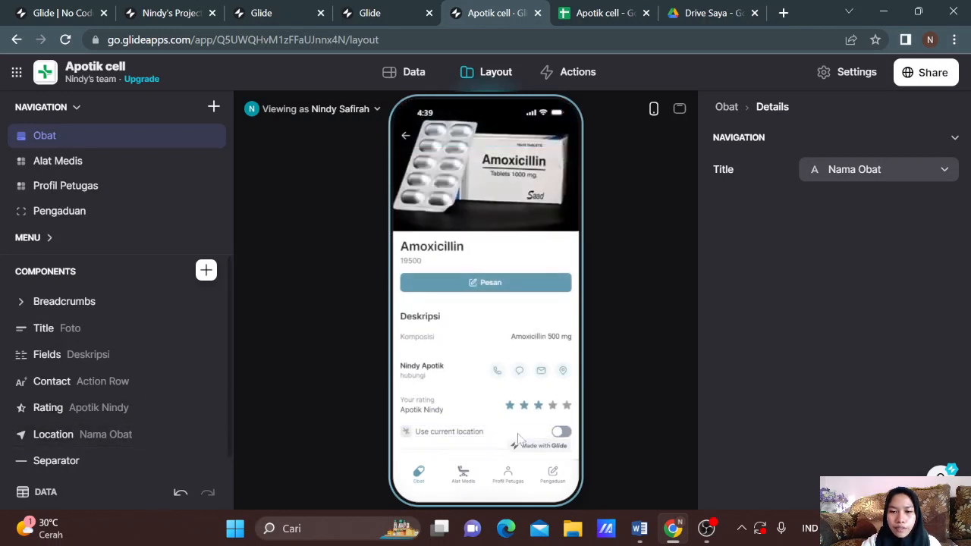
pyautogui.click(560, 433)
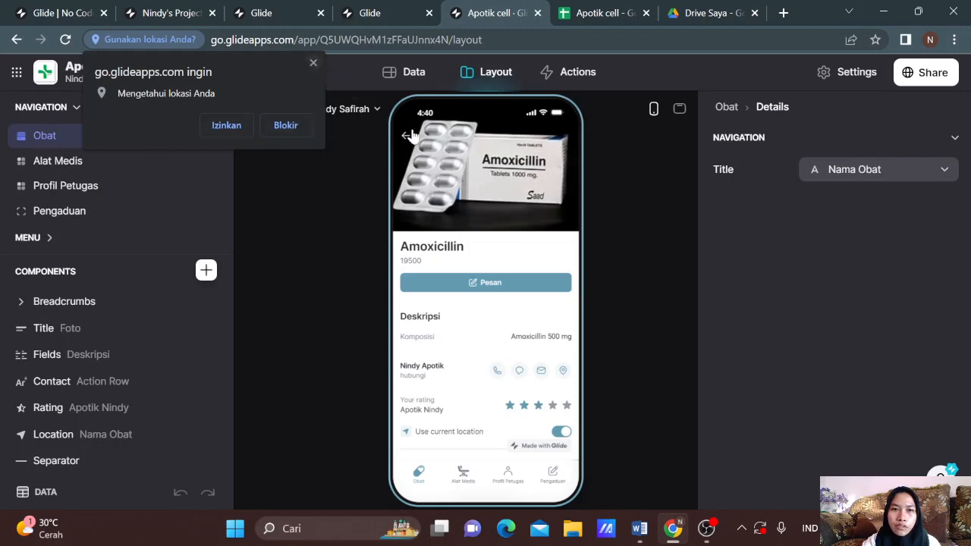
pyautogui.click(313, 63)
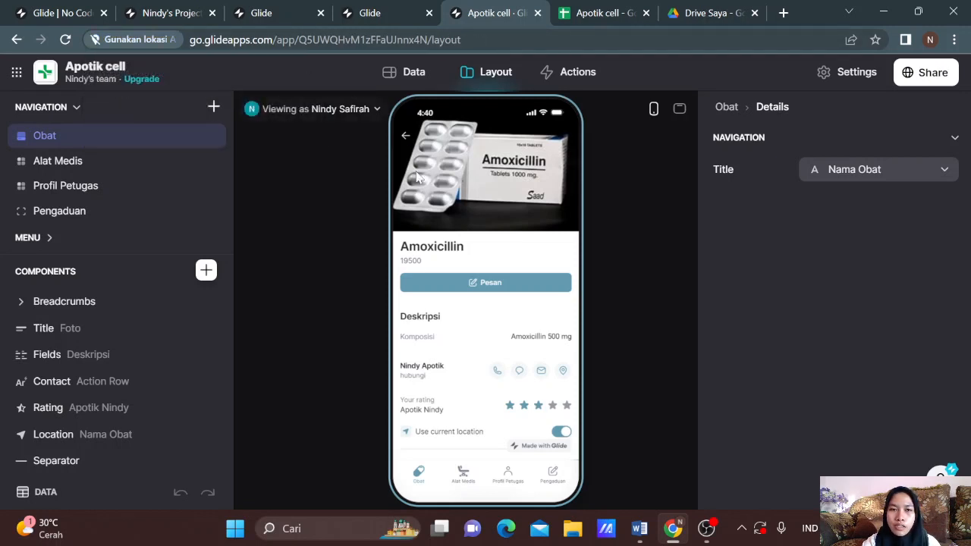
pyautogui.click(559, 432)
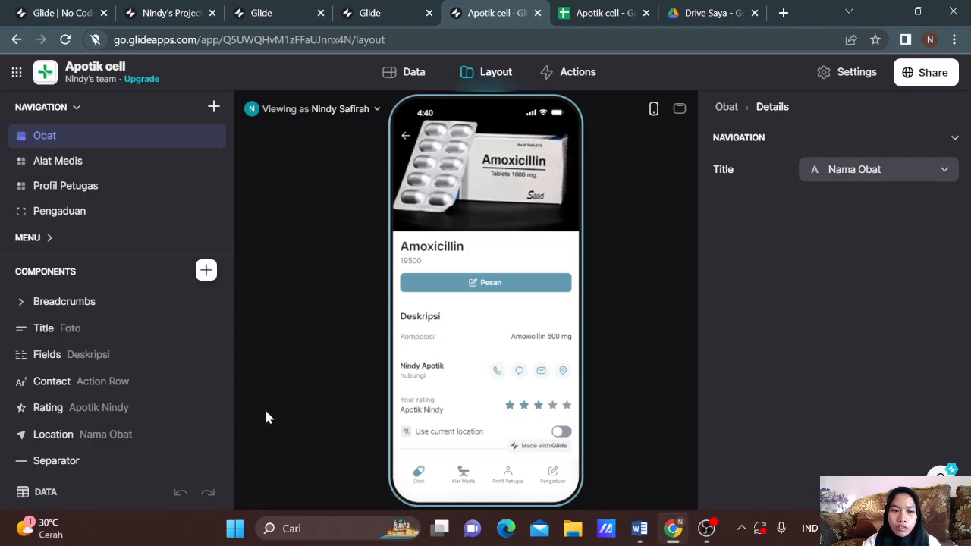
pyautogui.click(109, 468)
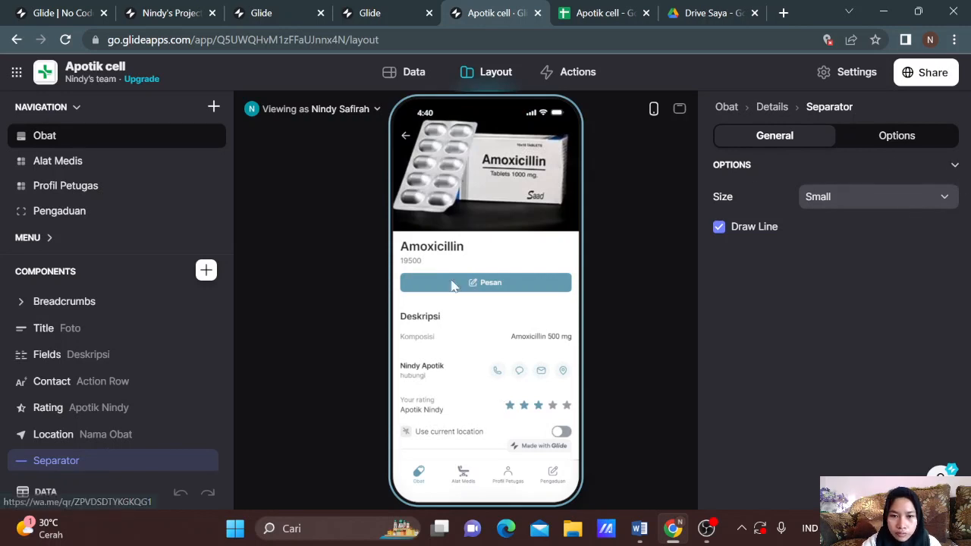
pyautogui.click(138, 343)
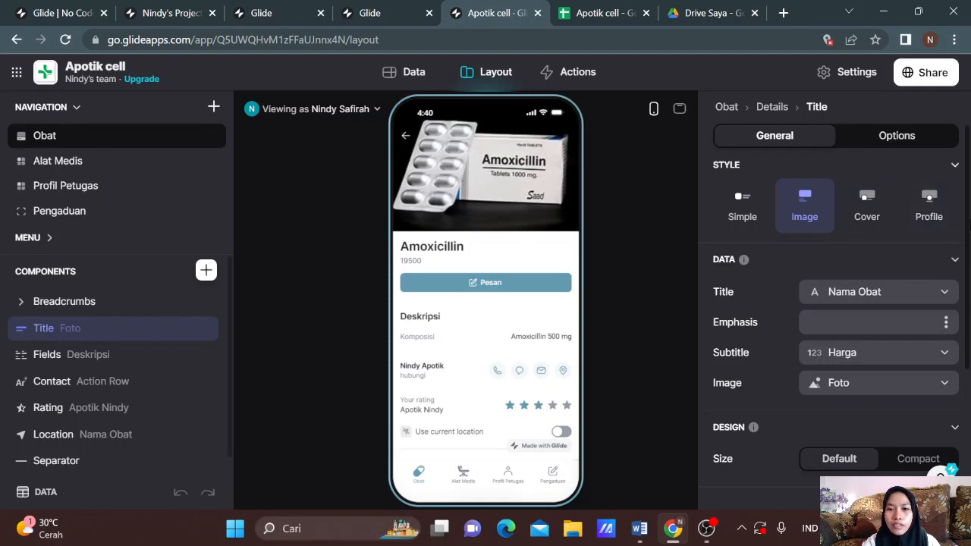
# Step: Add Nama Obat, Harga and Foto fields to Deskripsi, then remove them, leaving only Komposisi
pyautogui.click(103, 357)
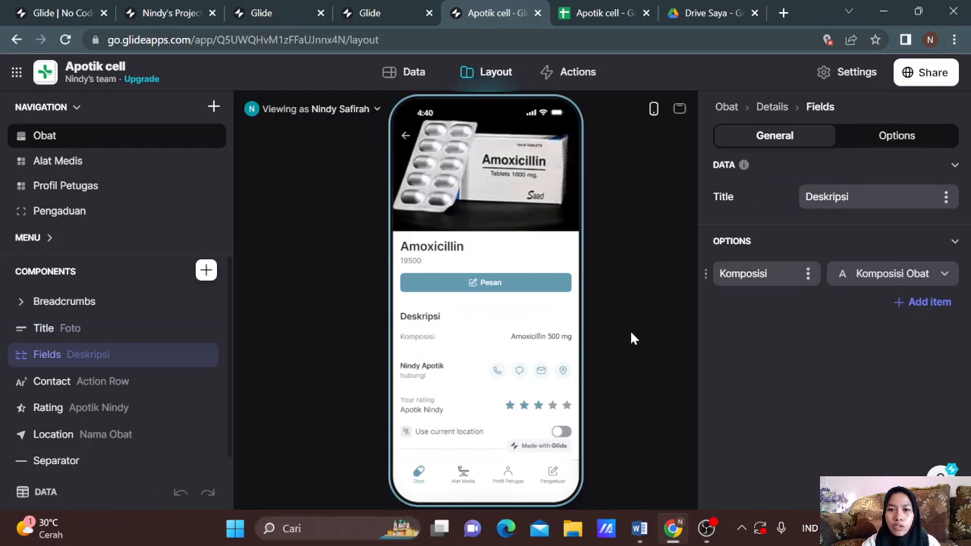
pyautogui.click(927, 303)
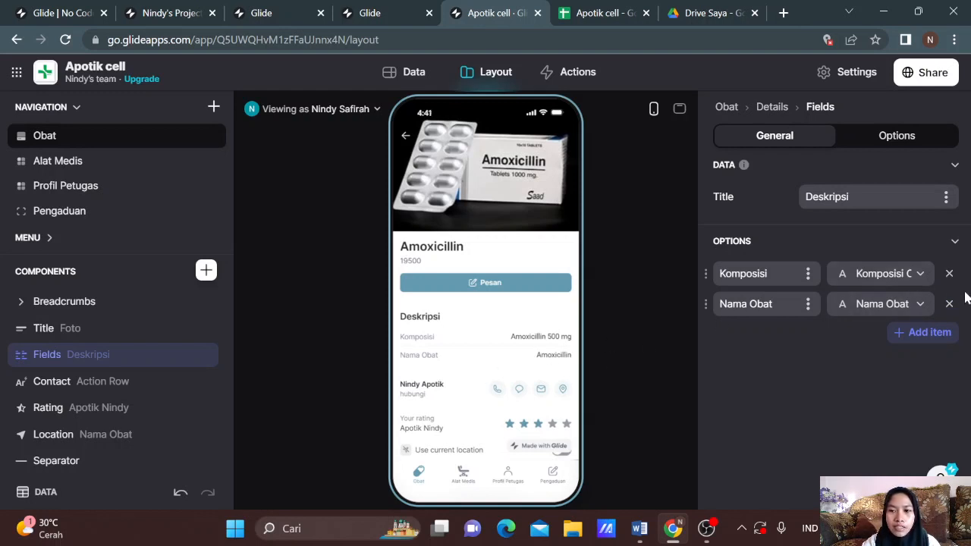
pyautogui.click(922, 334)
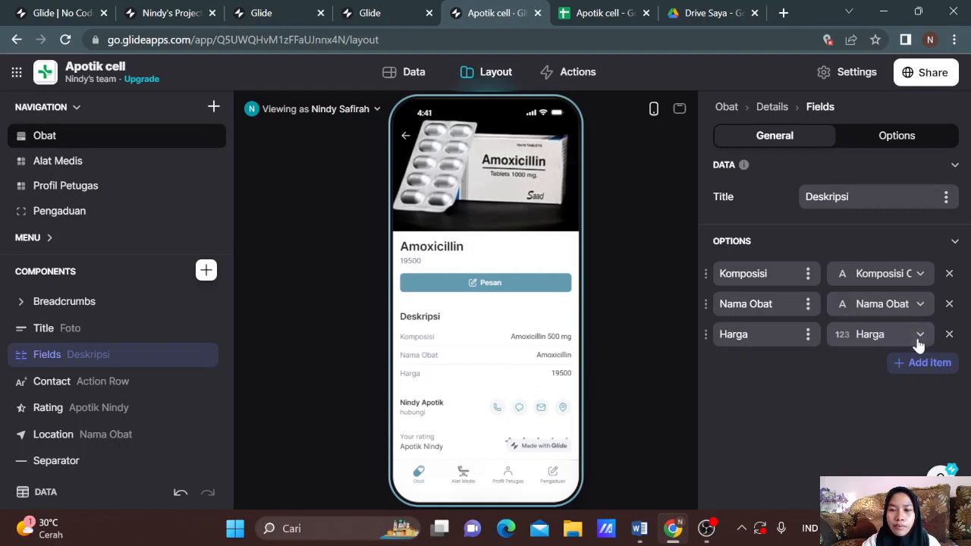
pyautogui.click(911, 364)
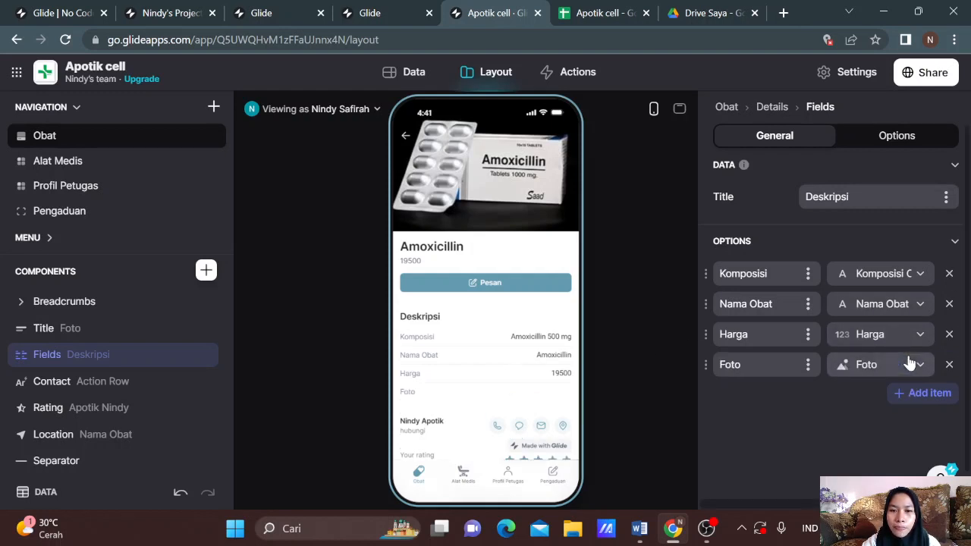
pyautogui.click(949, 364)
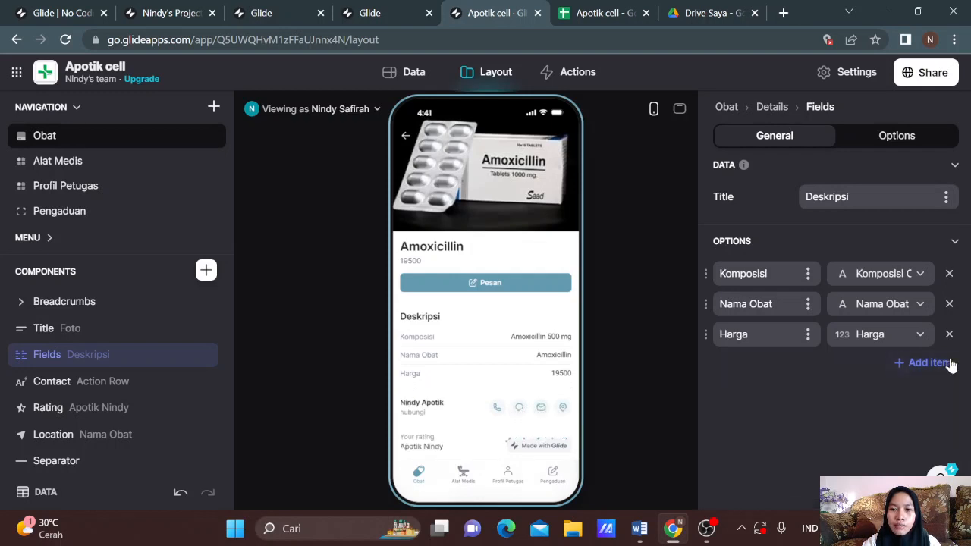
pyautogui.click(949, 336)
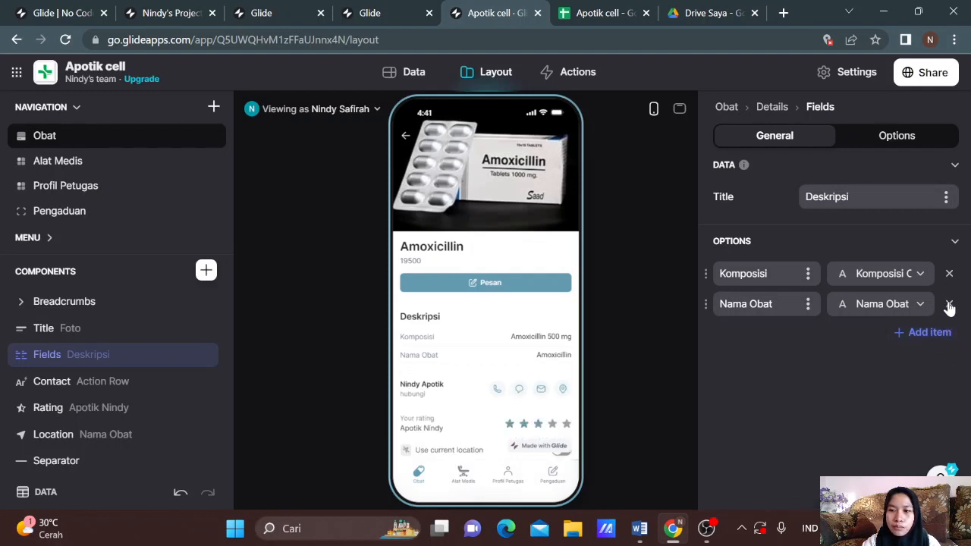
pyautogui.click(949, 304)
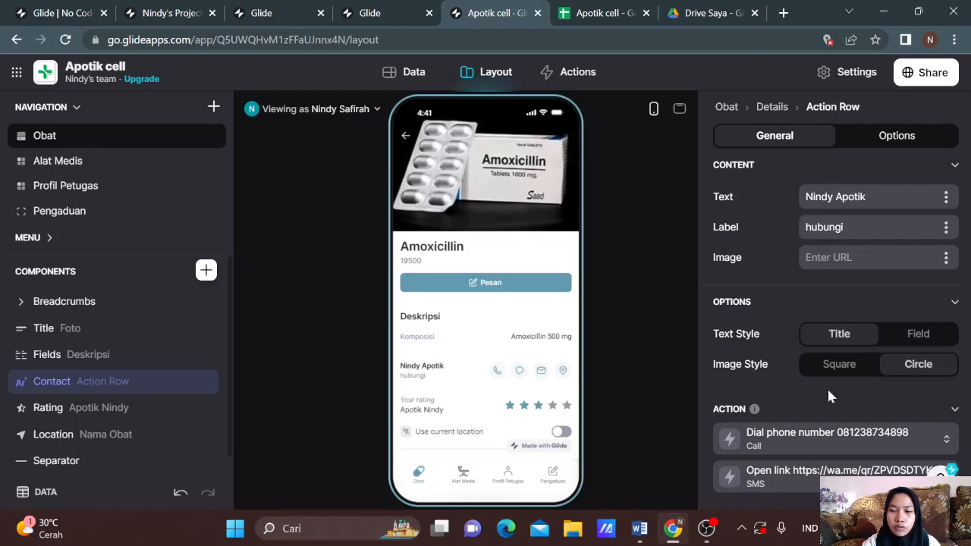
# Step: Inspect the Call and SMS action settings, leaving their action types unchanged
pyautogui.scroll(-2, 827, 387)
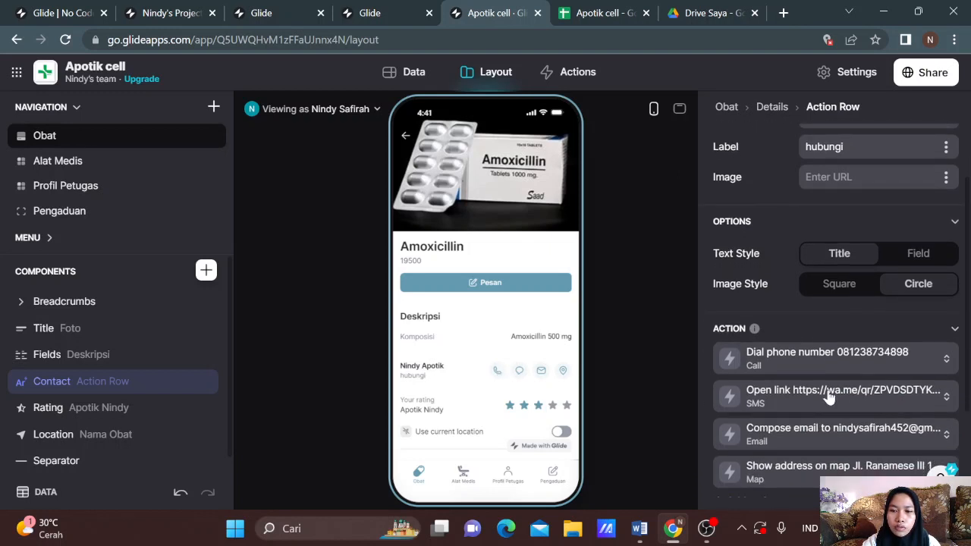
pyautogui.click(823, 354)
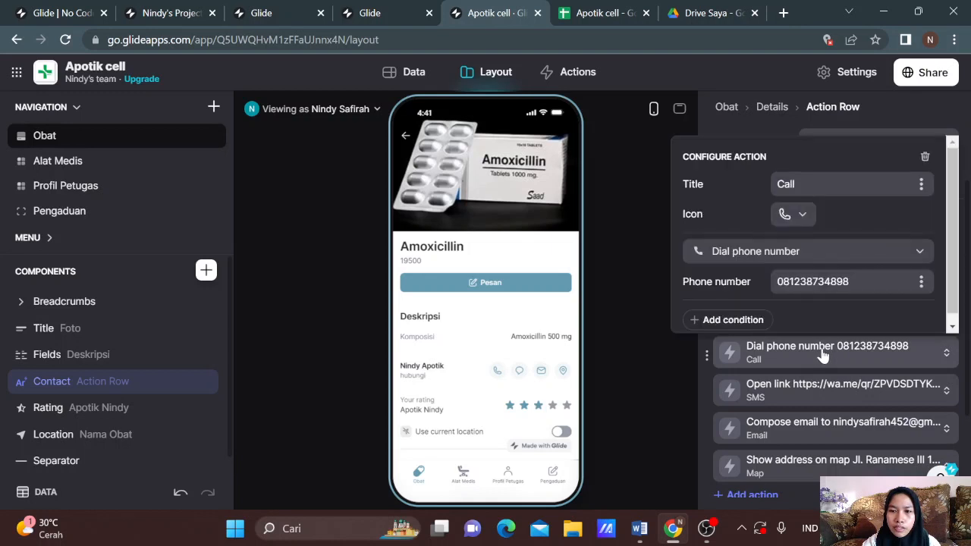
pyautogui.click(827, 257)
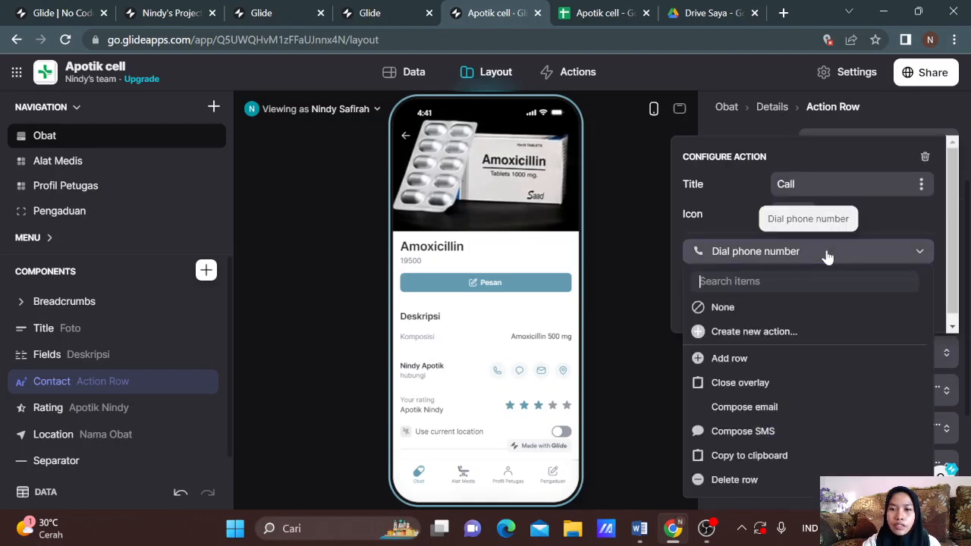
pyautogui.click(826, 257)
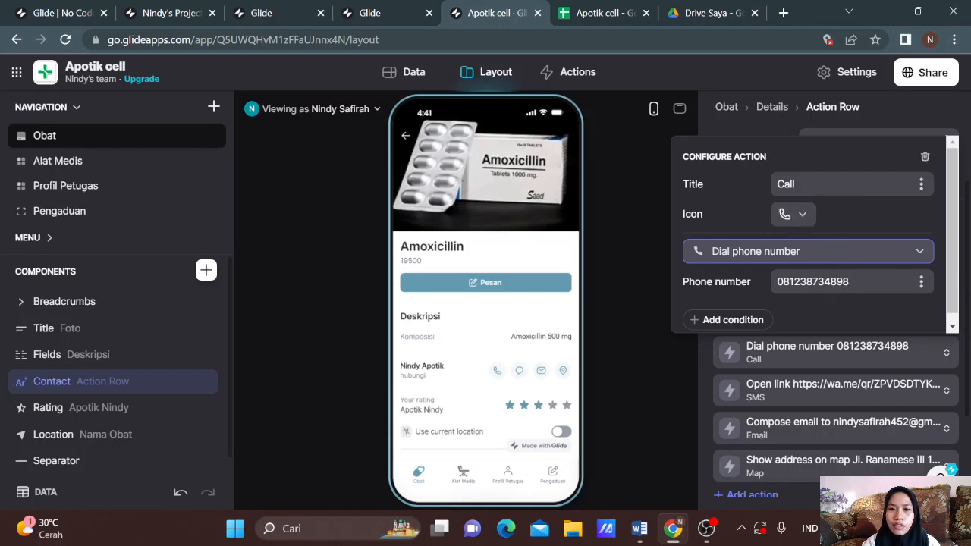
pyautogui.click(775, 388)
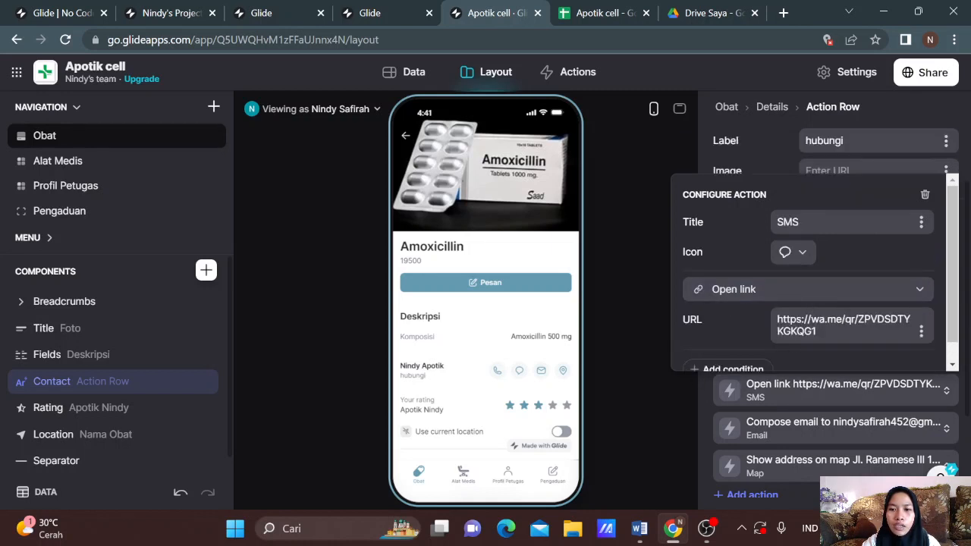
pyautogui.click(760, 296)
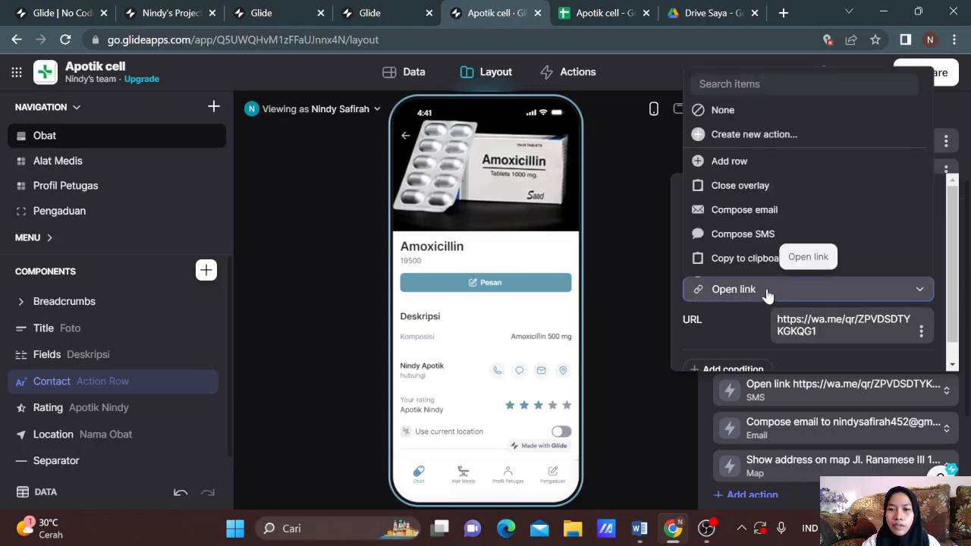
pyautogui.click(774, 298)
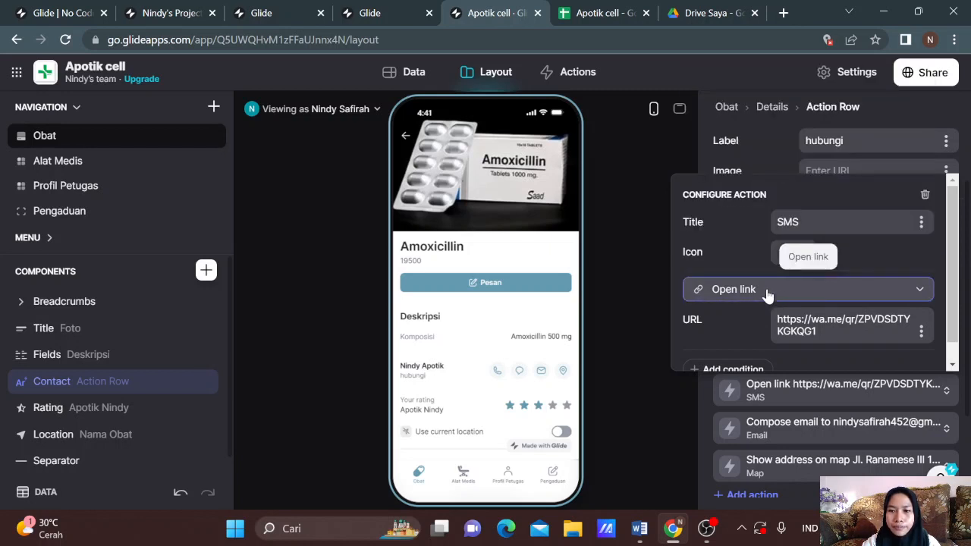
# Step: Inspect the Email and Map actions, keeping Show address on map, then close the action settings
pyautogui.click(775, 437)
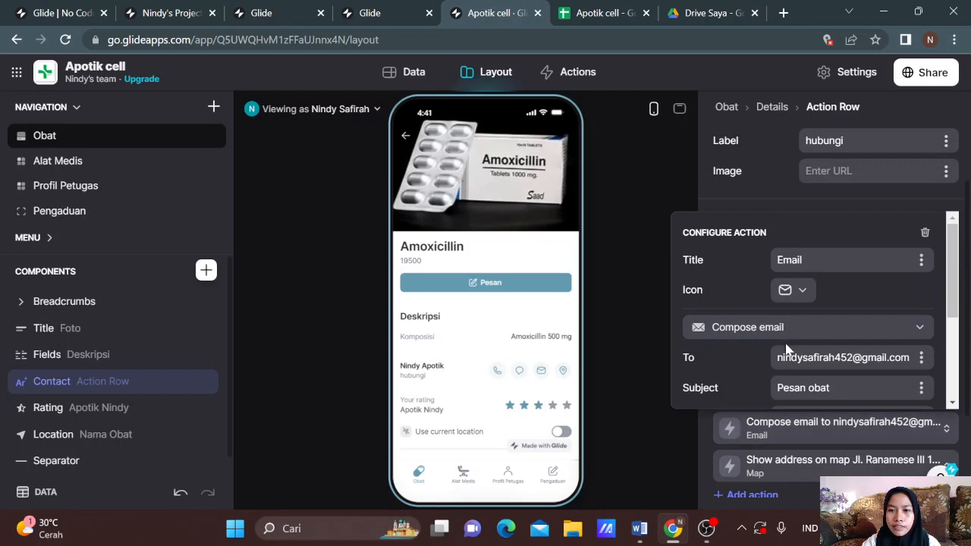
pyautogui.scroll(-1, 786, 348)
pyautogui.scroll(-1, 814, 310)
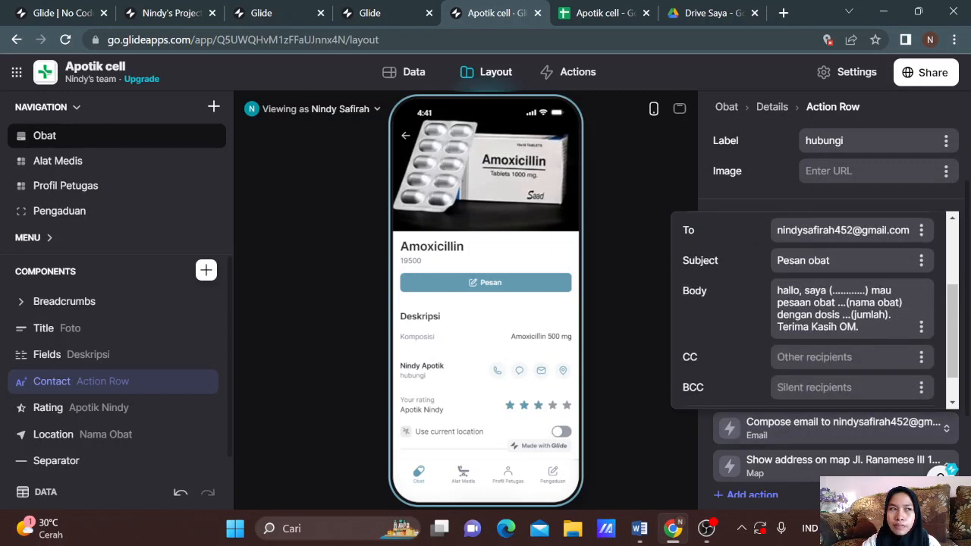
pyautogui.scroll(-1, 817, 325)
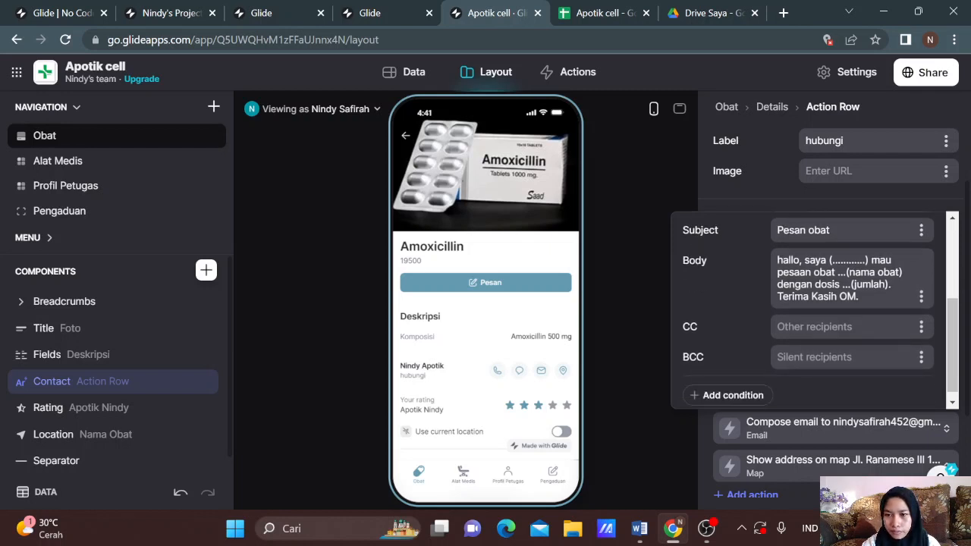
pyautogui.scroll(2, 817, 324)
pyautogui.scroll(2, 811, 319)
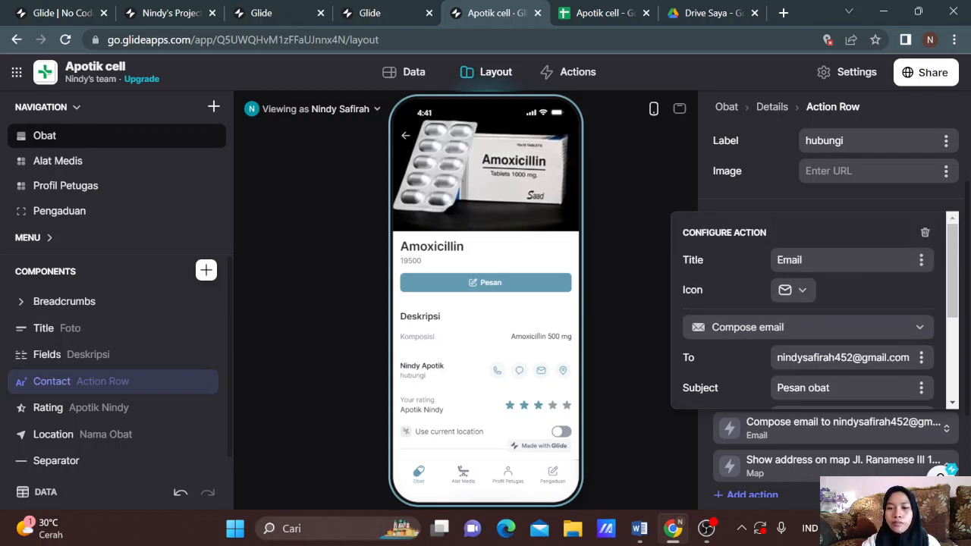
pyautogui.click(778, 465)
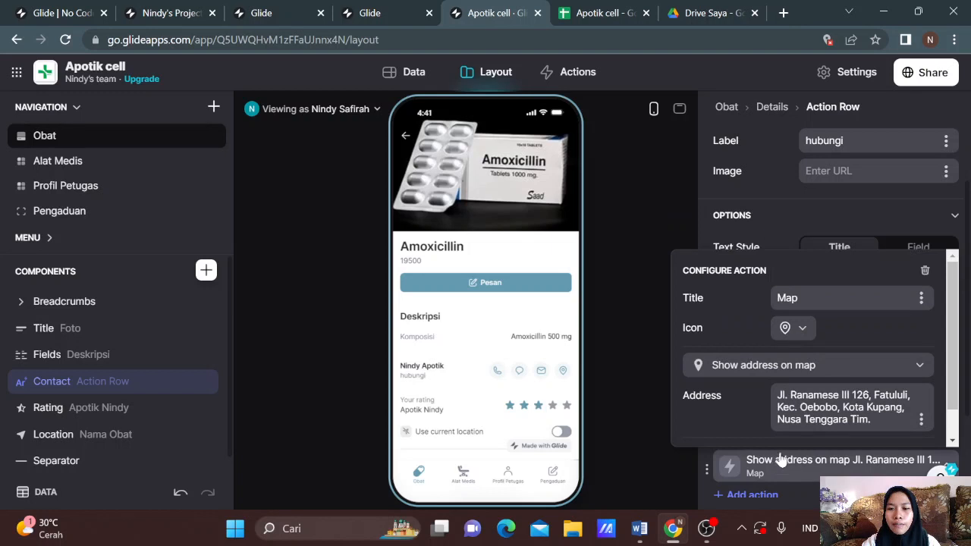
pyautogui.scroll(-1, 812, 367)
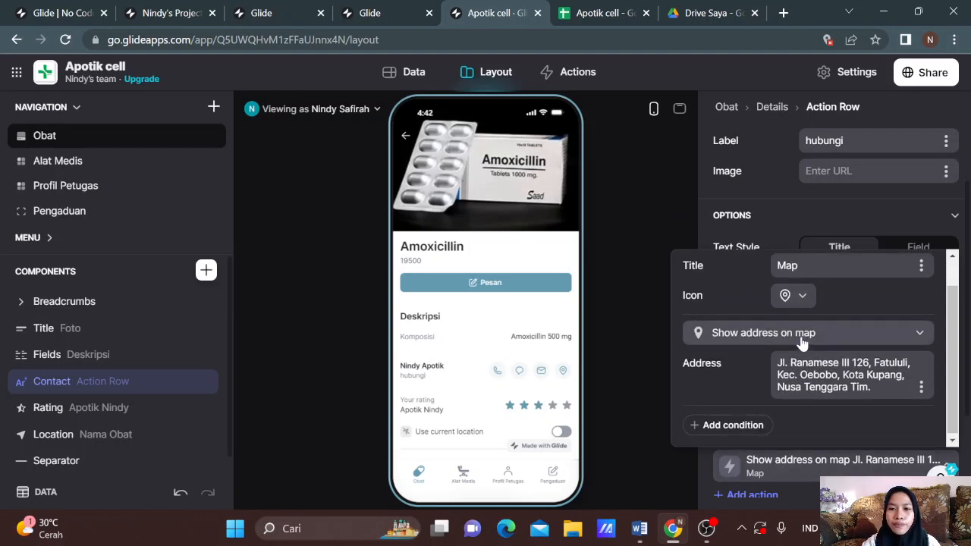
pyautogui.click(802, 338)
pyautogui.click(801, 336)
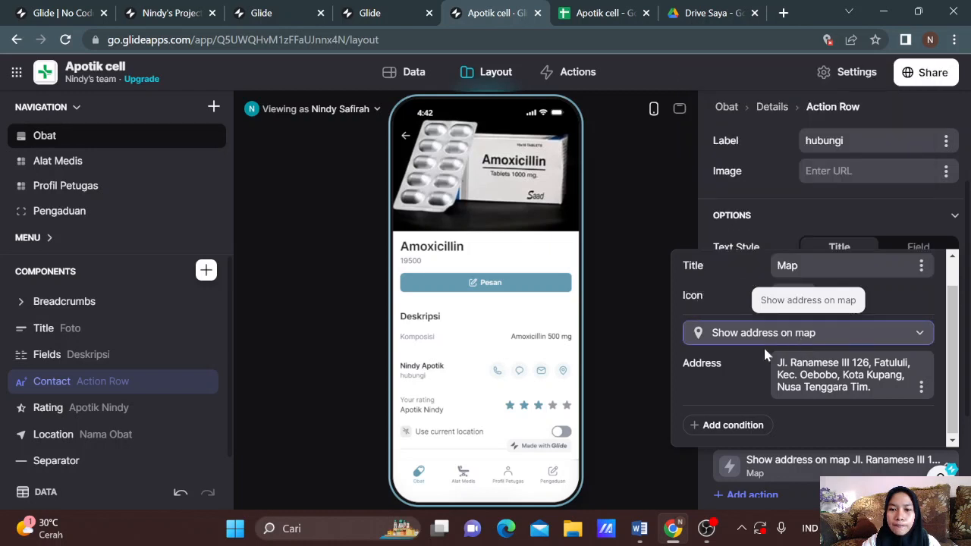
pyautogui.click(648, 432)
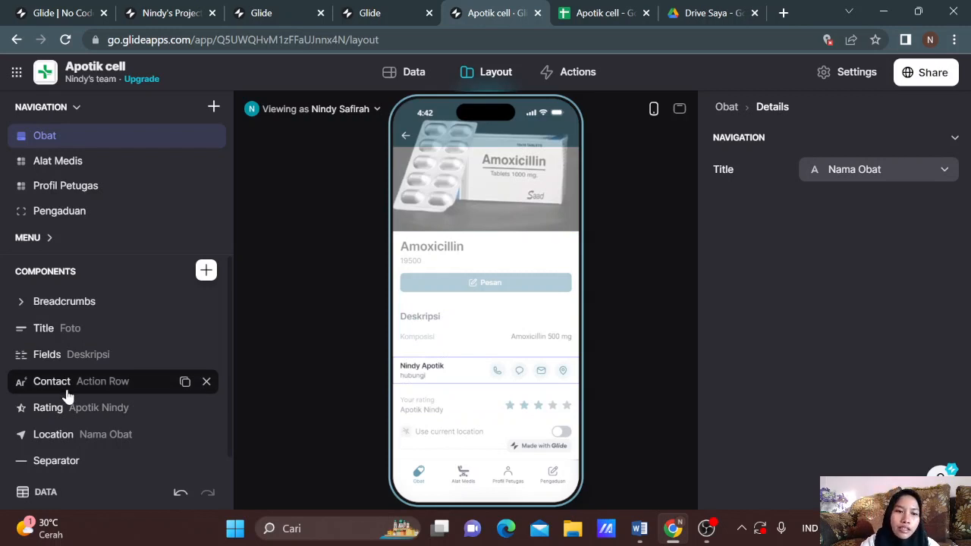
# Step: Test a four-star rating, try Max Rating 3 and 4, and restore it to 5 stars
pyautogui.click(72, 408)
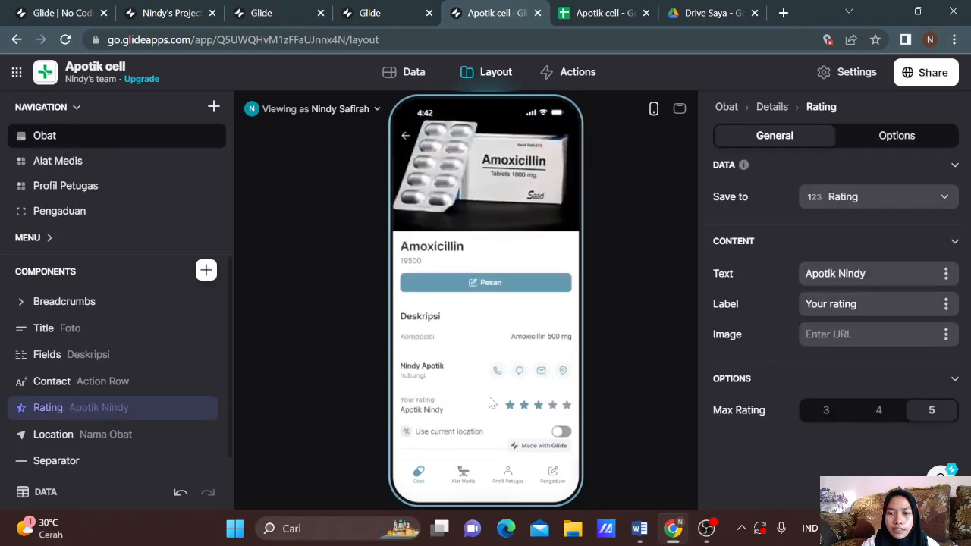
pyautogui.click(555, 408)
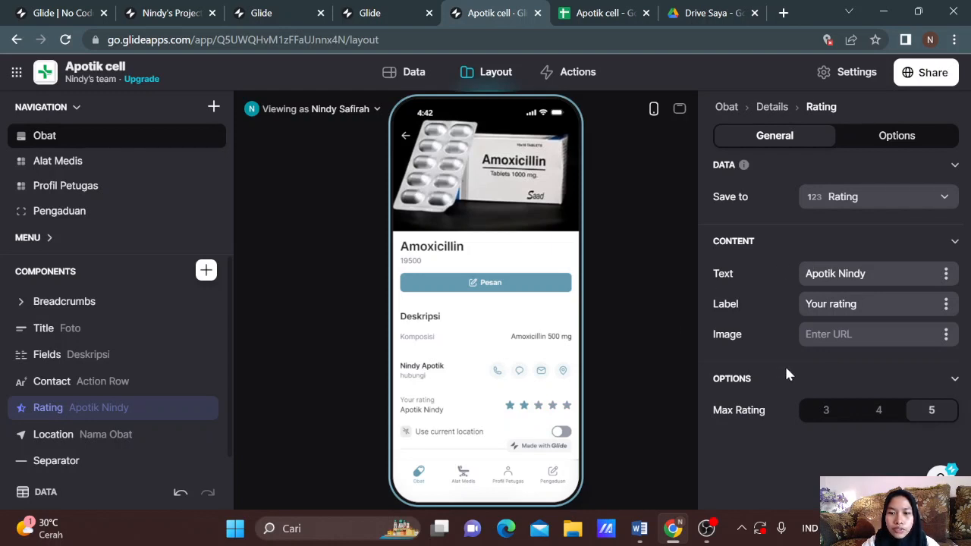
pyautogui.click(828, 409)
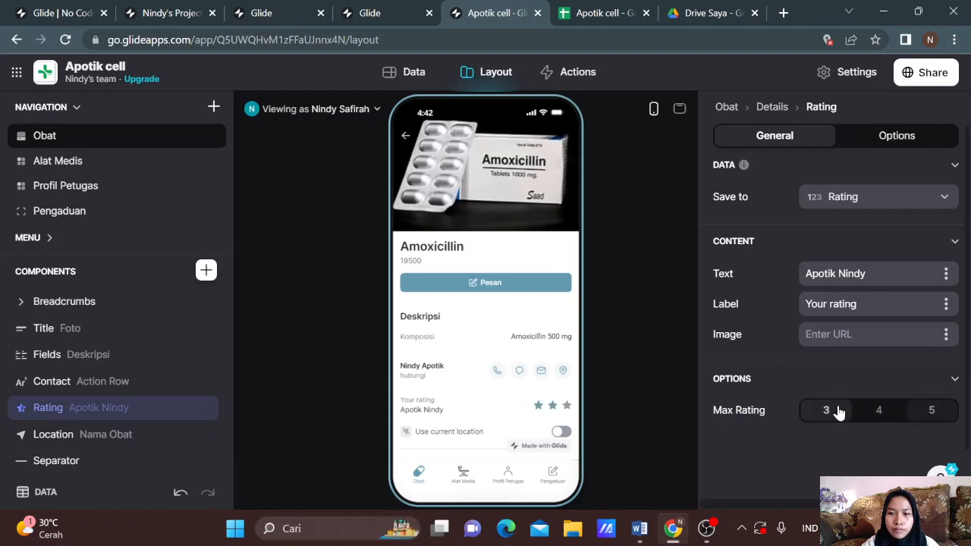
pyautogui.click(871, 412)
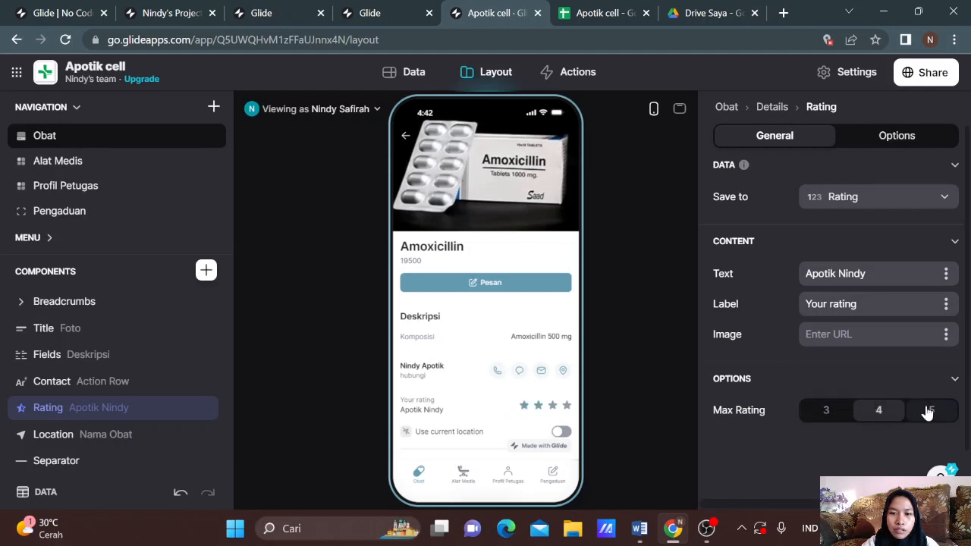
pyautogui.click(926, 409)
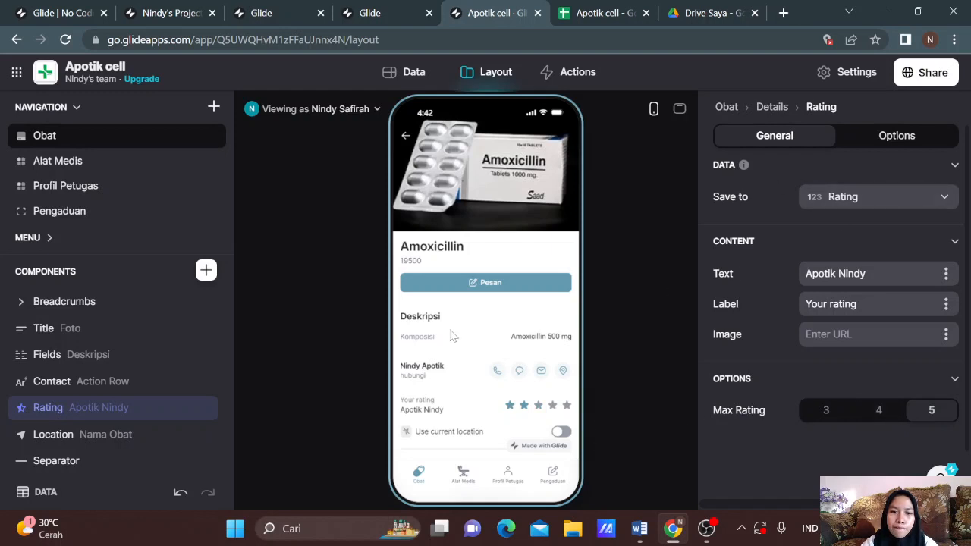
pyautogui.click(90, 437)
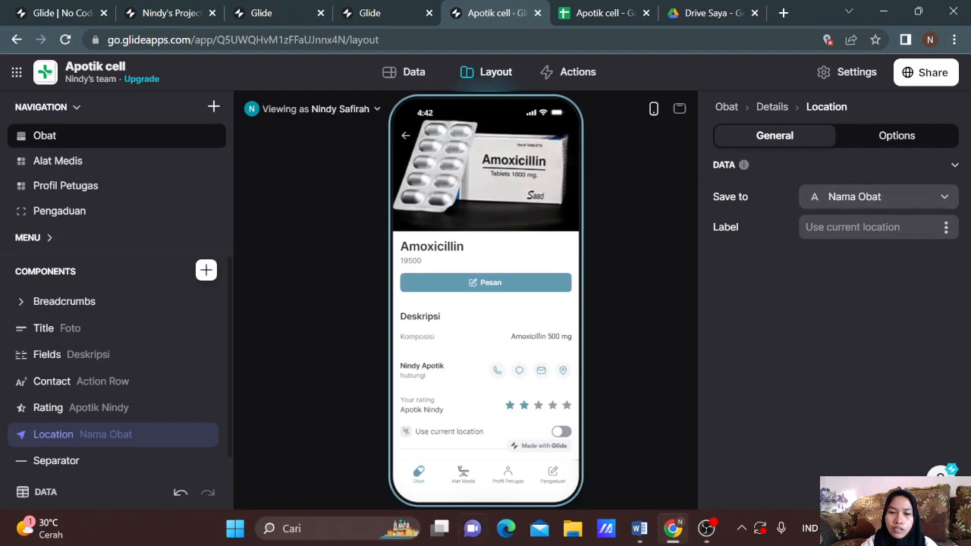
# Step: Toggle current location on and off, check Separator, and return the preview to Obat
pyautogui.click(562, 433)
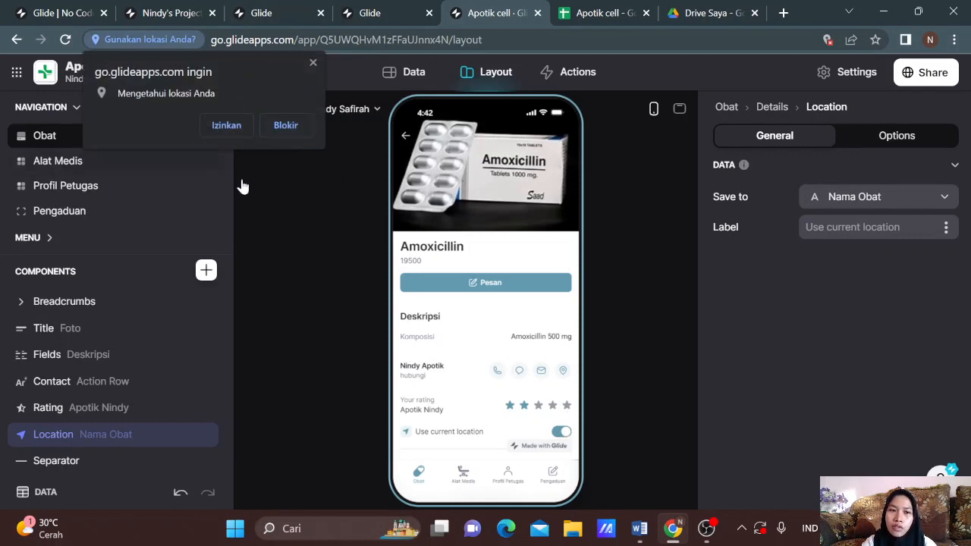
pyautogui.click(562, 432)
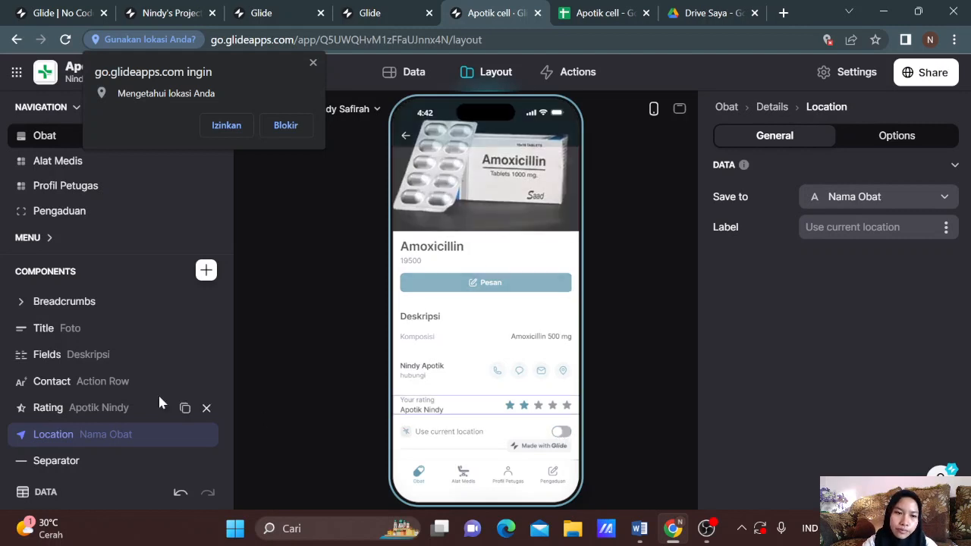
pyautogui.click(88, 462)
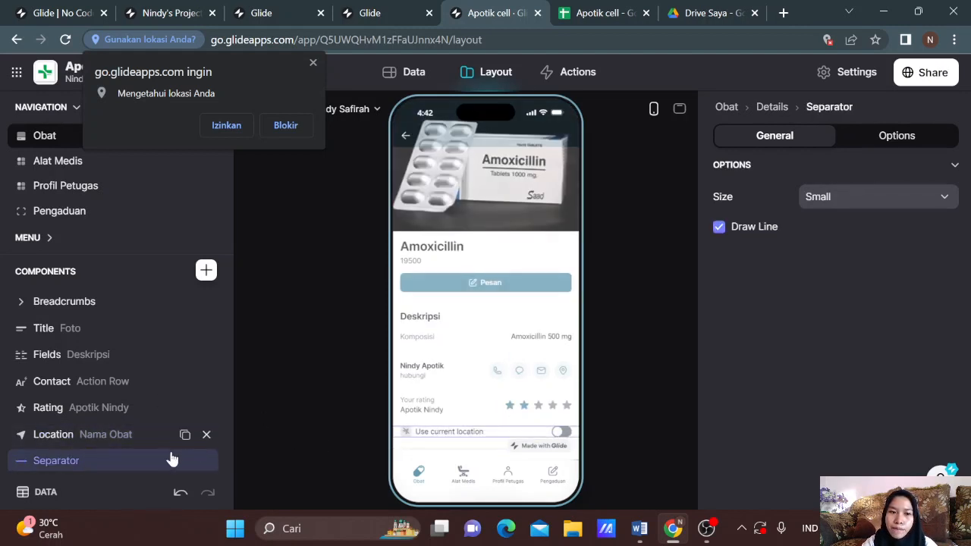
pyautogui.scroll(-1, 114, 467)
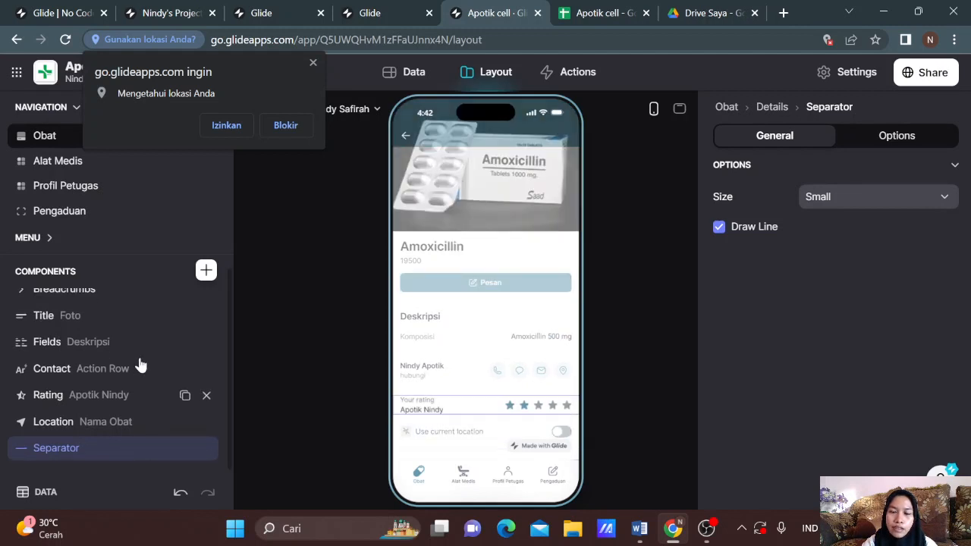
pyautogui.click(406, 138)
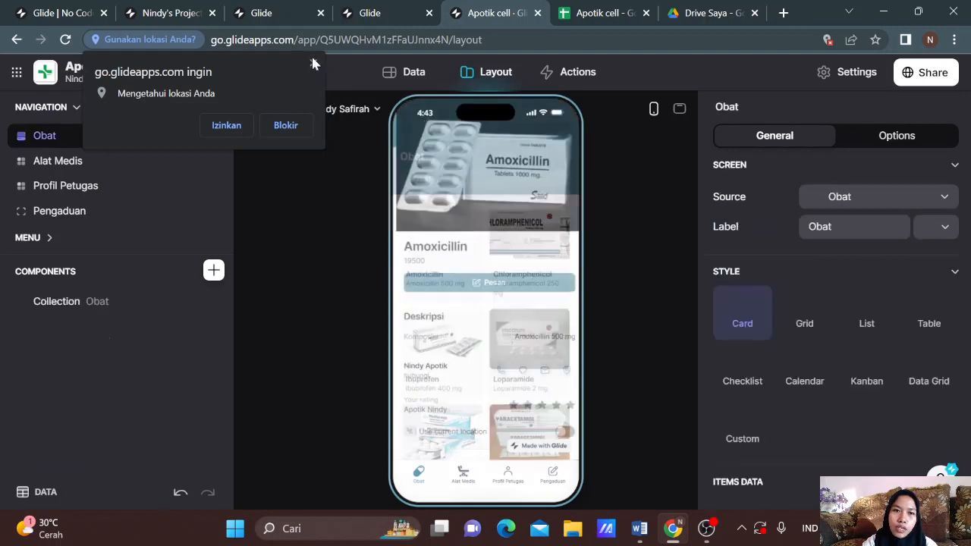
pyautogui.click(313, 63)
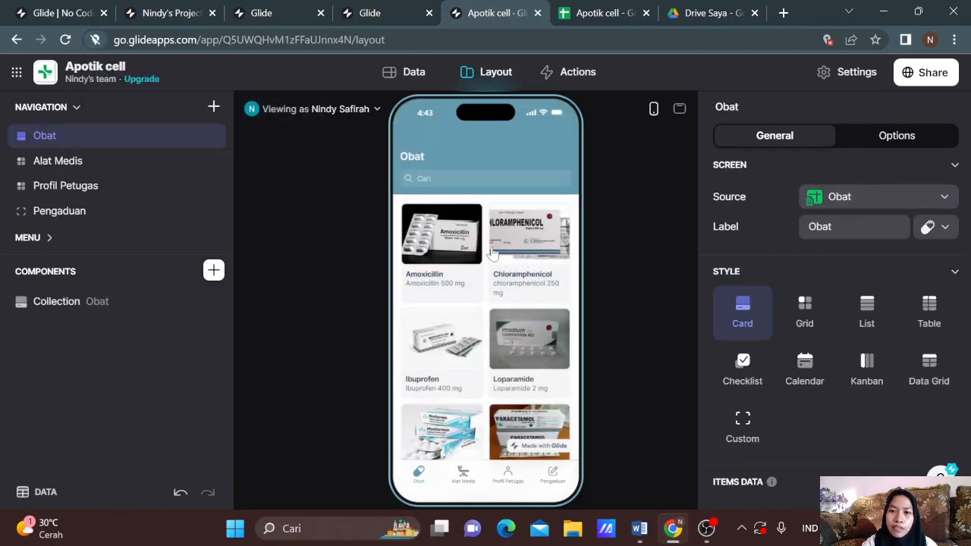
# Step: Copy the published Apotik cell app link and load it in a new browser tab
pyautogui.click(939, 76)
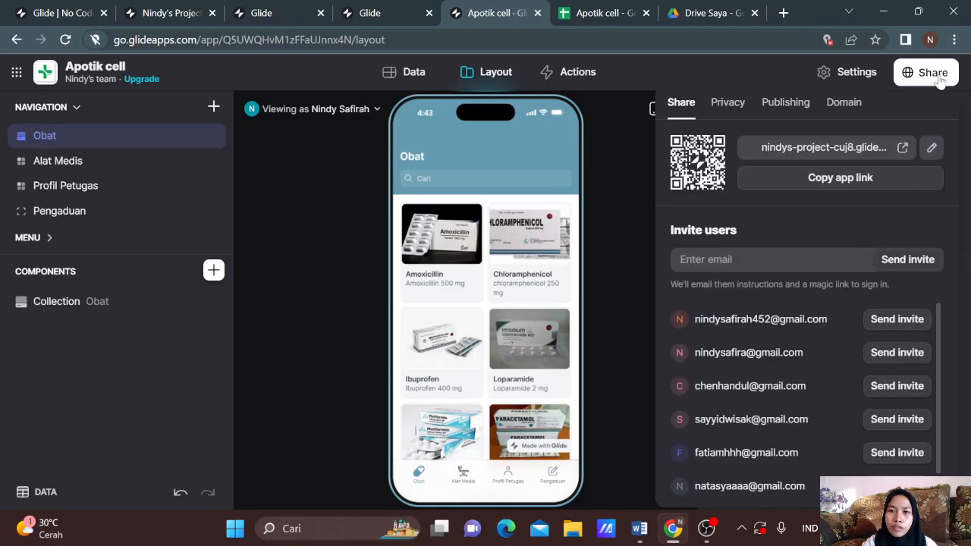
pyautogui.click(775, 186)
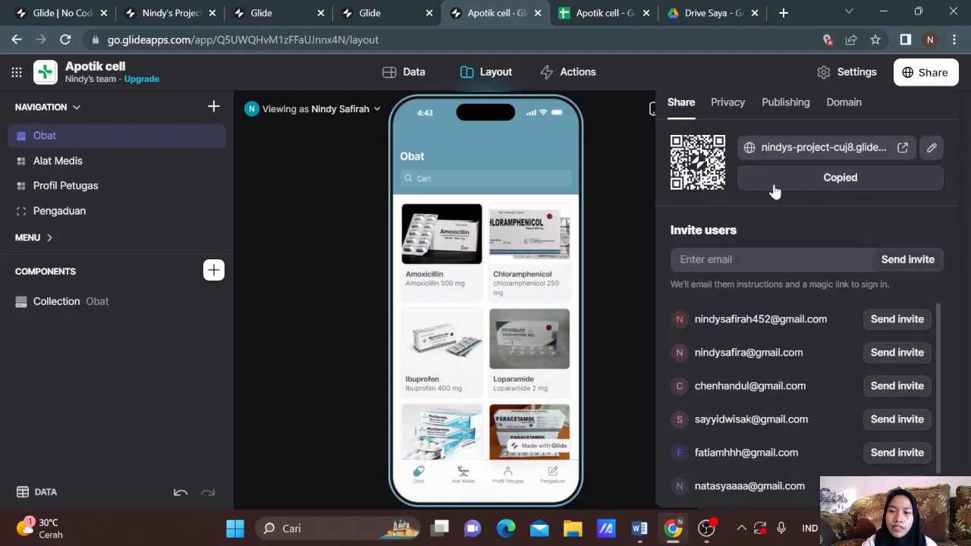
pyautogui.click(784, 13)
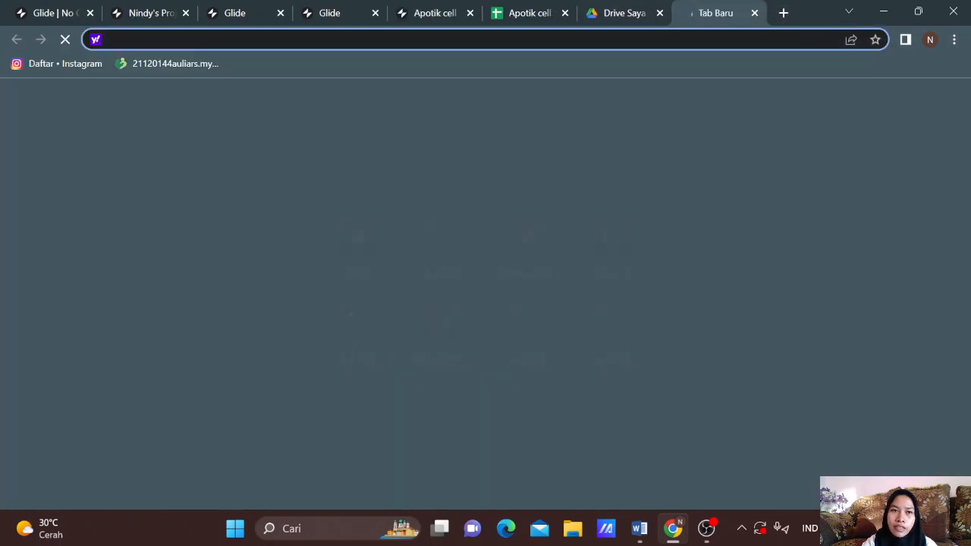
pyautogui.hotkey('ctrl', 'v')
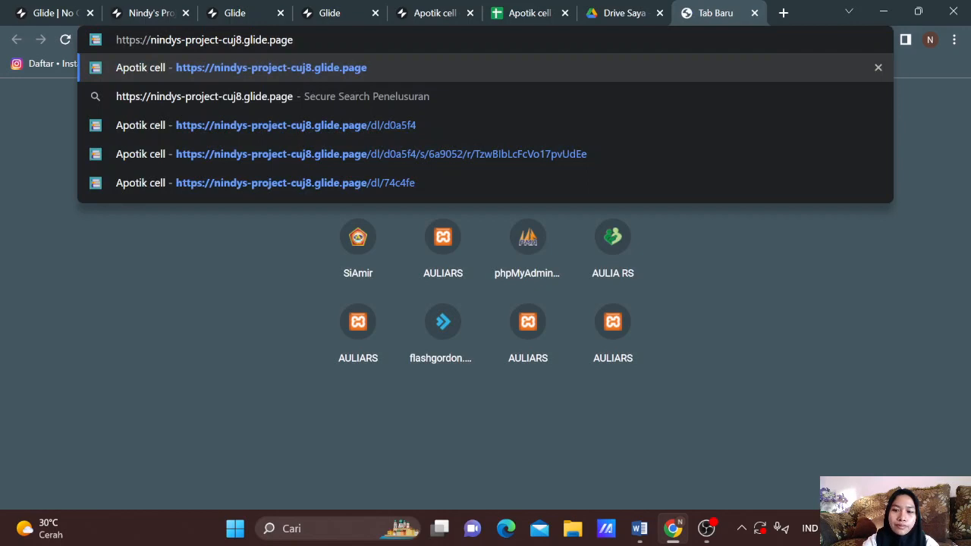
pyautogui.press('Return')
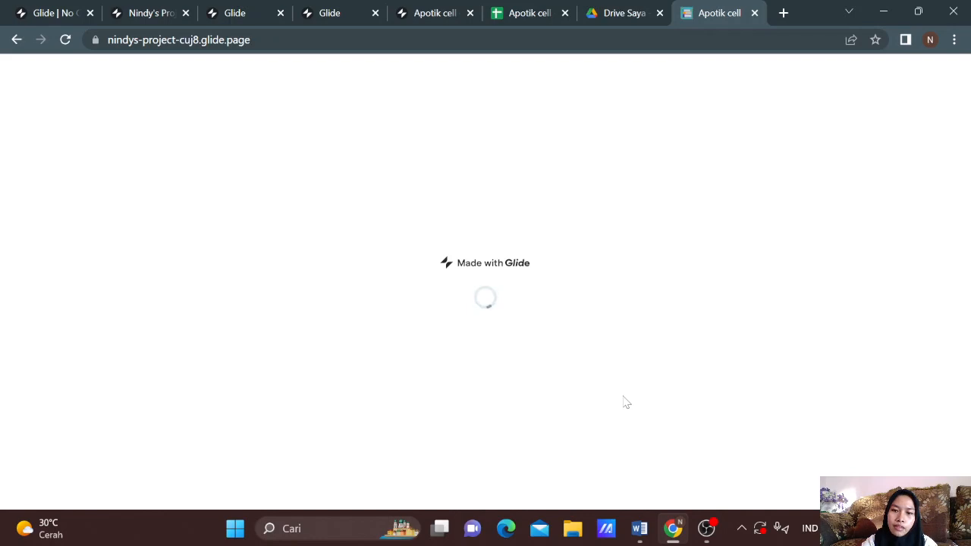
# Step: Open Amoxicillin in the published app, try its Pesan order button, and close the WhatsApp tab
pyautogui.moveTo(704, 525)
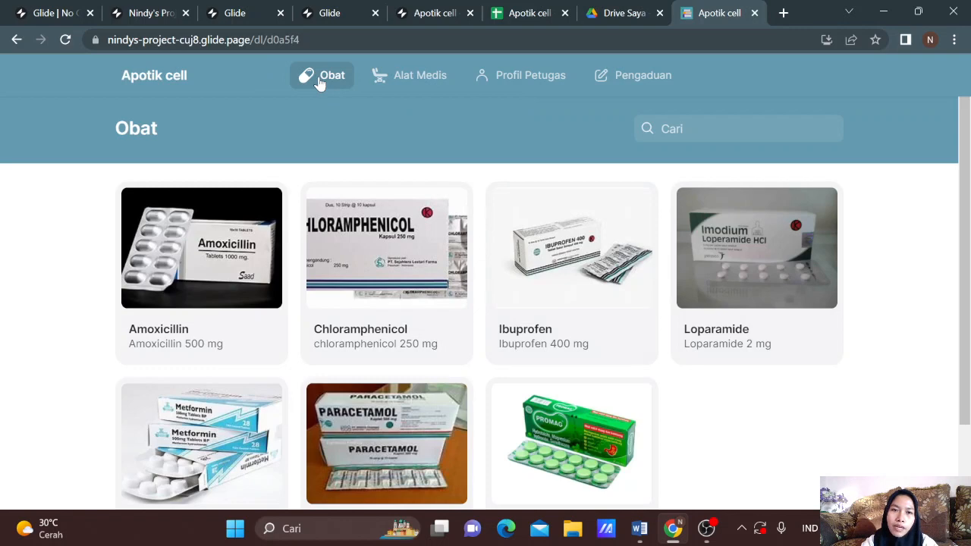
pyautogui.click(204, 224)
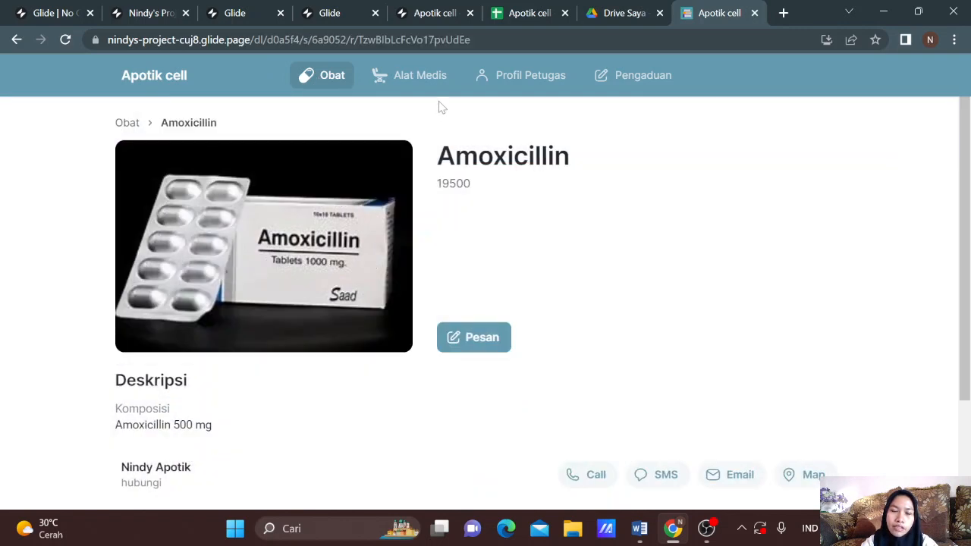
pyautogui.click(486, 336)
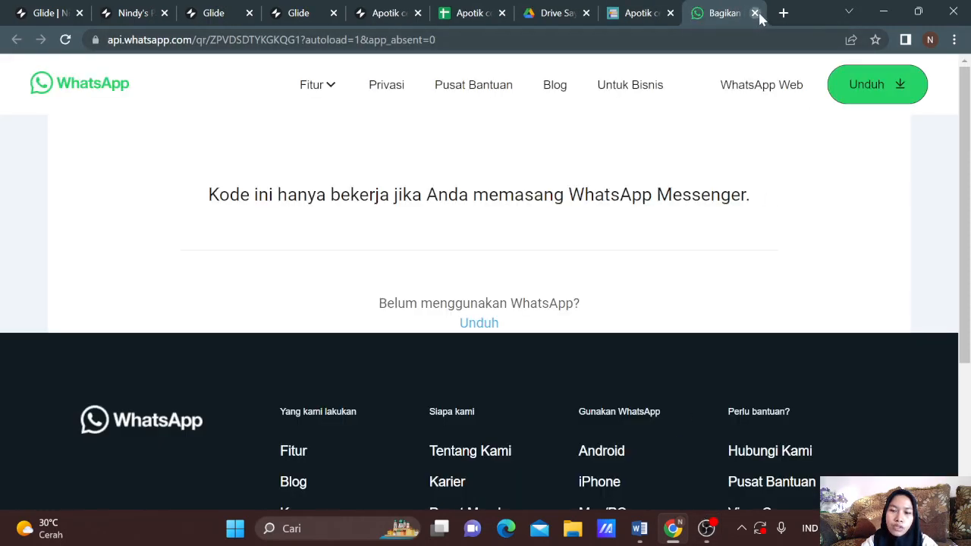
pyautogui.click(755, 12)
pyautogui.click(706, 528)
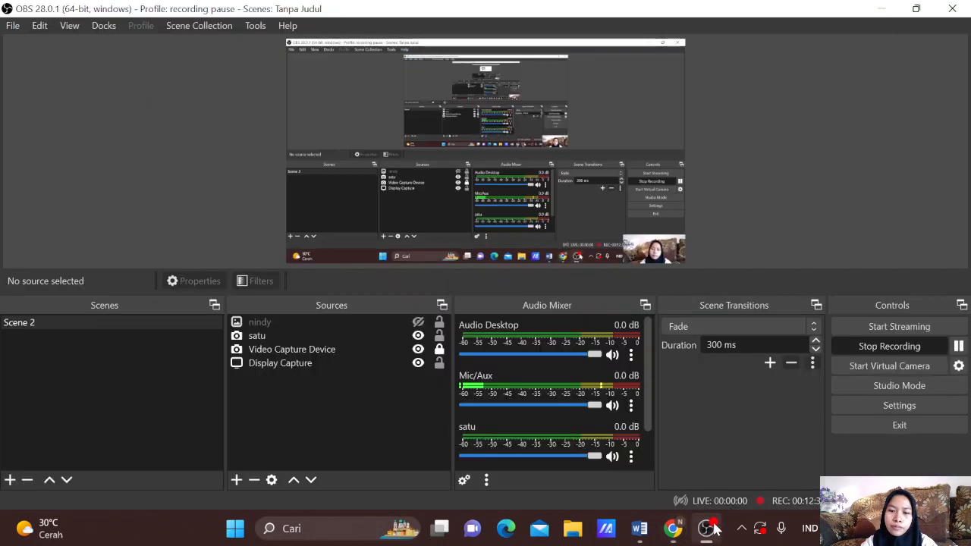
pyautogui.click(958, 346)
pyautogui.click(672, 528)
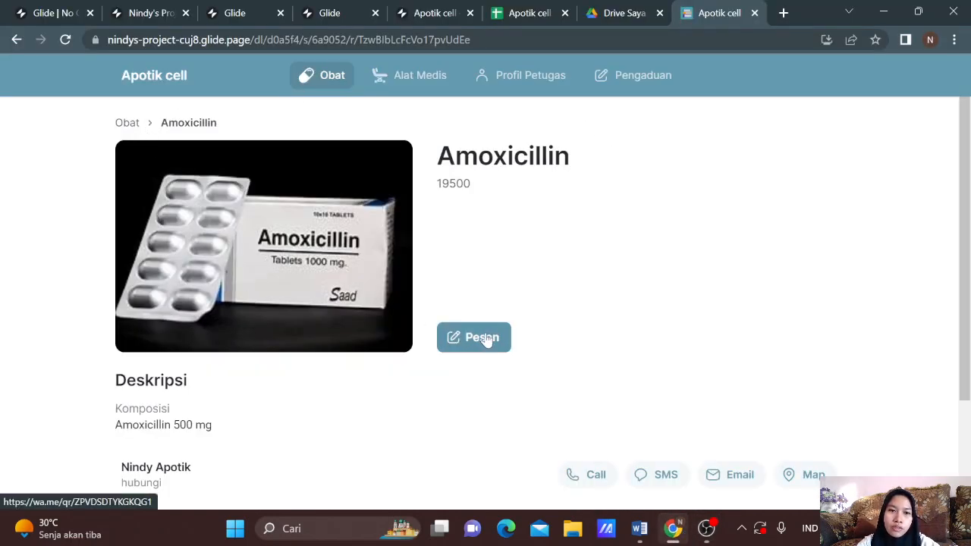
# Step: Try the Amoxicillin page's Call and SMS actions, closing the pages they open
pyautogui.scroll(-1, 485, 338)
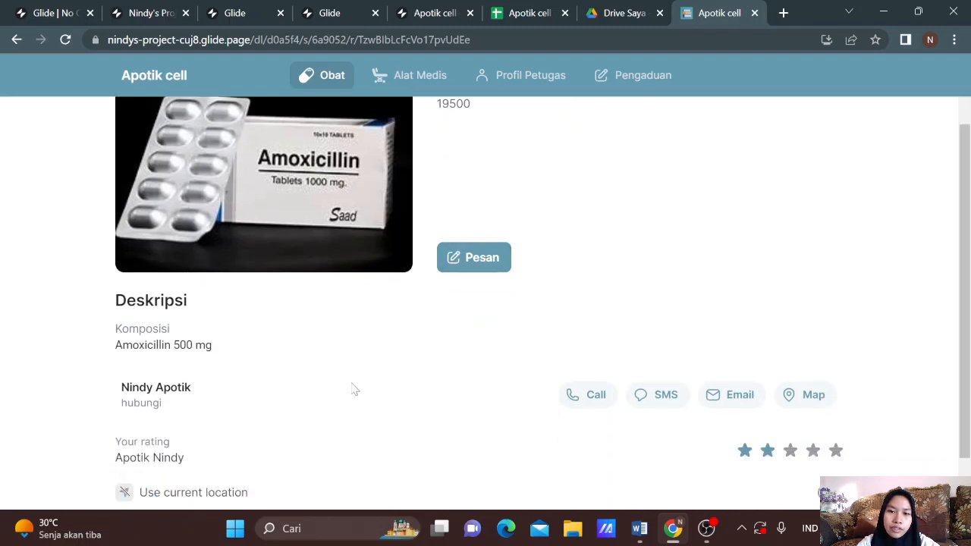
pyautogui.scroll(-1, 384, 395)
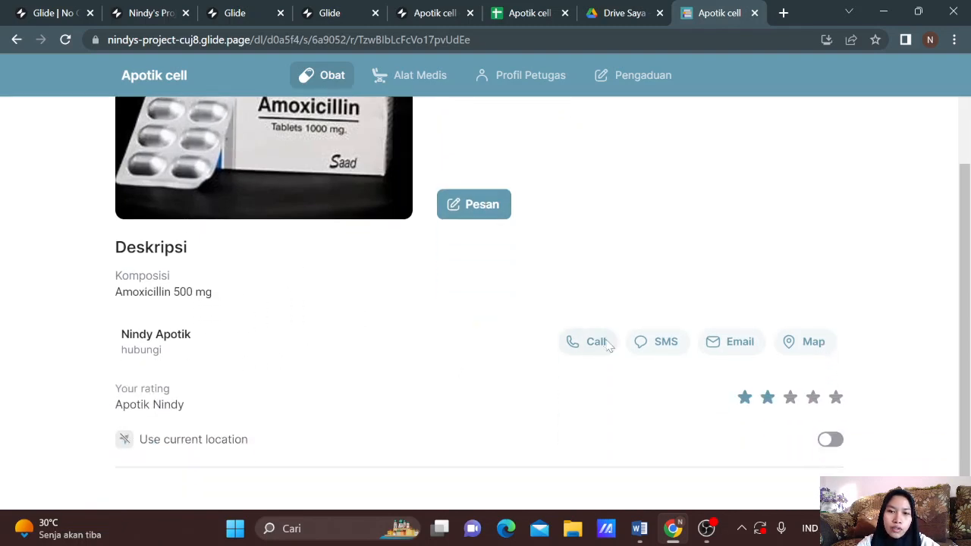
pyautogui.click(596, 342)
pyautogui.click(673, 170)
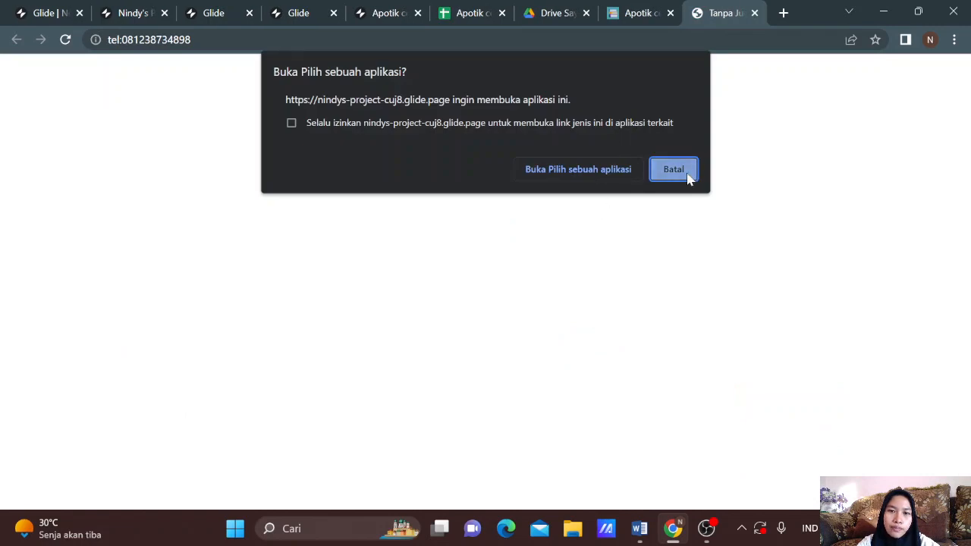
pyautogui.click(754, 13)
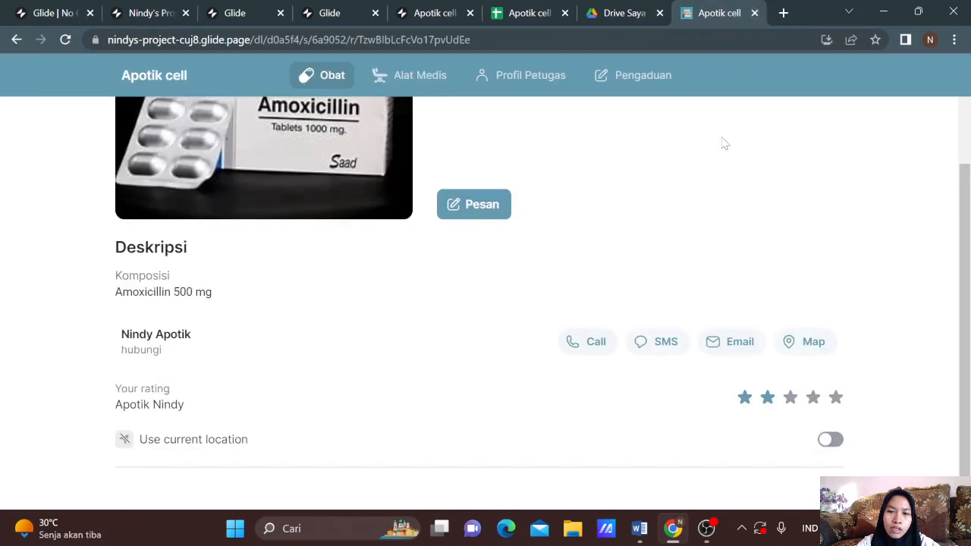
pyautogui.click(657, 349)
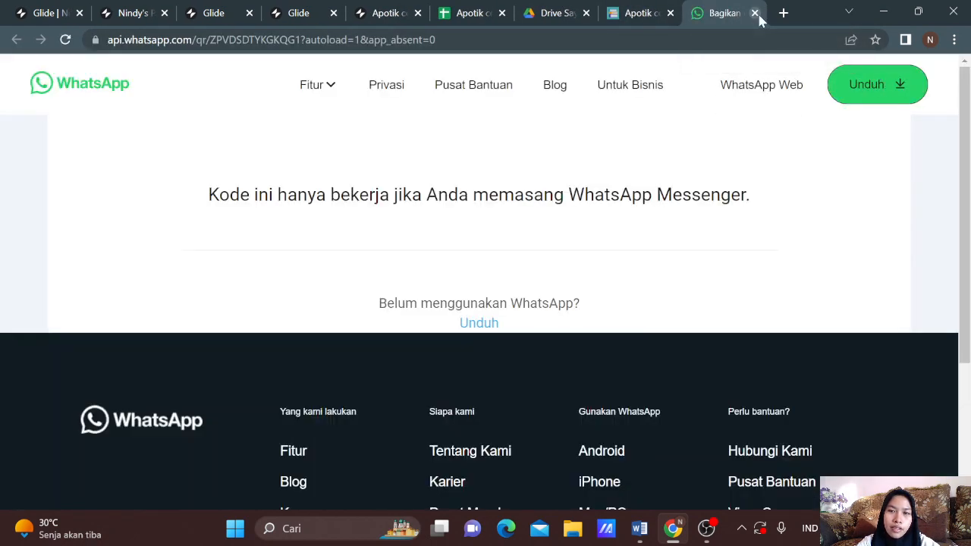
pyautogui.click(754, 13)
# Step: Try the Email action, dismissing the Mail app's add-account prompt and closing Mail
pyautogui.click(754, 341)
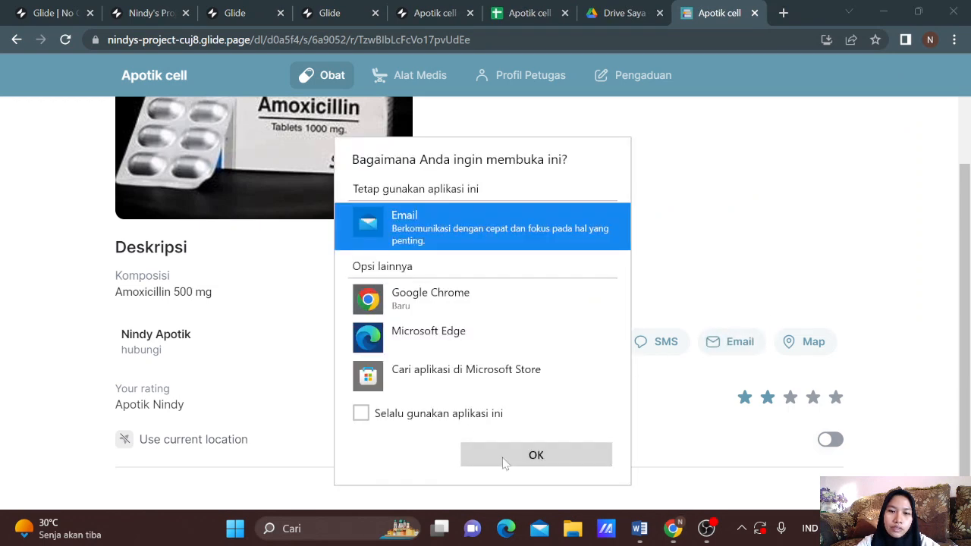
pyautogui.click(522, 455)
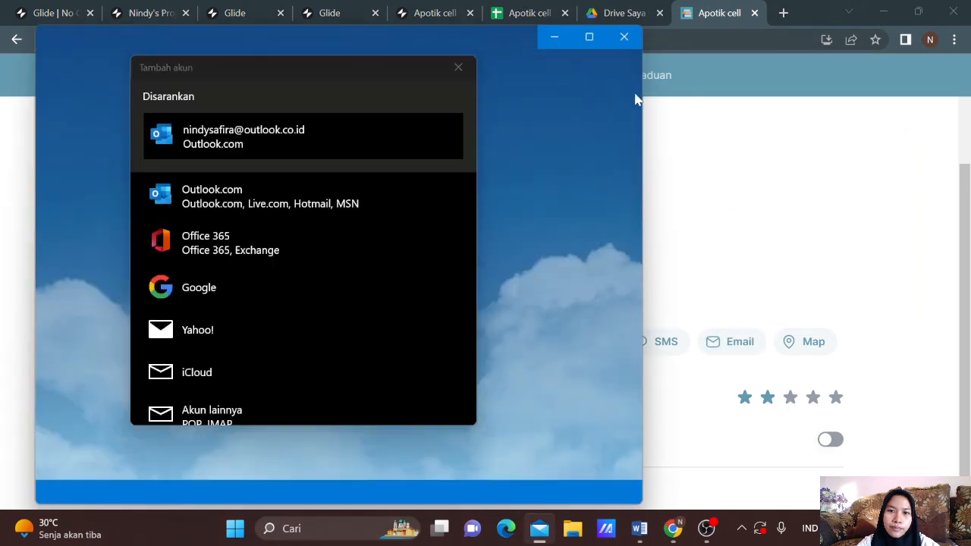
pyautogui.click(461, 72)
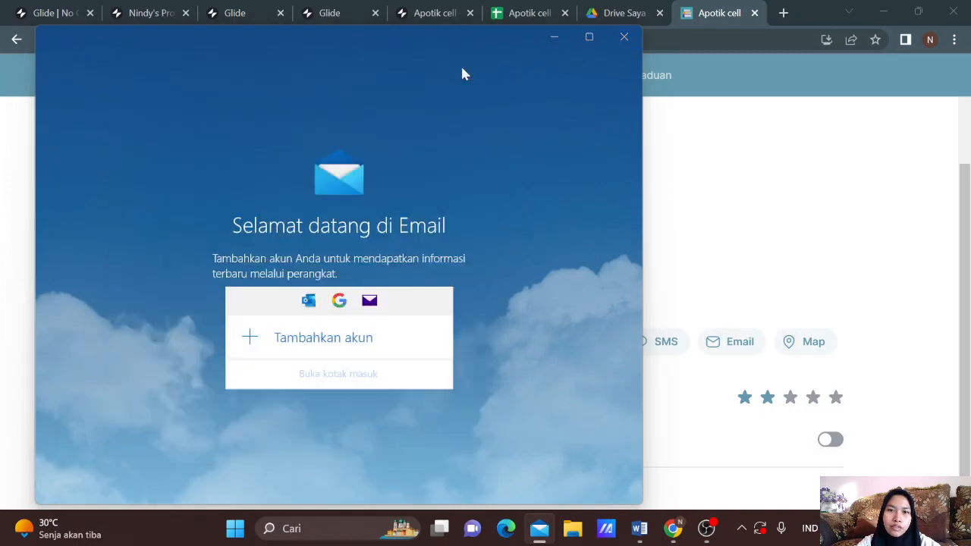
pyautogui.click(624, 37)
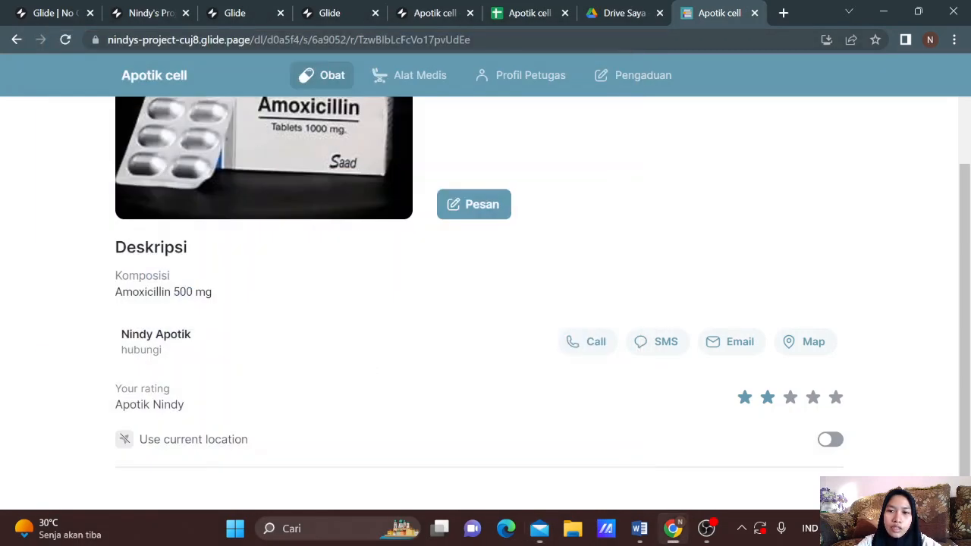
# Step: Try the Map action, clear the star rating, turn on current location, and view Alat Medis
pyautogui.click(802, 346)
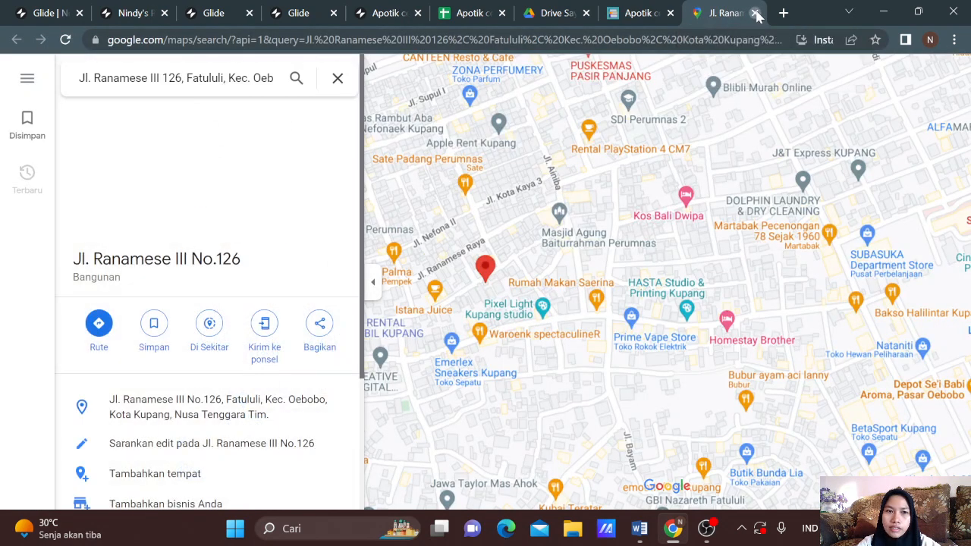
pyautogui.click(755, 13)
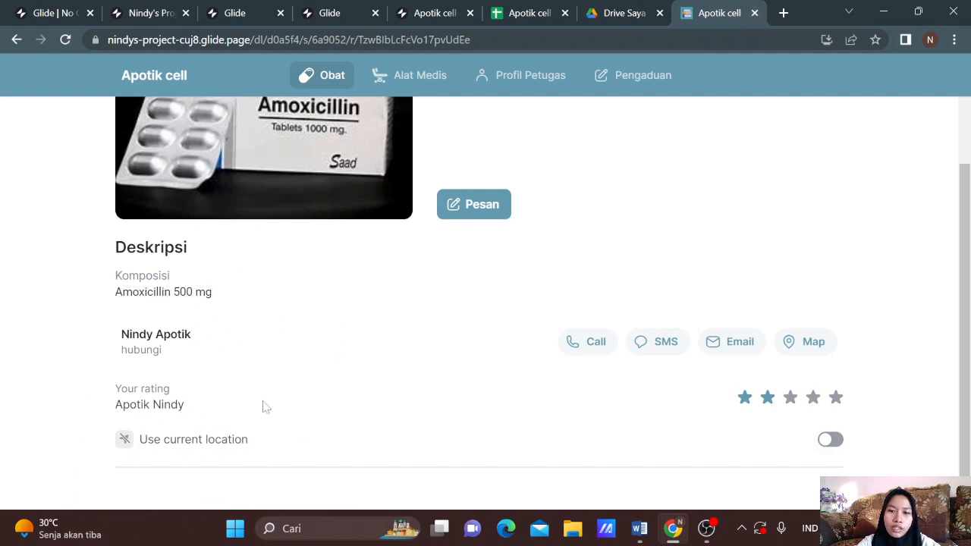
pyautogui.click(823, 406)
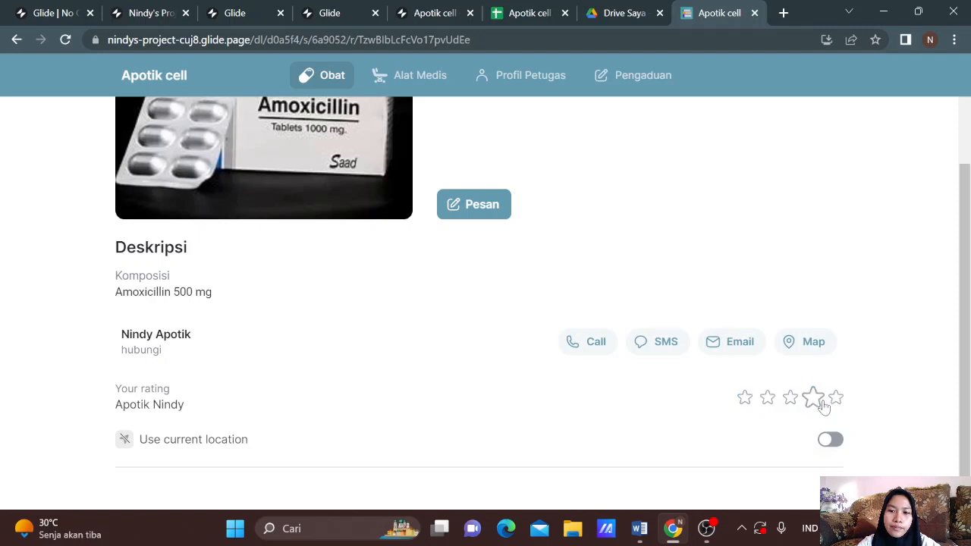
pyautogui.click(831, 442)
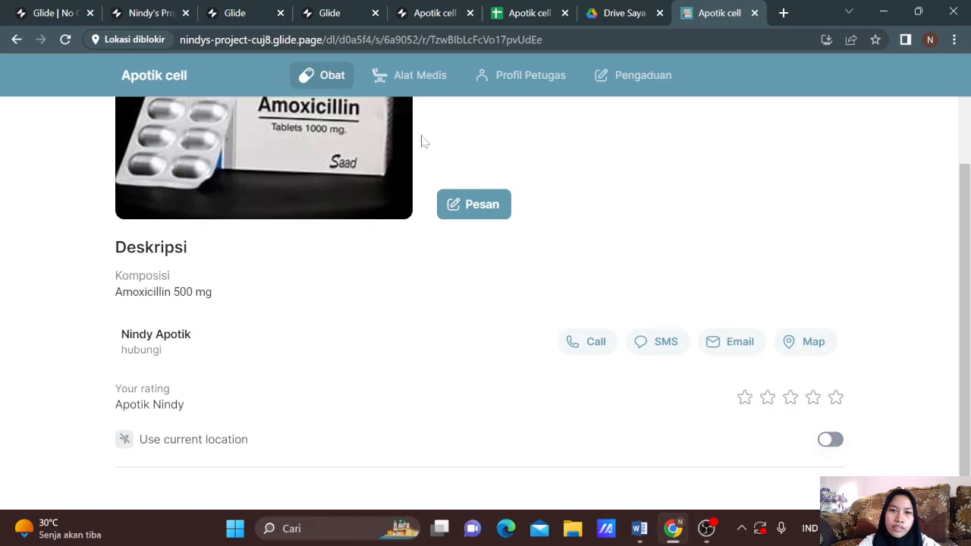
pyautogui.click(419, 80)
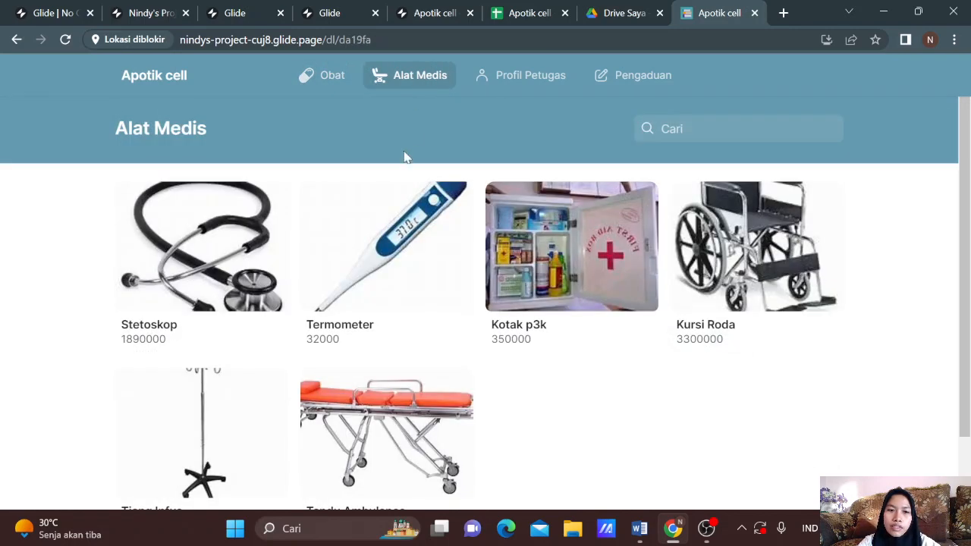
# Step: View the Stetoskop detail, return to Alat Medis, browse Profil Petugas, then go to Pengaduan
pyautogui.click(250, 240)
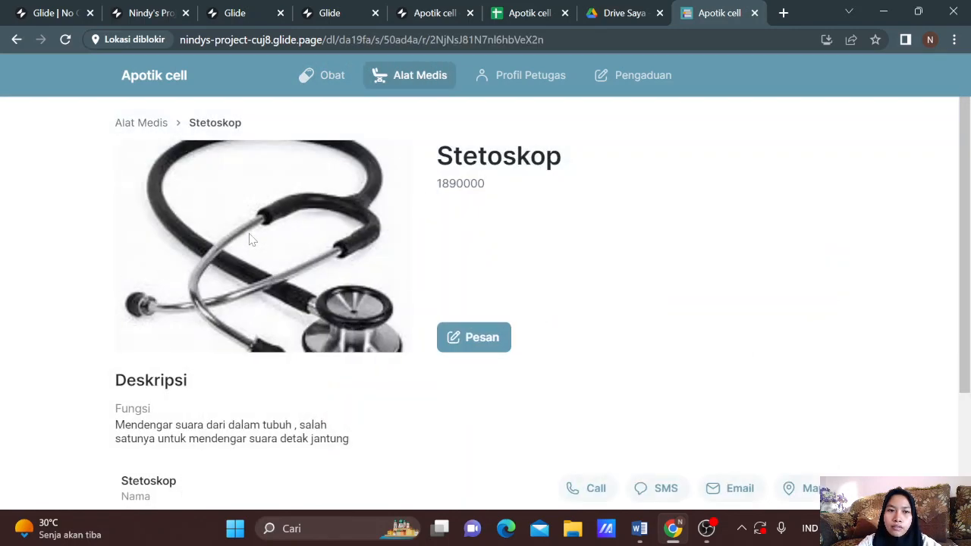
pyautogui.scroll(-2, 277, 303)
pyautogui.scroll(2, 313, 203)
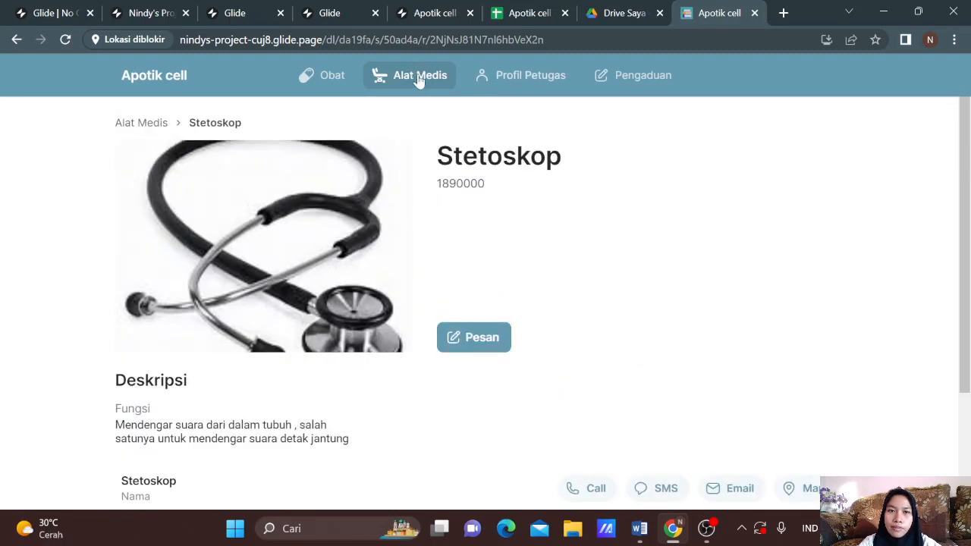
pyautogui.click(14, 41)
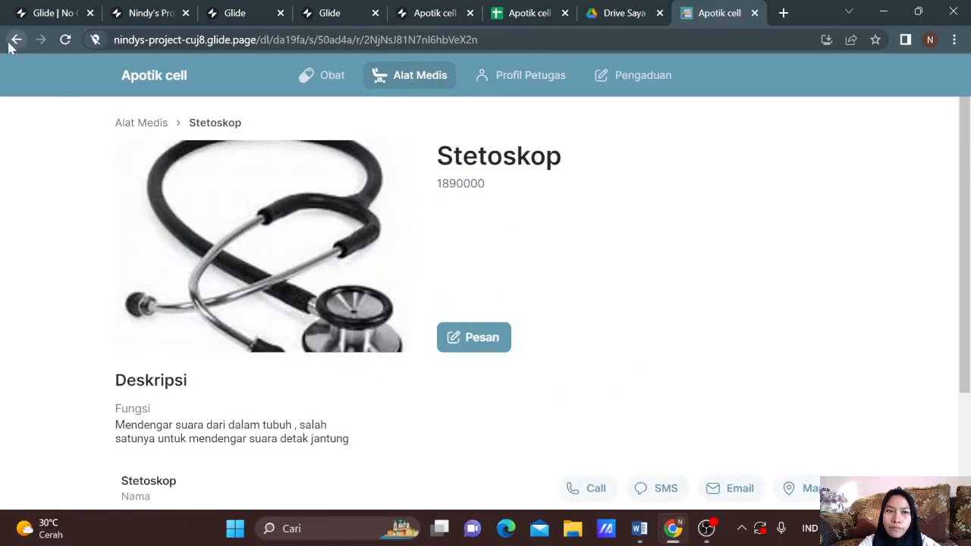
pyautogui.scroll(-2, 438, 296)
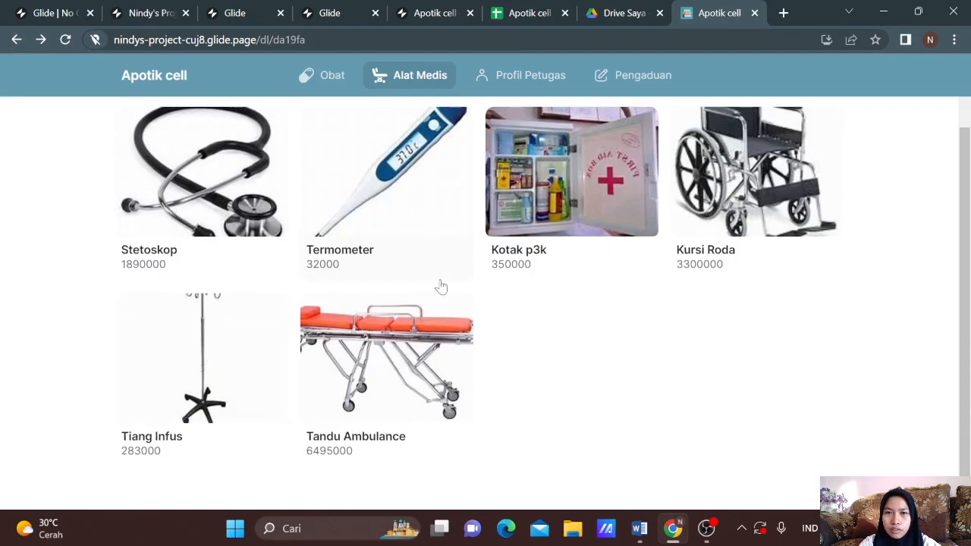
pyautogui.click(548, 76)
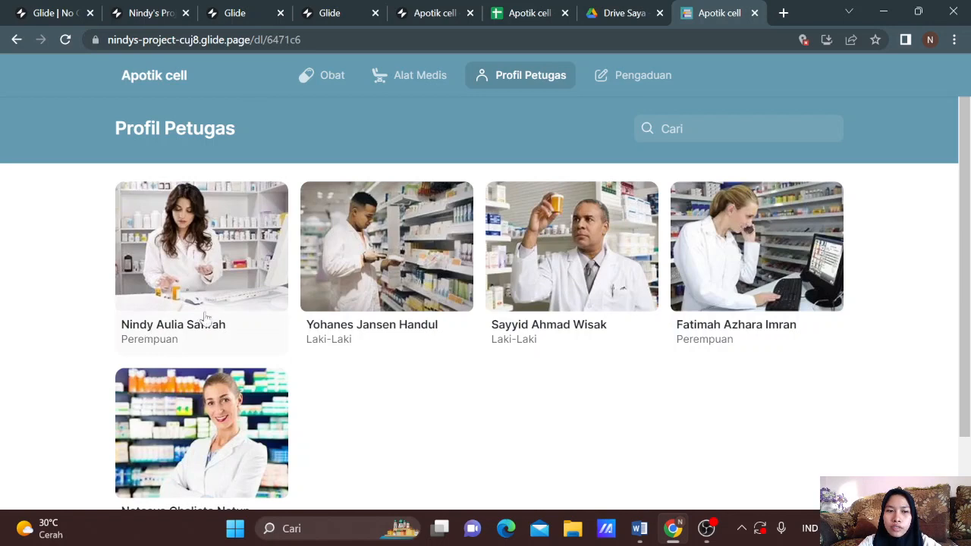
pyautogui.scroll(-1, 368, 356)
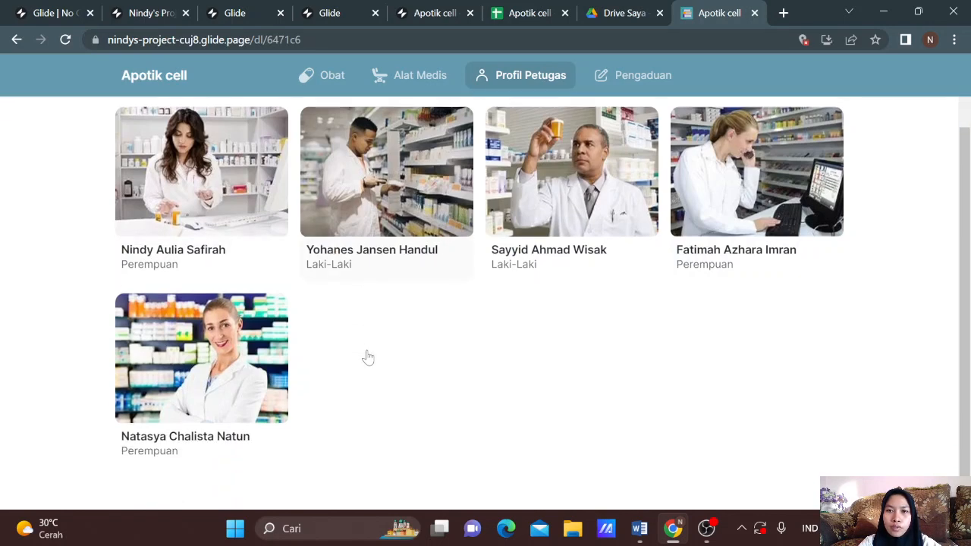
pyautogui.click(641, 75)
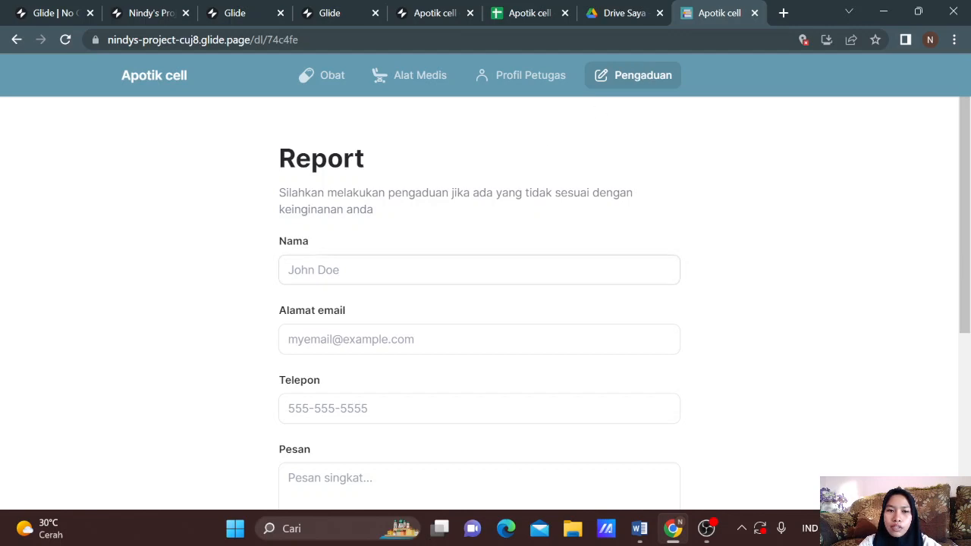
# Step: Fill the complaint form's Nama, Alamat email and Telepon fields with the tester's contact details
pyautogui.click(363, 272)
pyautogui.scroll(-4, 363, 273)
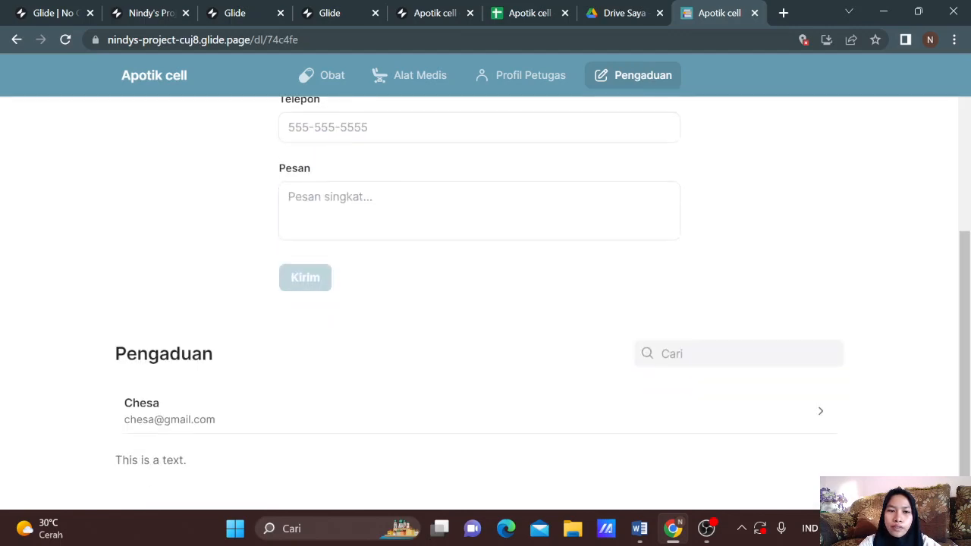
pyautogui.scroll(4, 363, 273)
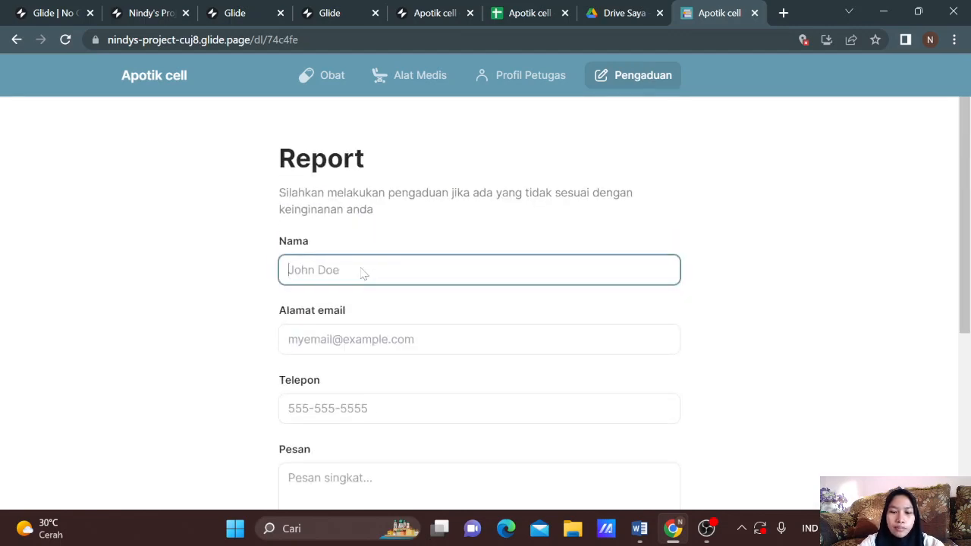
pyautogui.write('Nindy')
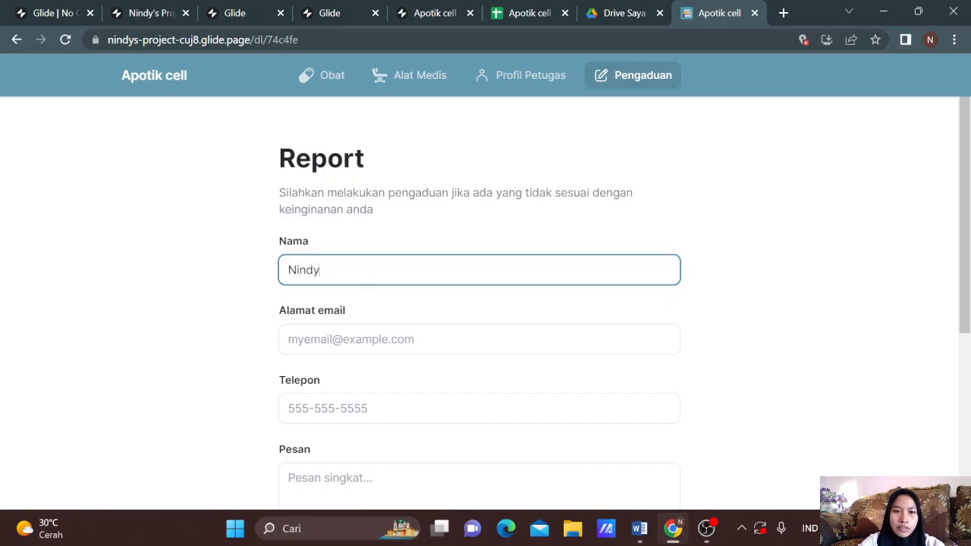
pyautogui.press('Tab')
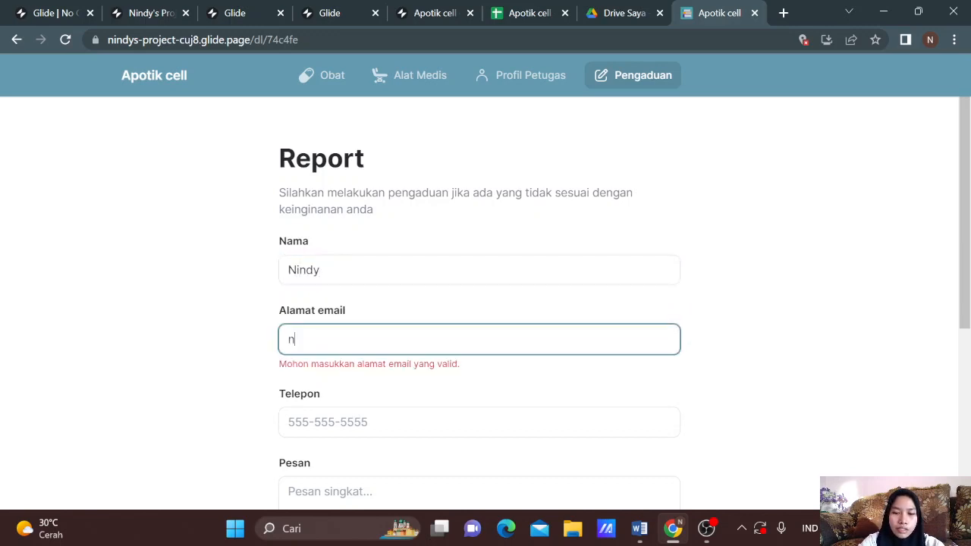
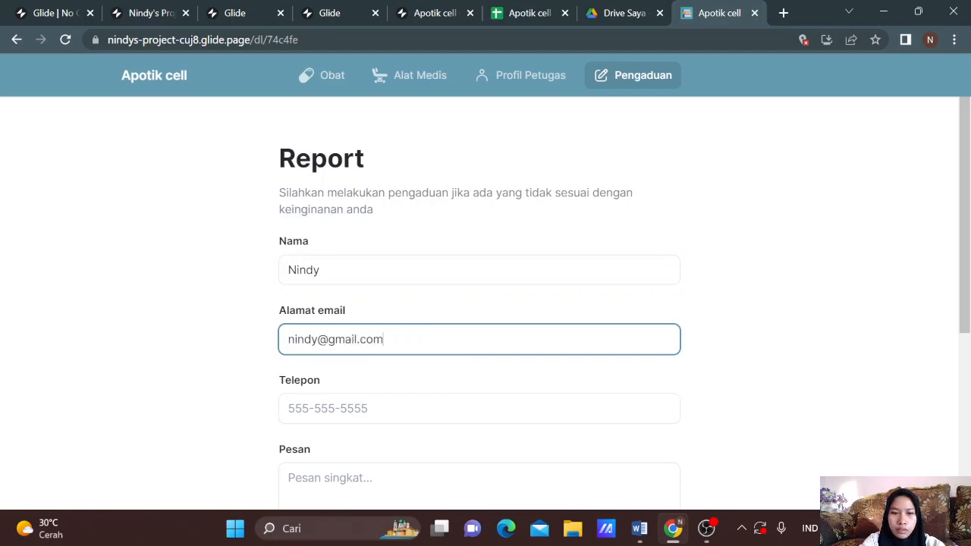
pyautogui.click(288, 408)
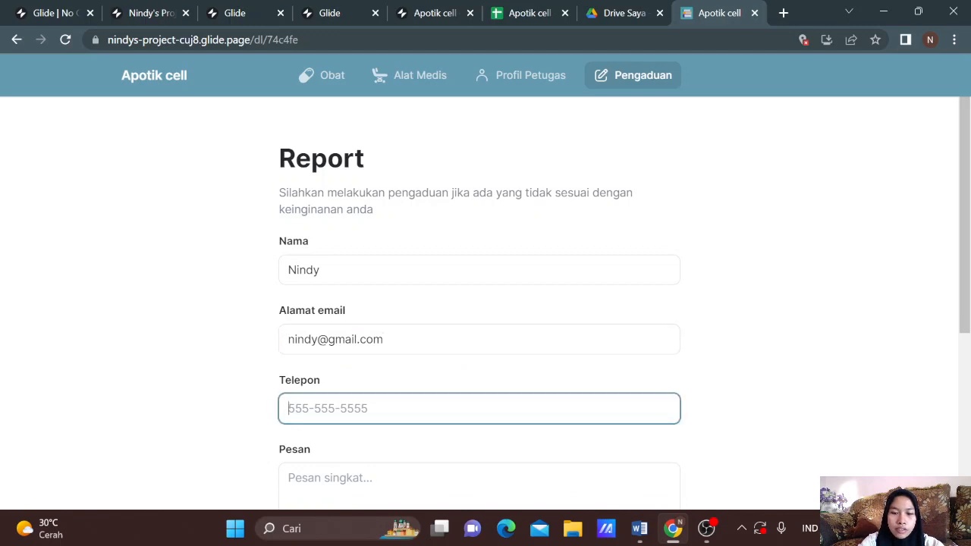
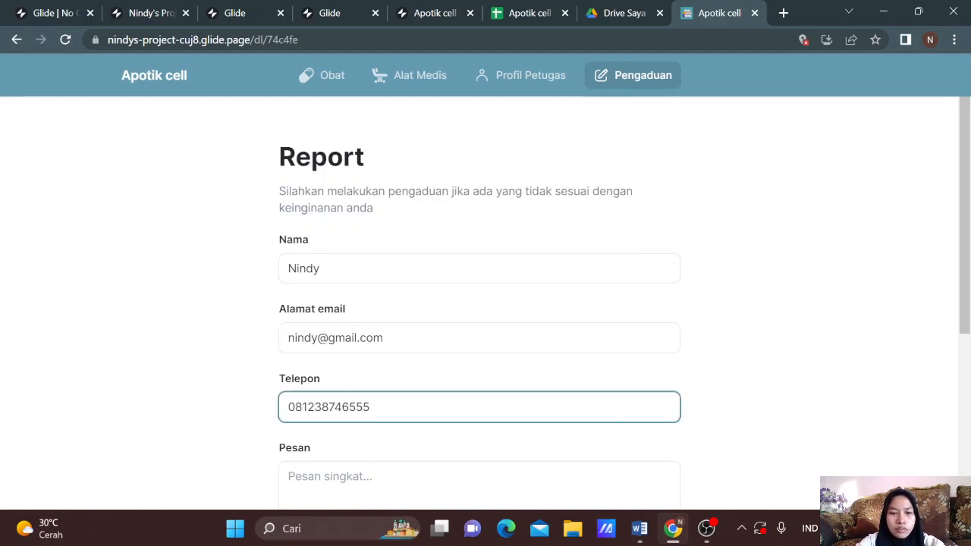
# Step: Enter the Pesan 'pelayanan kurang maksimal' and submit the form with Kirim
pyautogui.scroll(-2, 319, 414)
pyautogui.click(289, 306)
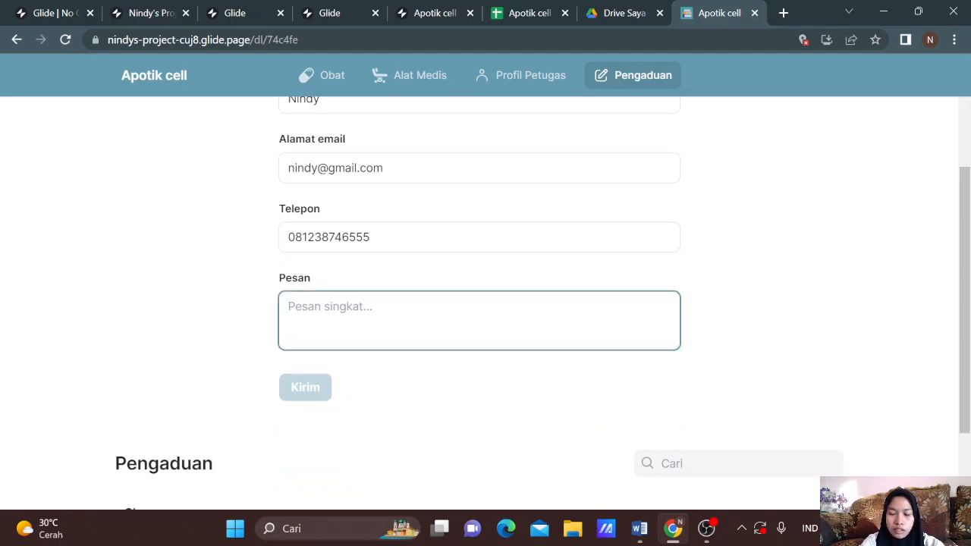
pyautogui.write('pelaya')
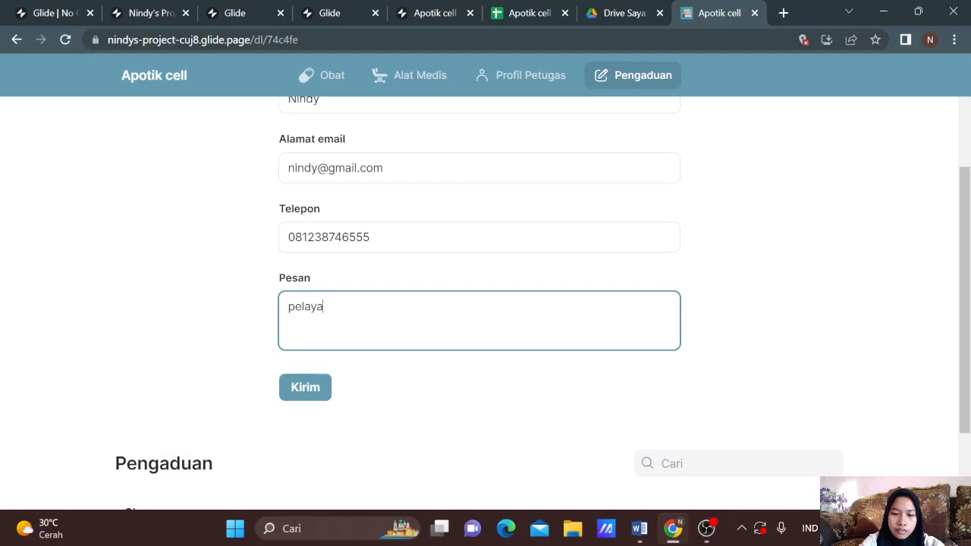
pyautogui.write('nan kur')
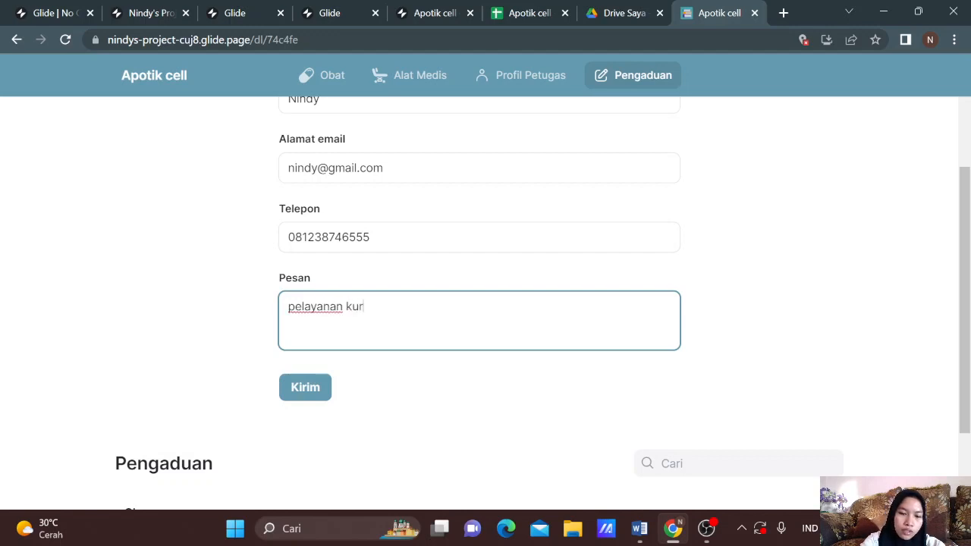
pyautogui.write('a')
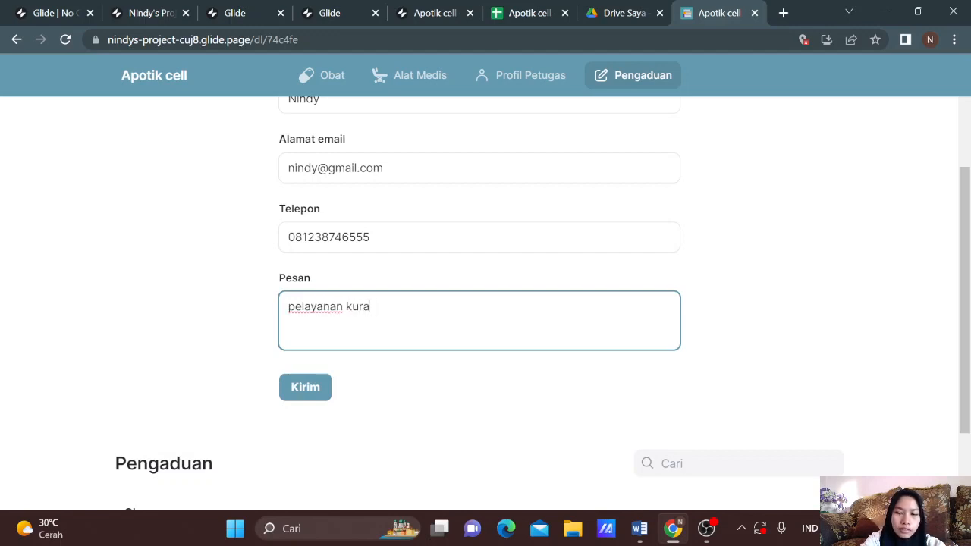
pyautogui.write('ng  ma')
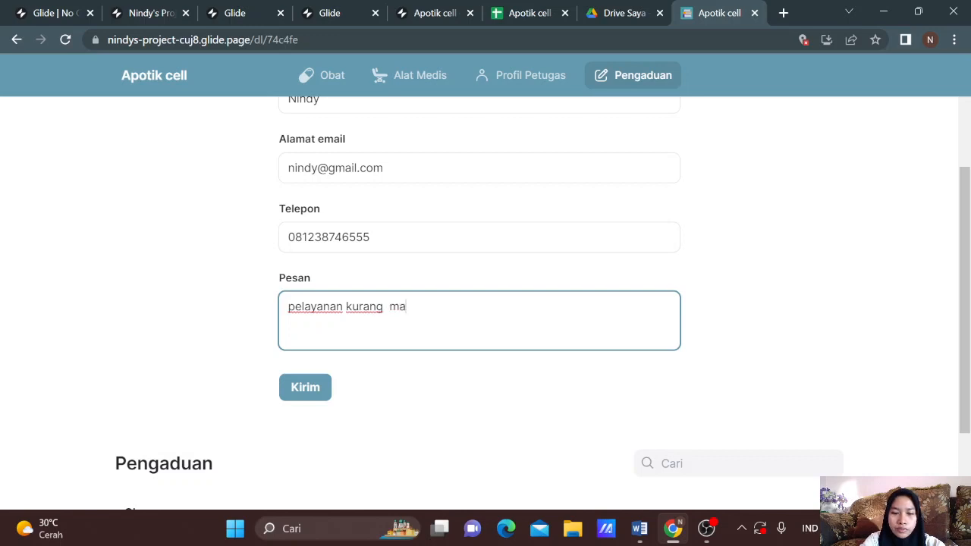
pyautogui.write('ksimal')
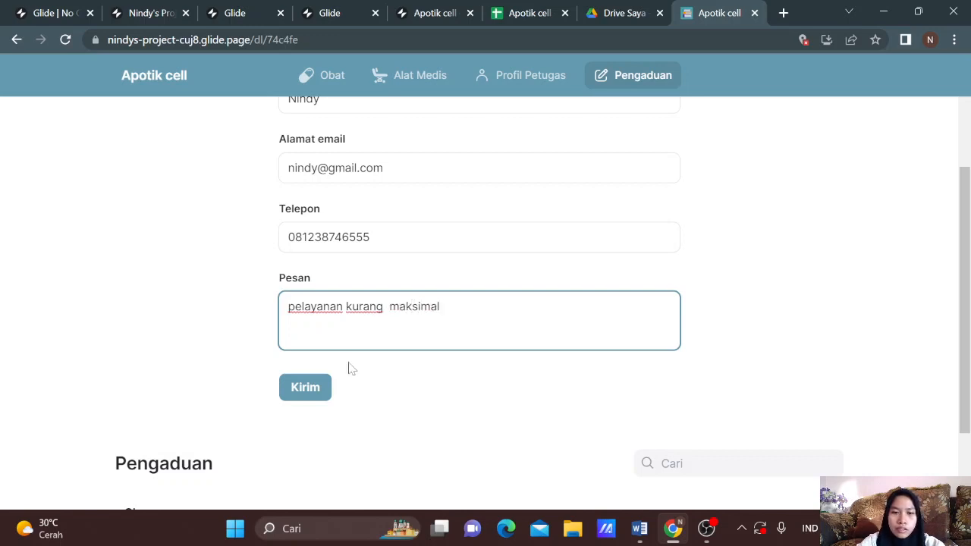
pyautogui.click(315, 389)
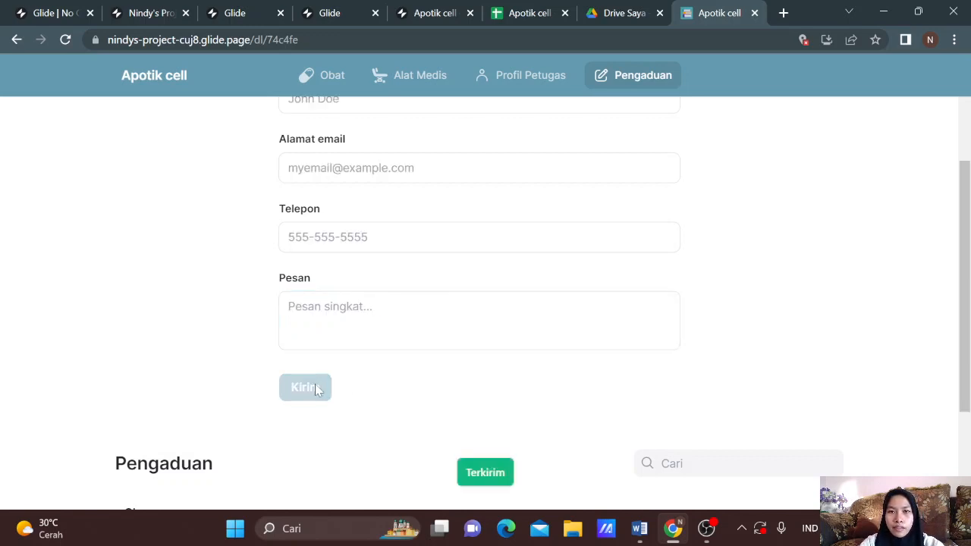
# Step: Open the new complaint in the Pengaduan list and switch to the Apotik cell spreadsheet
pyautogui.scroll(-2, 387, 355)
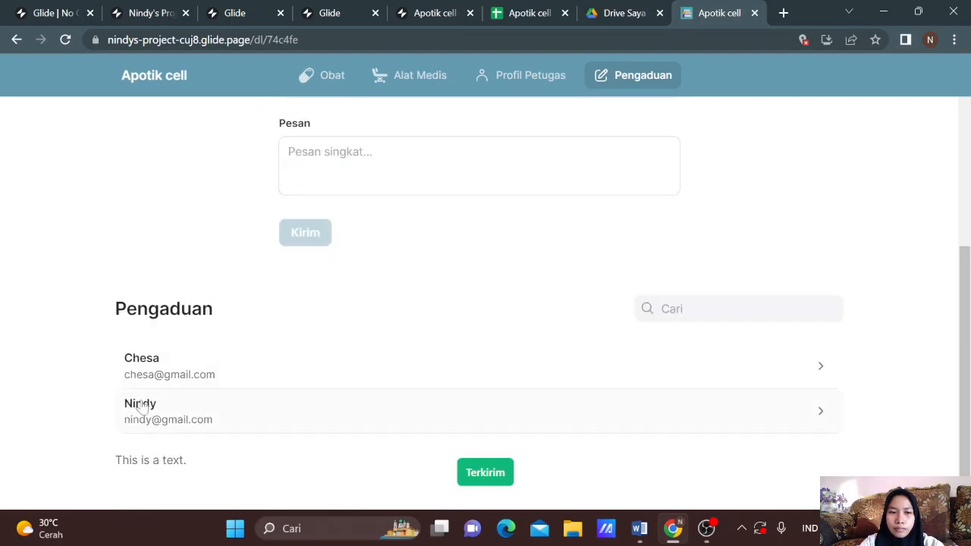
pyautogui.click(170, 427)
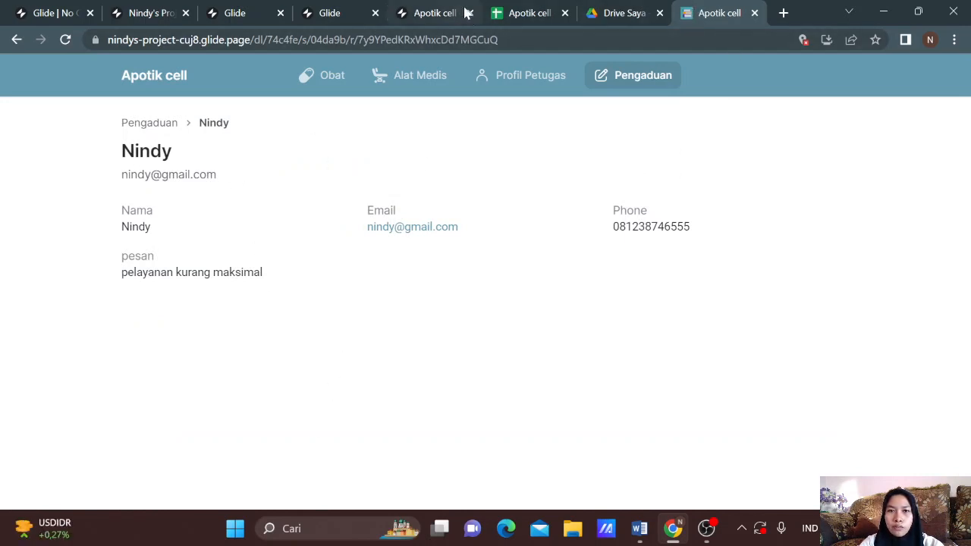
pyautogui.click(514, 9)
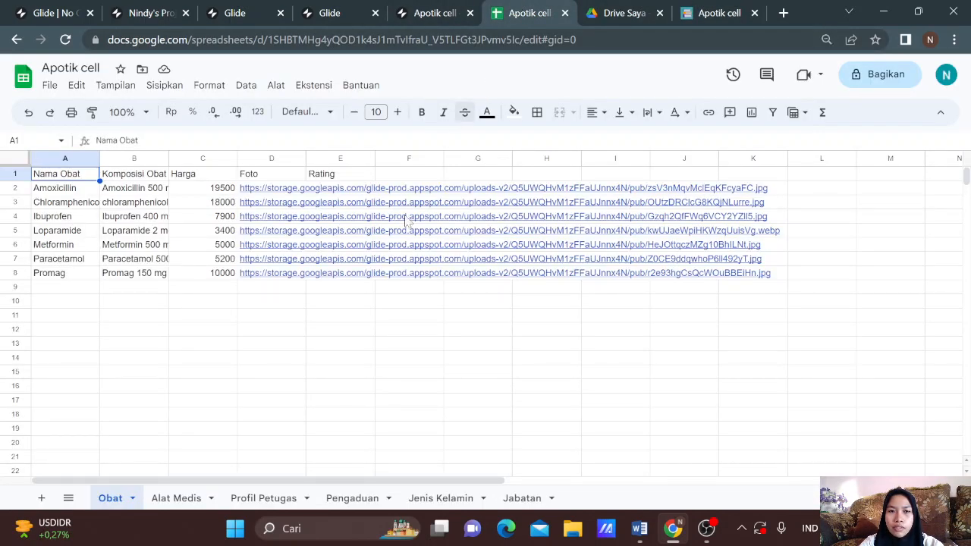
# Step: Check the new complaint row in the Pengaduan sheet, then return to the Glide editor
pyautogui.click(353, 501)
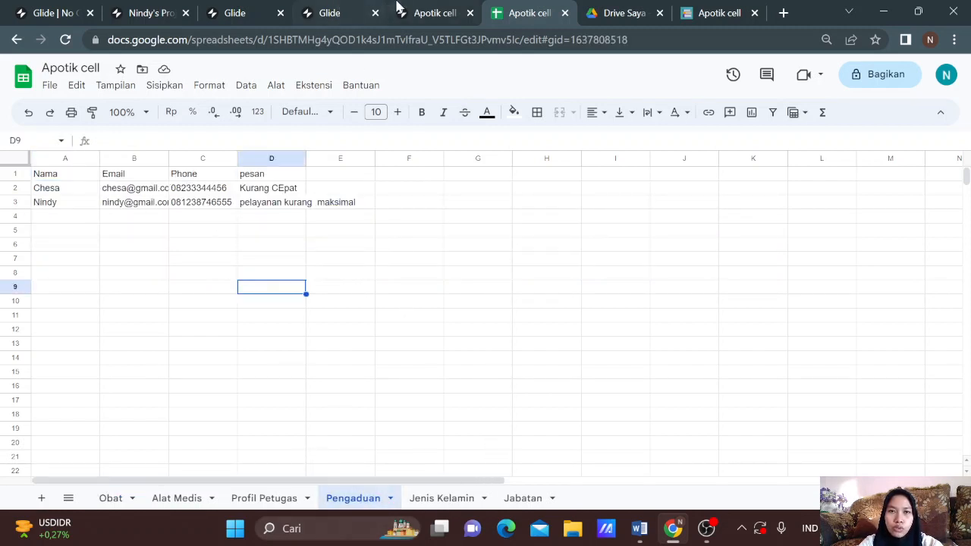
pyautogui.click(420, 9)
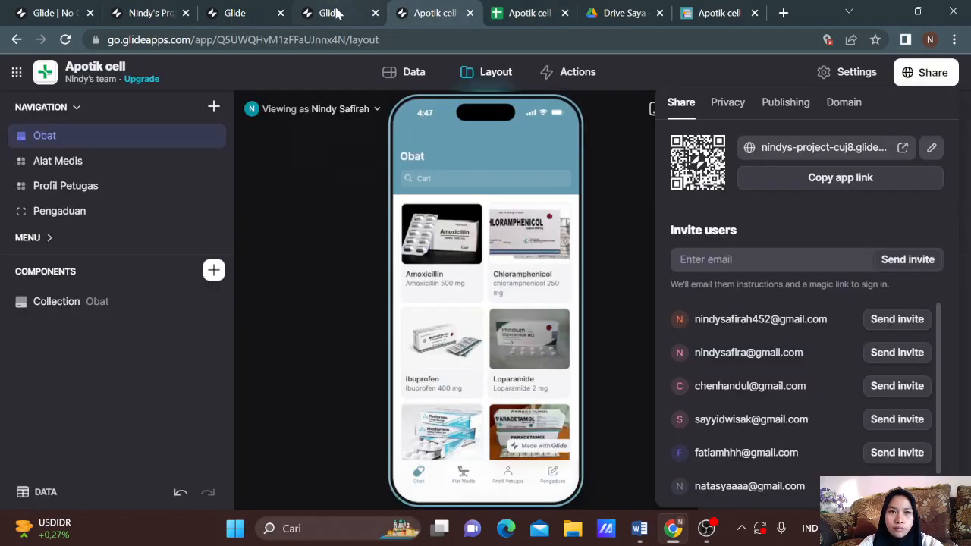
# Step: Preview Profil Petugas and the Pengaduan report form, then return to the published app tab
pyautogui.click(508, 479)
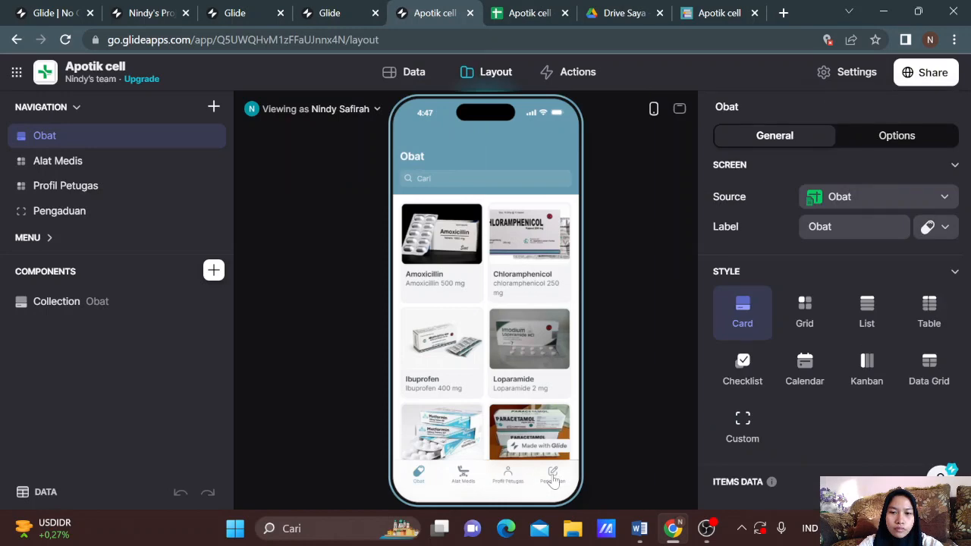
pyautogui.click(553, 478)
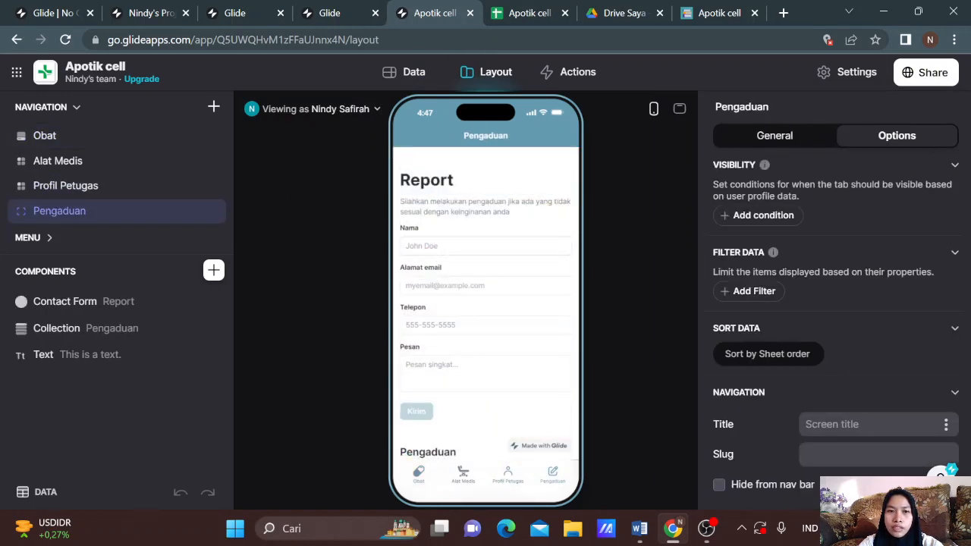
pyautogui.click(698, 13)
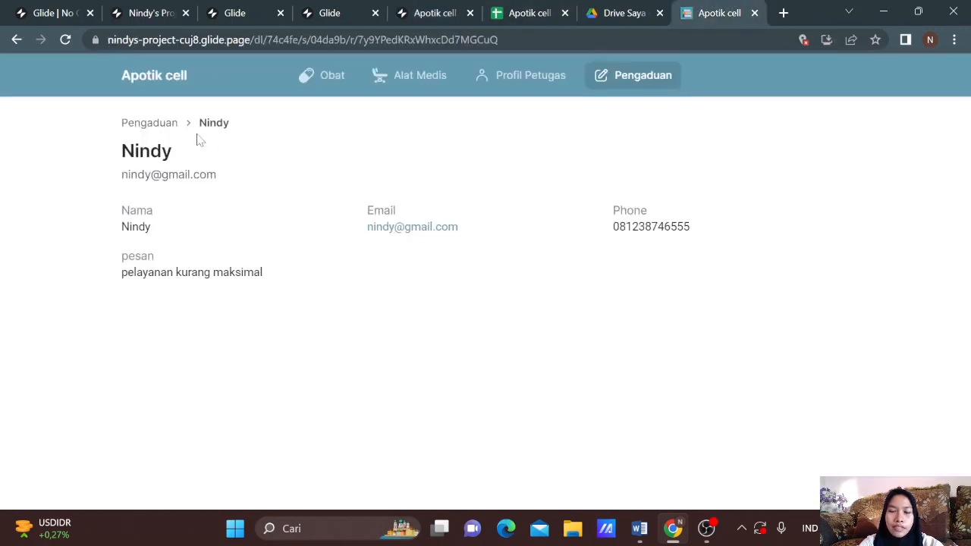
# Step: Go back from the complaint detail and show the Obat medicine card grid
pyautogui.click(17, 39)
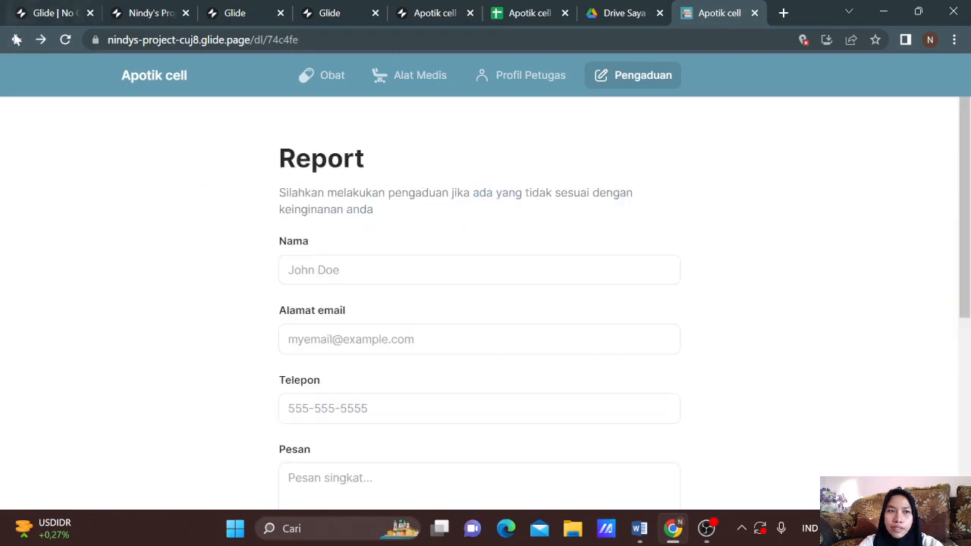
pyautogui.click(330, 85)
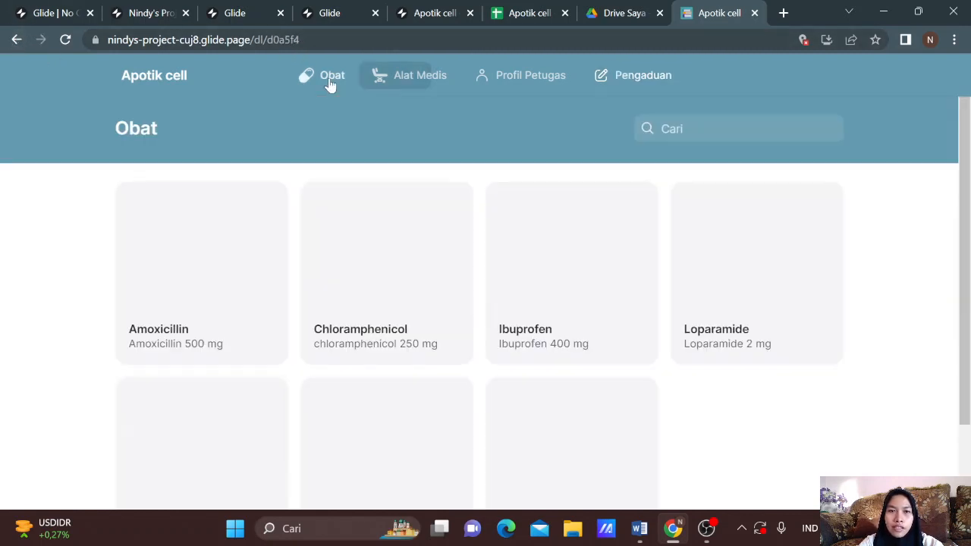
pyautogui.scroll(-2, 441, 302)
pyautogui.scroll(2, 440, 303)
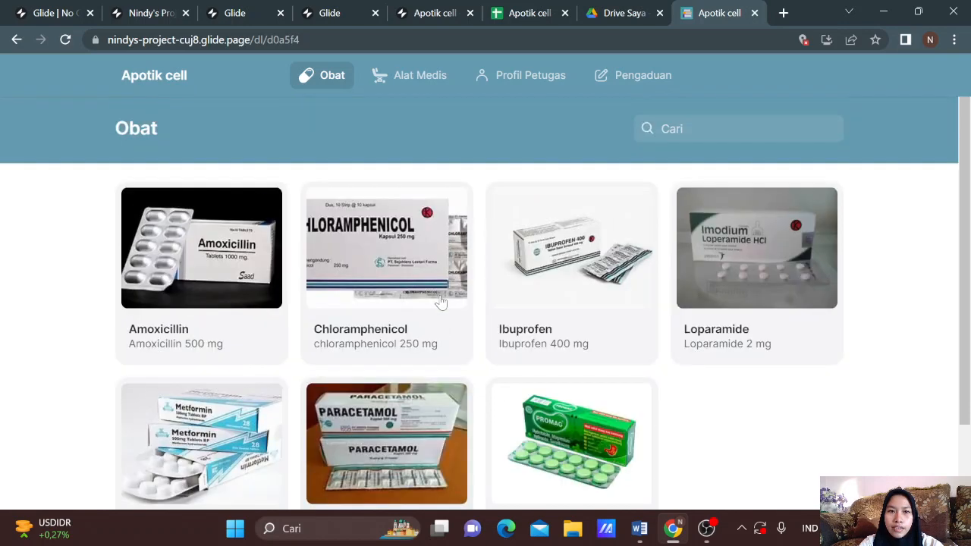